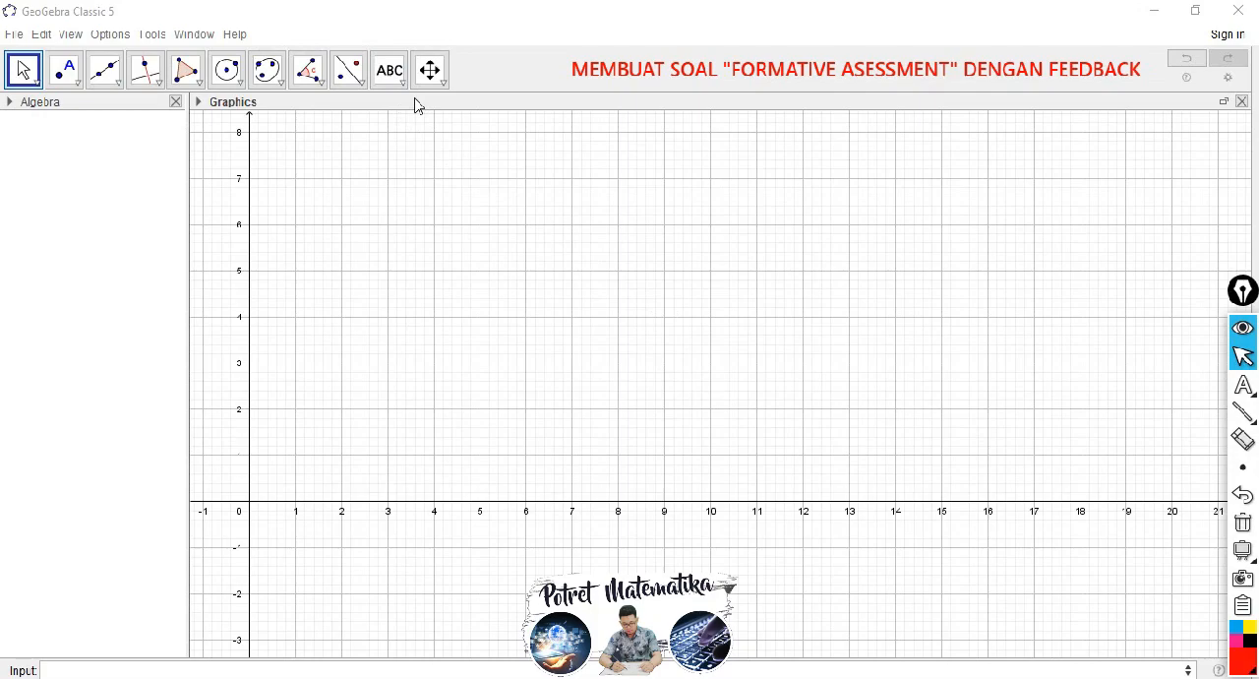
# Step: Add the title text "PENJUMLAHAN BILANGAN BULAT" in the graphics view near (1, 7.7)
pyautogui.click(403, 83)
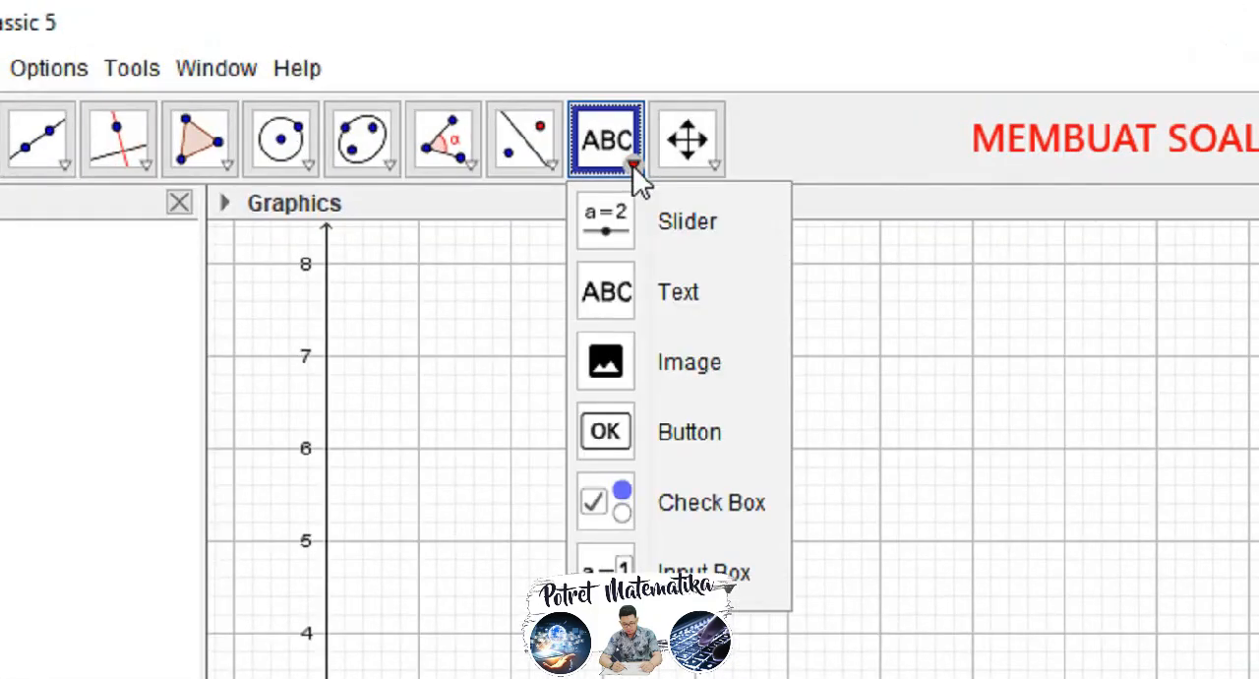
pyautogui.click(682, 300)
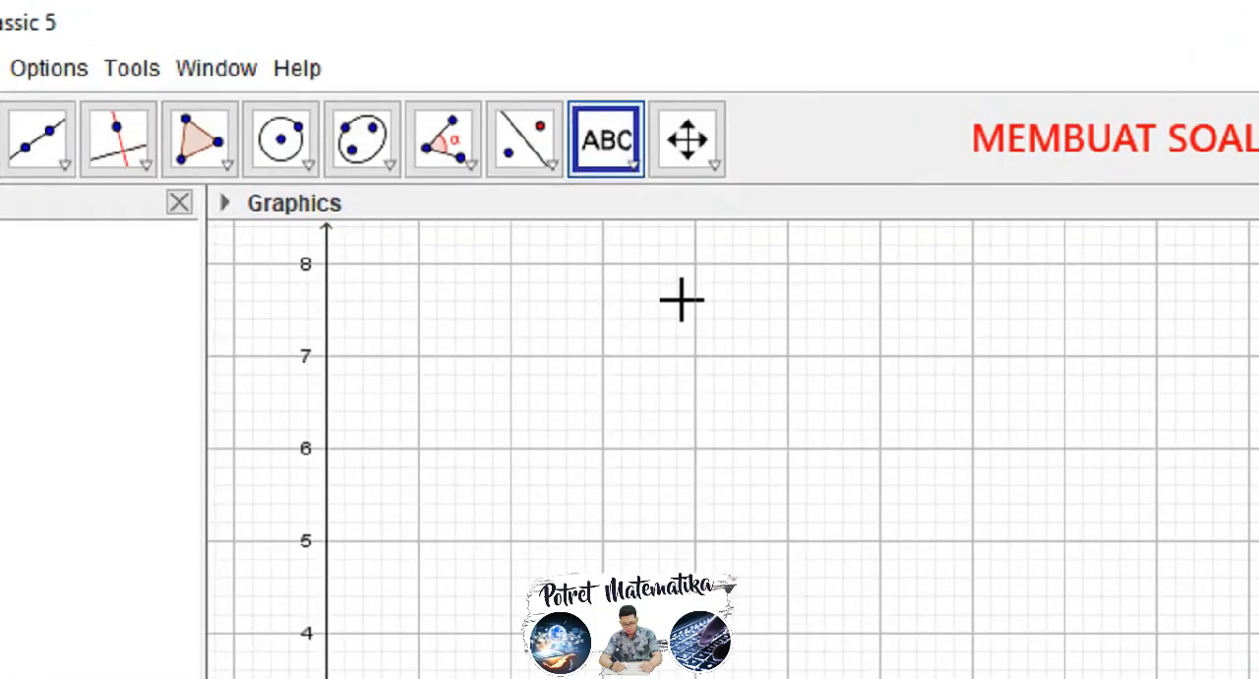
pyautogui.click(423, 295)
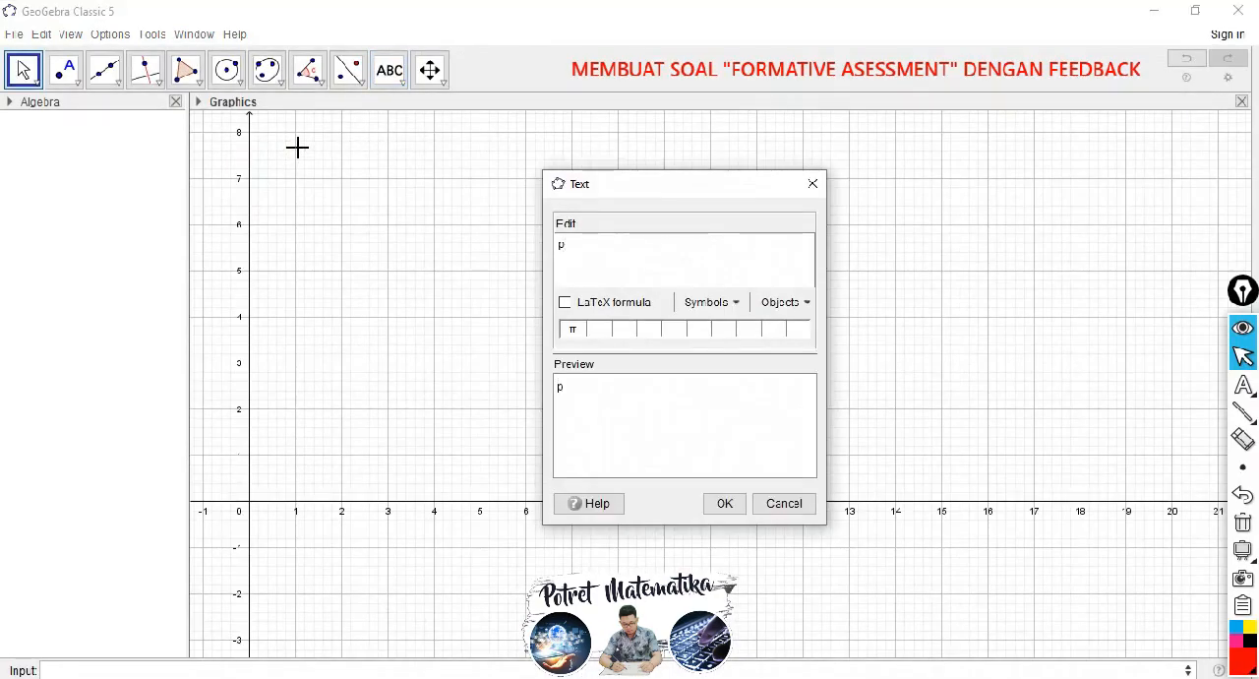
pyautogui.write('PENJUMLAHAN BILANGAN ')
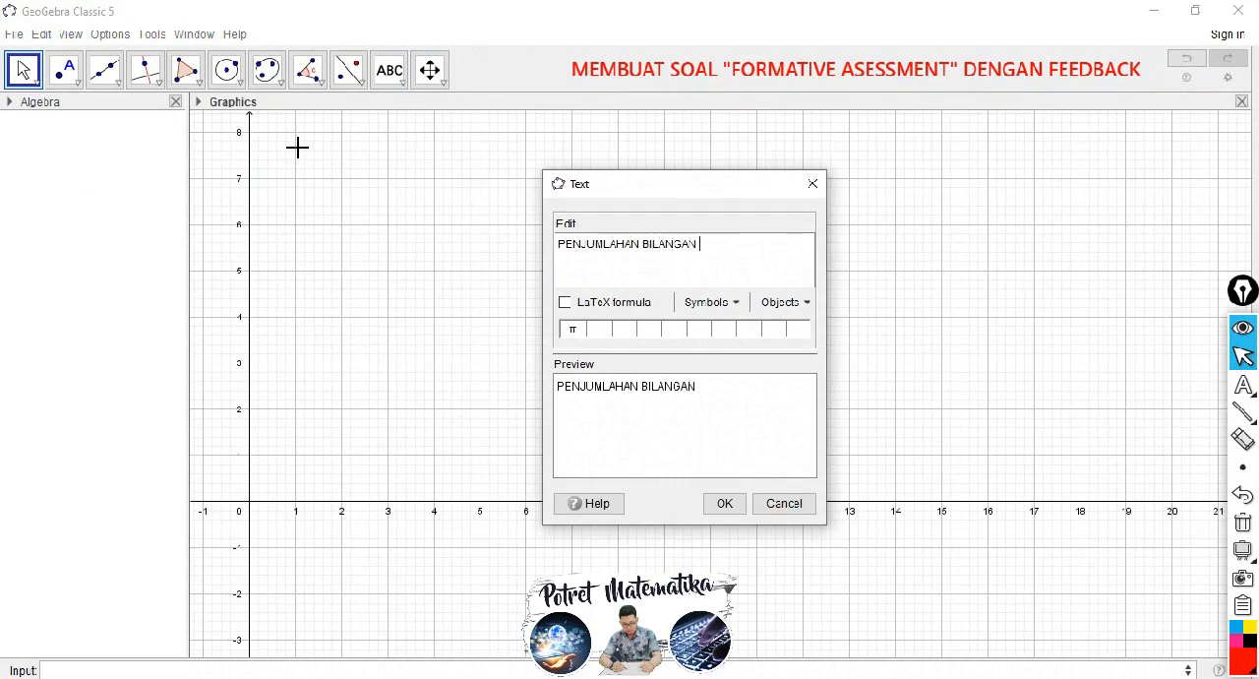
pyautogui.write('BULAT')
pyautogui.click(723, 503)
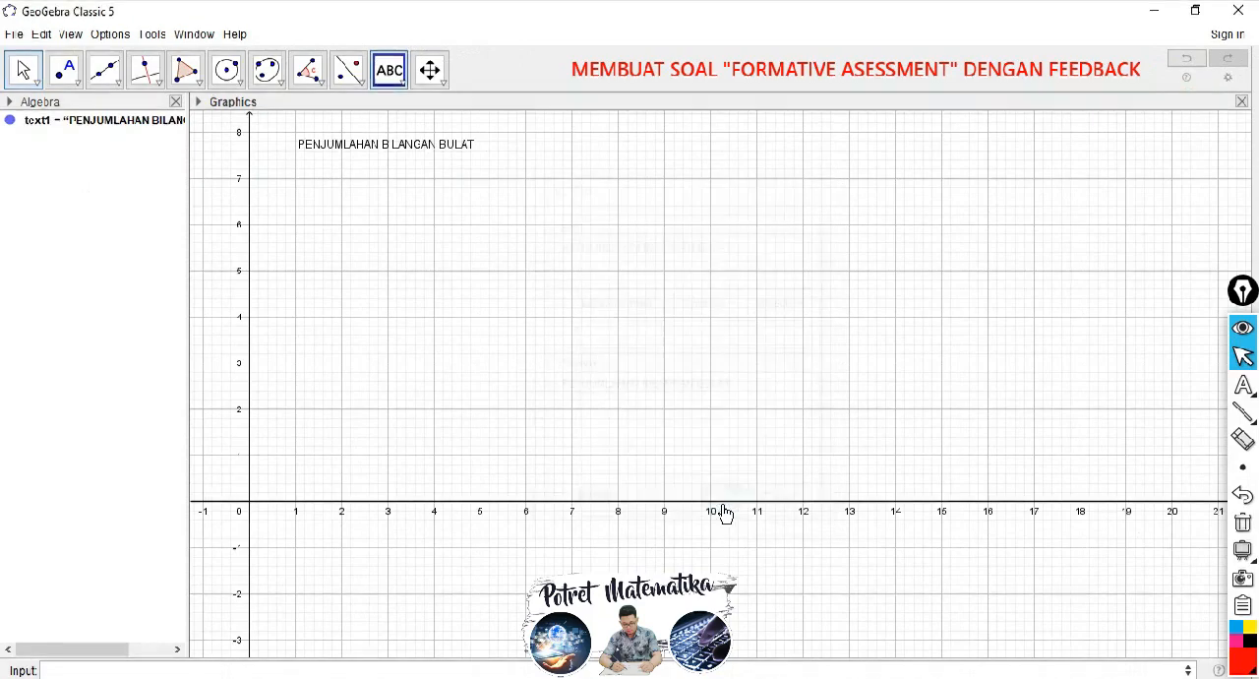
# Step: Format the title text as bold and set its size to Large
pyautogui.click(27, 74)
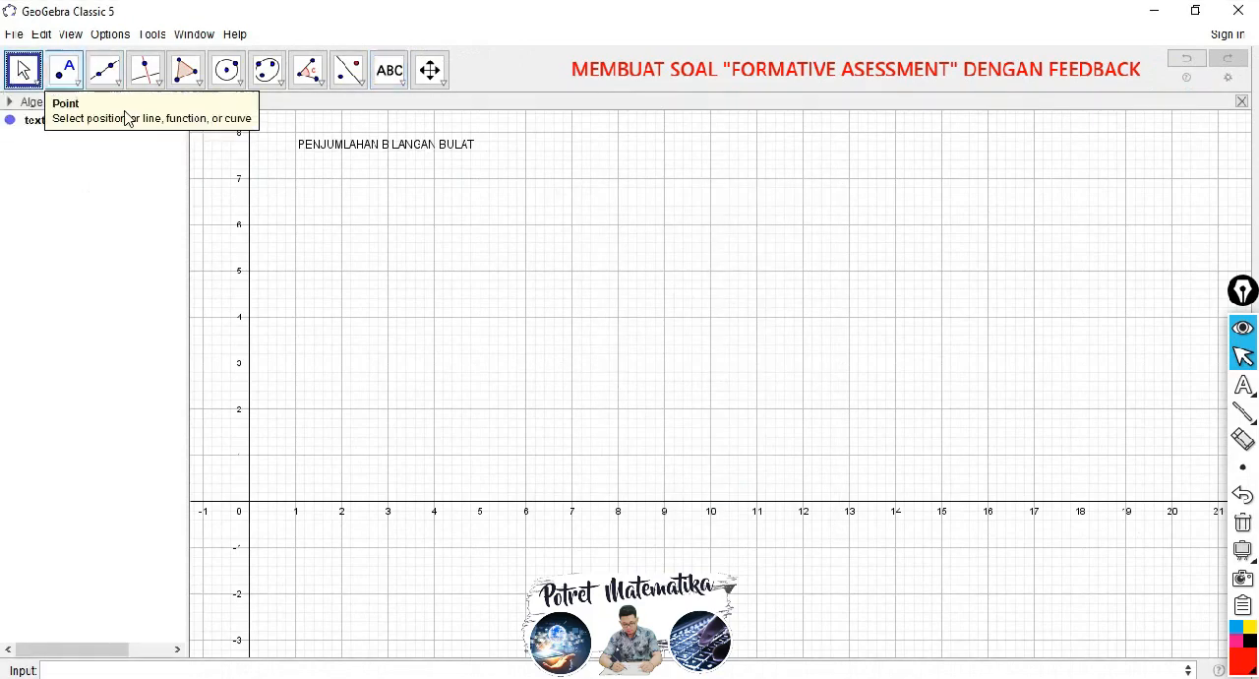
pyautogui.click(346, 148)
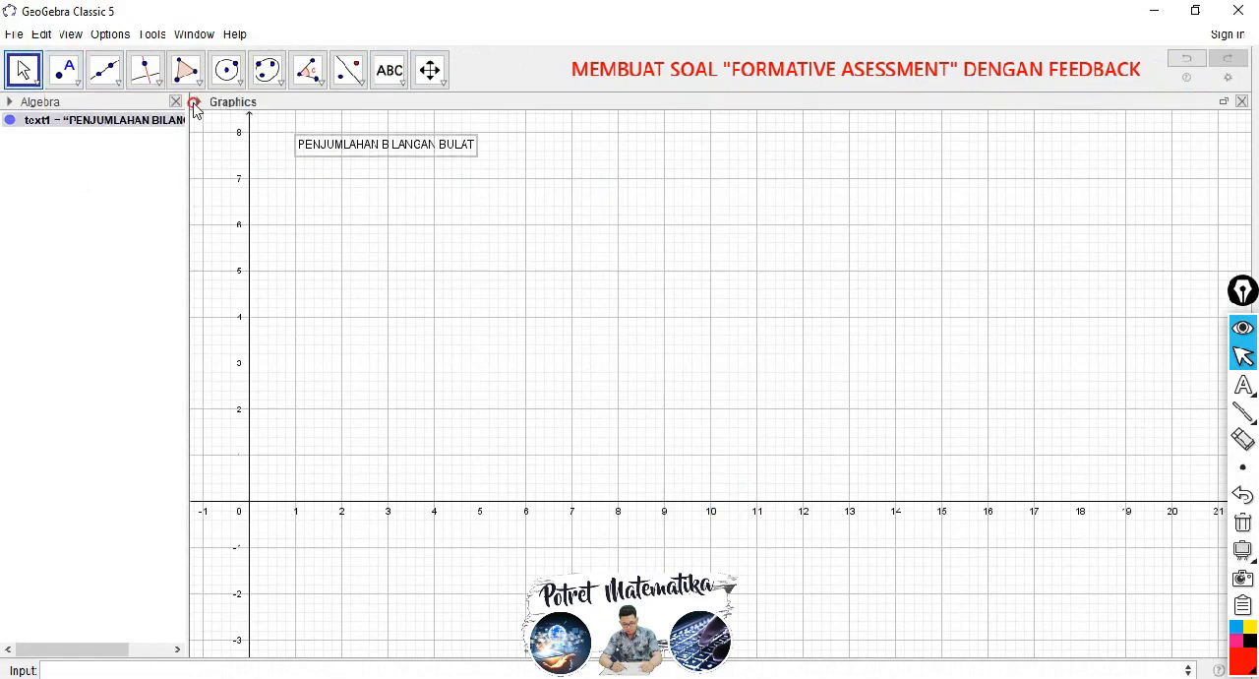
pyautogui.click(197, 104)
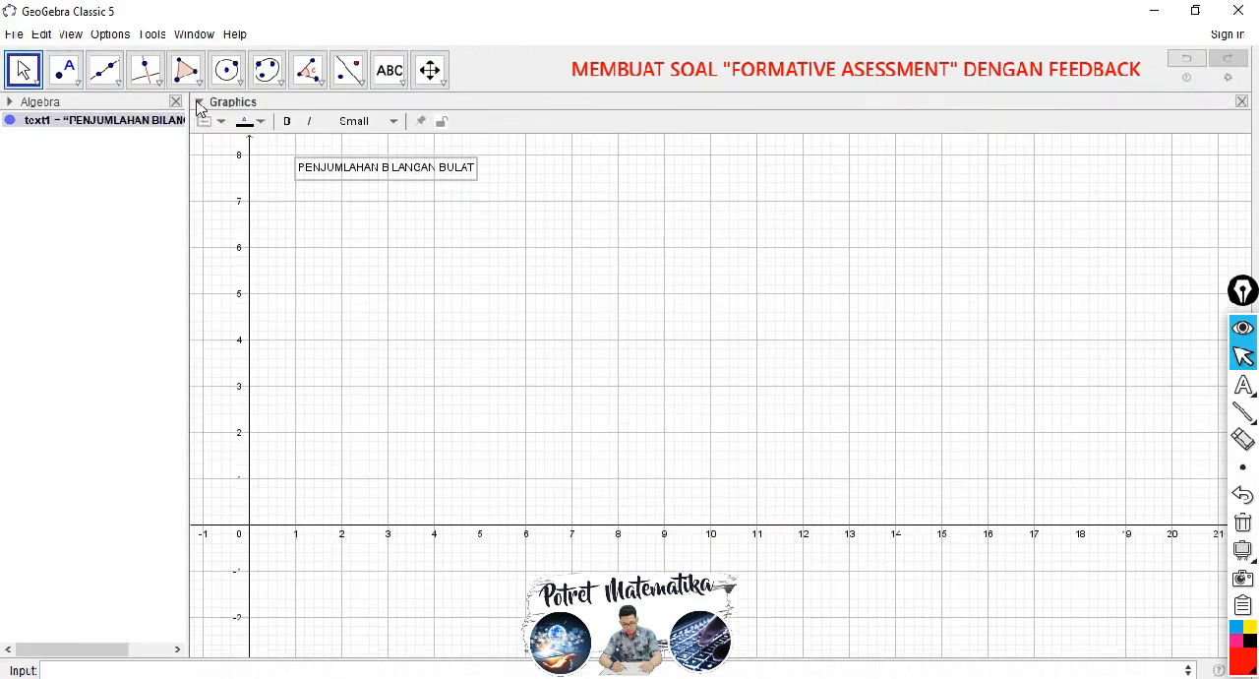
pyautogui.click(286, 122)
pyautogui.click(363, 122)
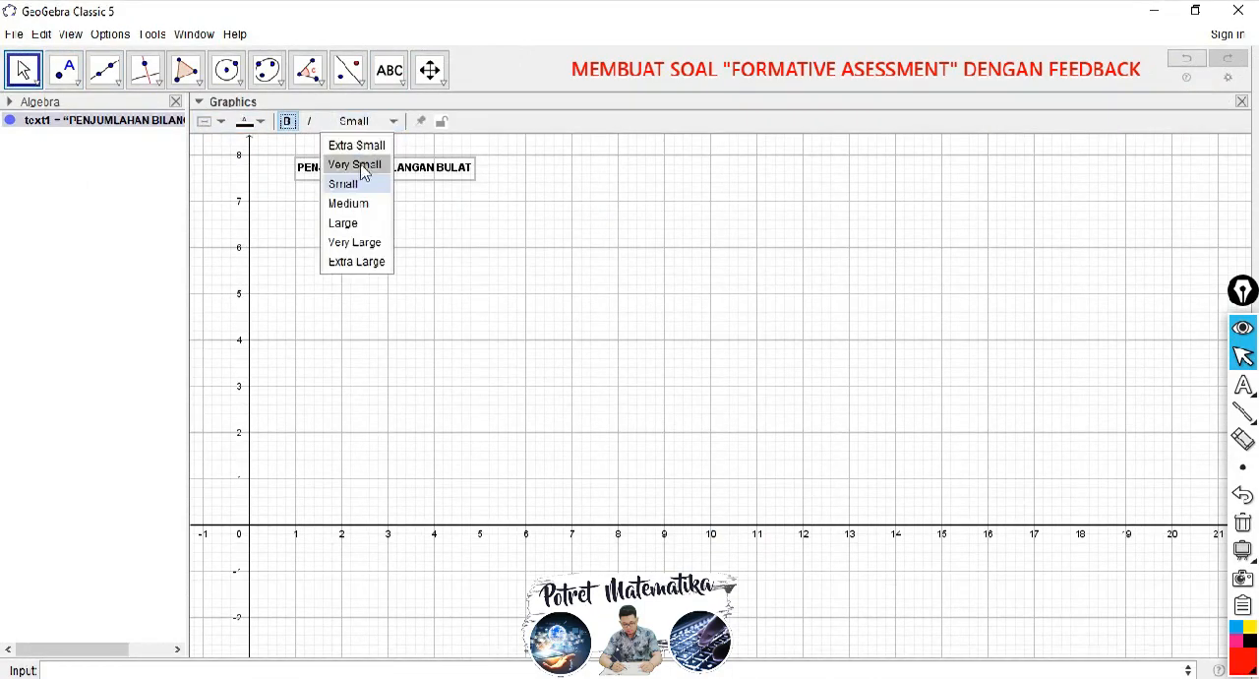
pyautogui.click(360, 220)
pyautogui.moveTo(378, 171); pyautogui.dragTo(382, 180)
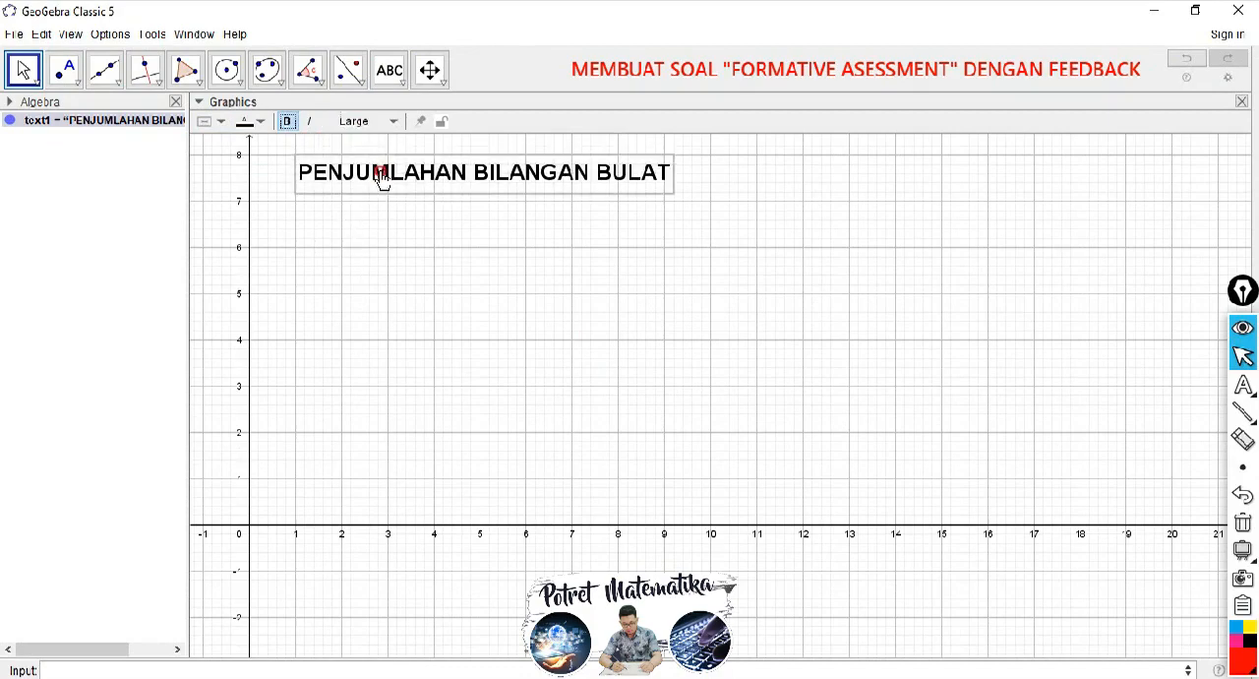
# Step: Colour the title text dark red, deselect it and collapse the graphics style bar
pyautogui.click(261, 122)
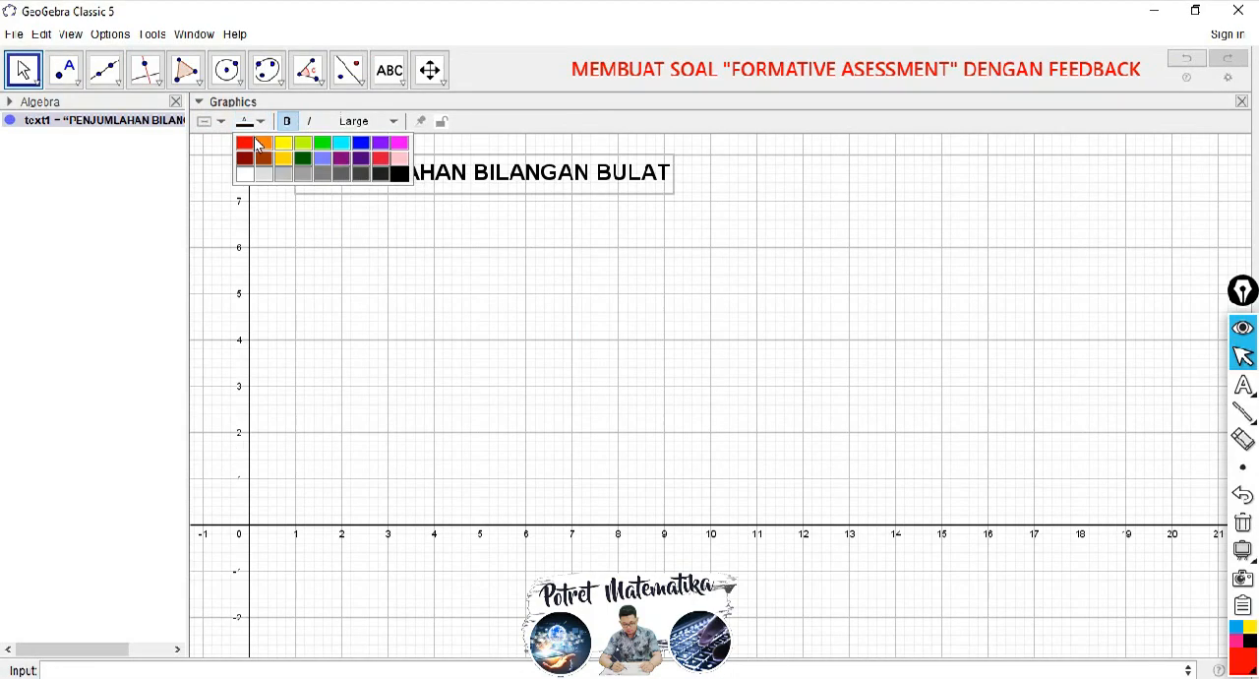
pyautogui.click(247, 165)
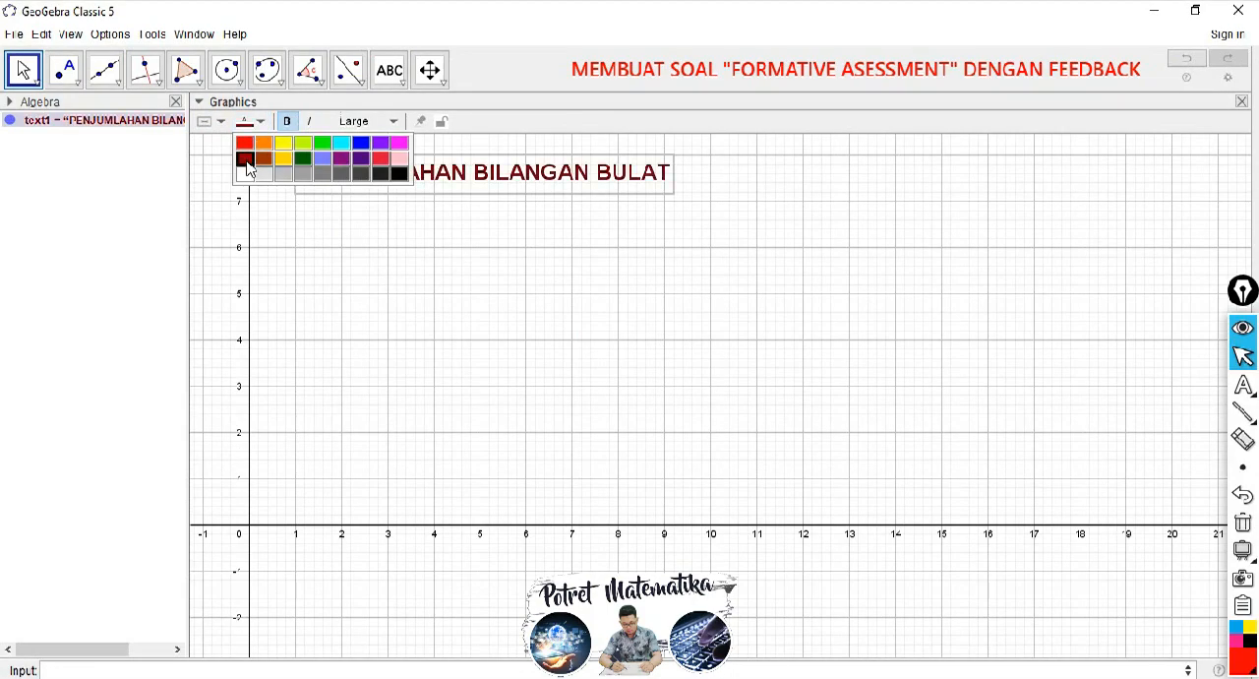
pyautogui.click(362, 232)
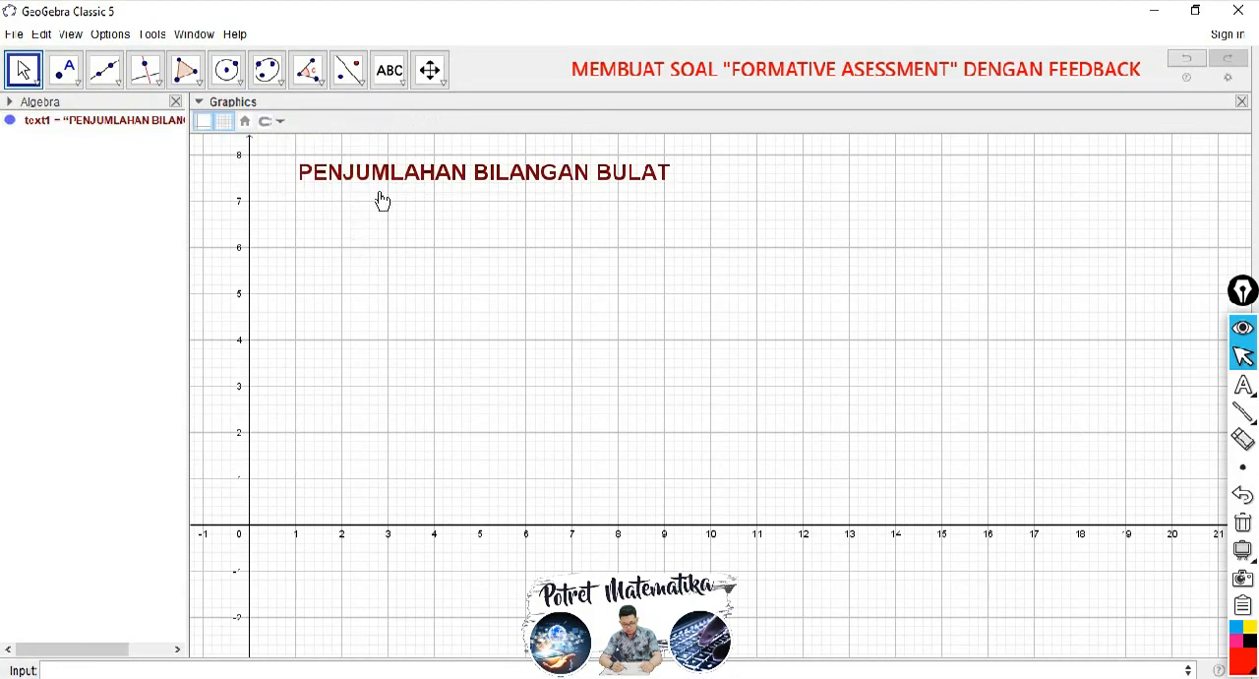
pyautogui.click(199, 102)
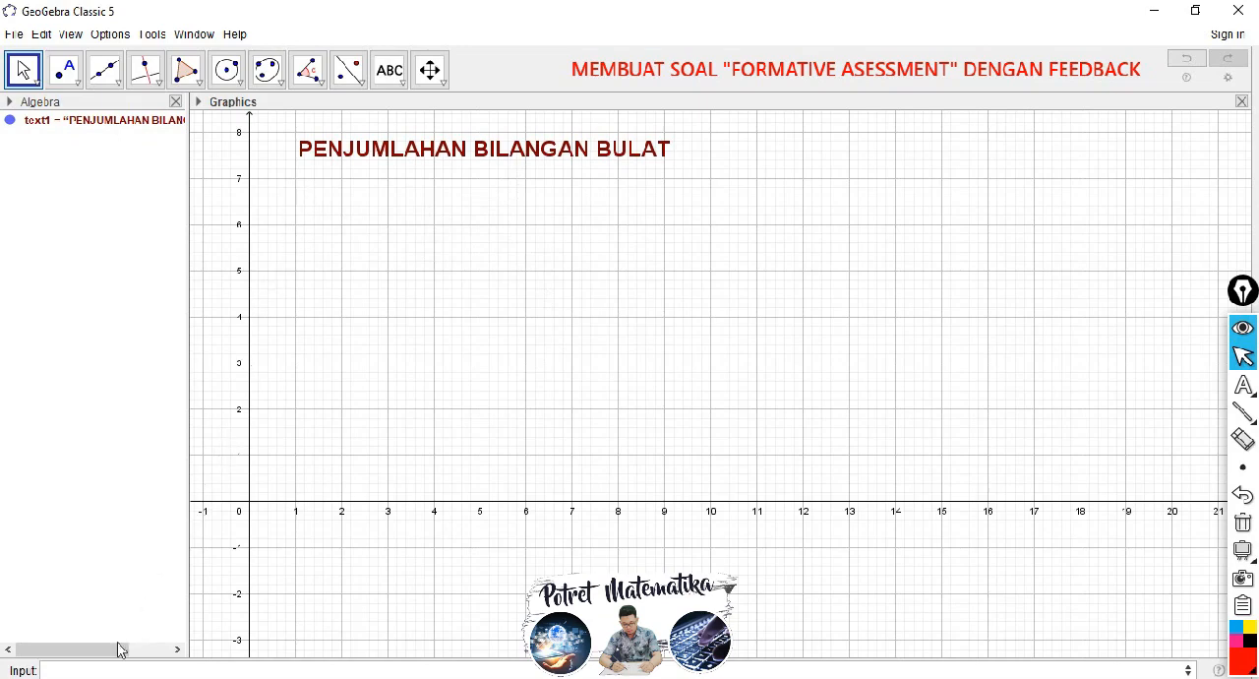
# Step: Define a random integer from -20 to 20 with the RandomBetween command as the first addend
pyautogui.click(76, 670)
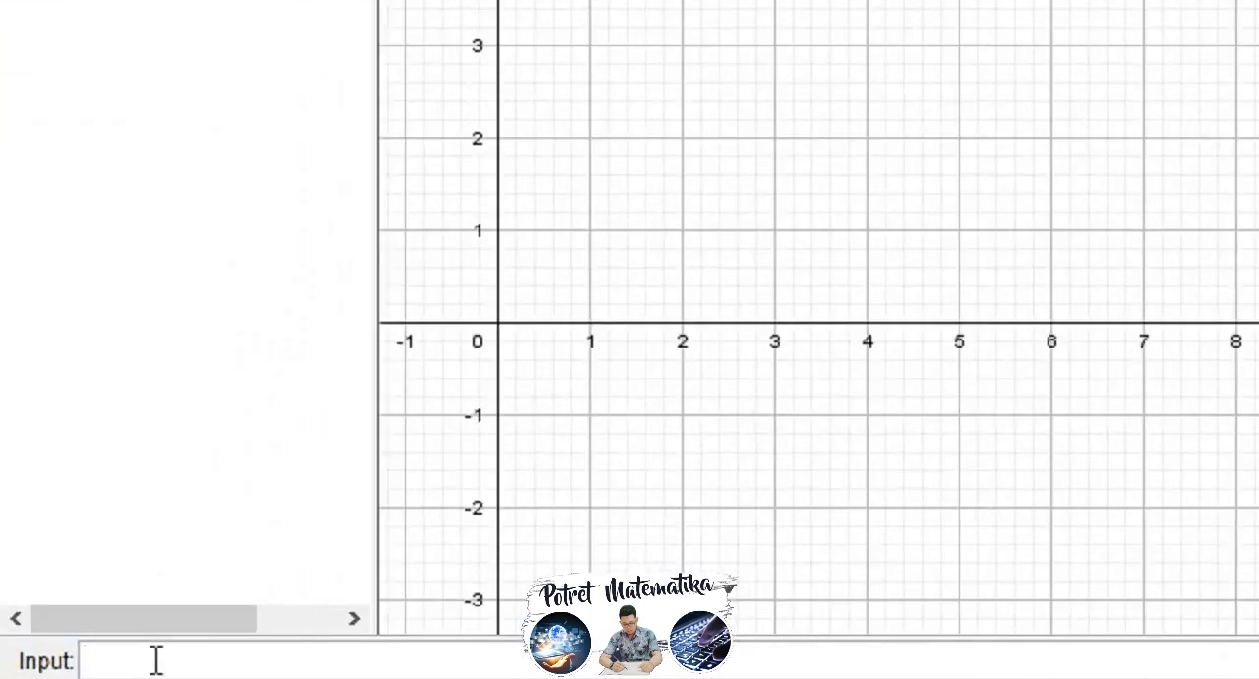
pyautogui.write('RANDO')
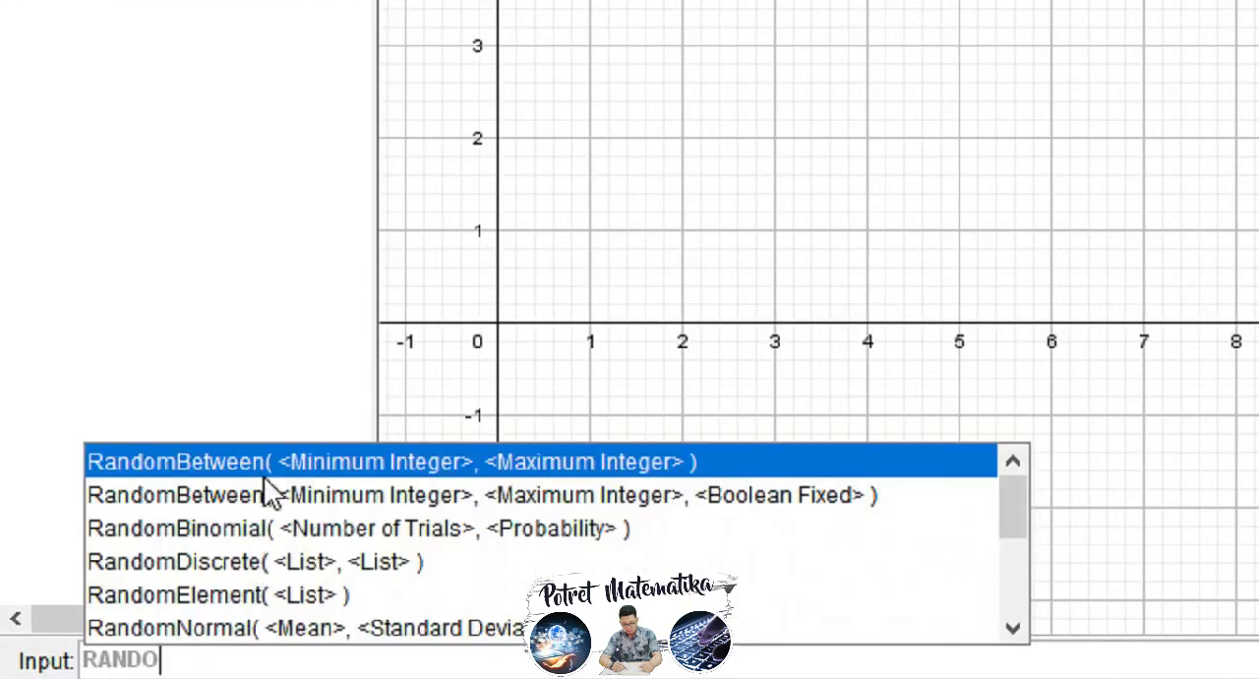
pyautogui.click(315, 466)
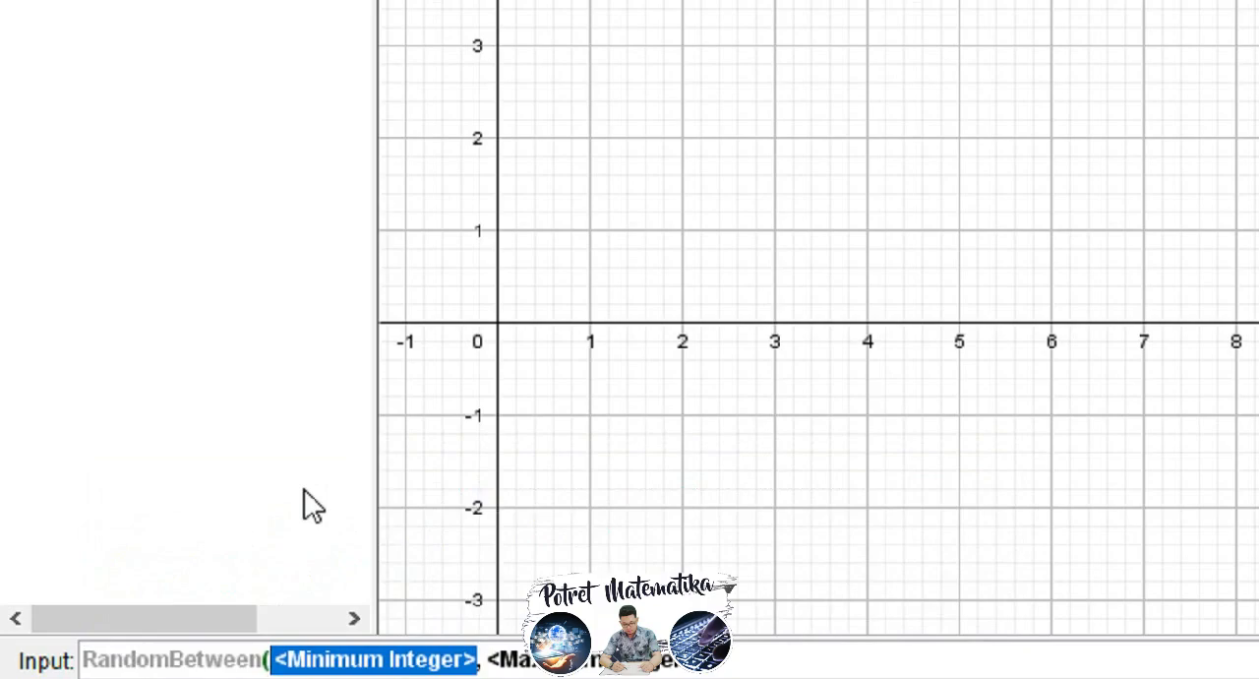
pyautogui.write('-20')
pyautogui.press('Tab')
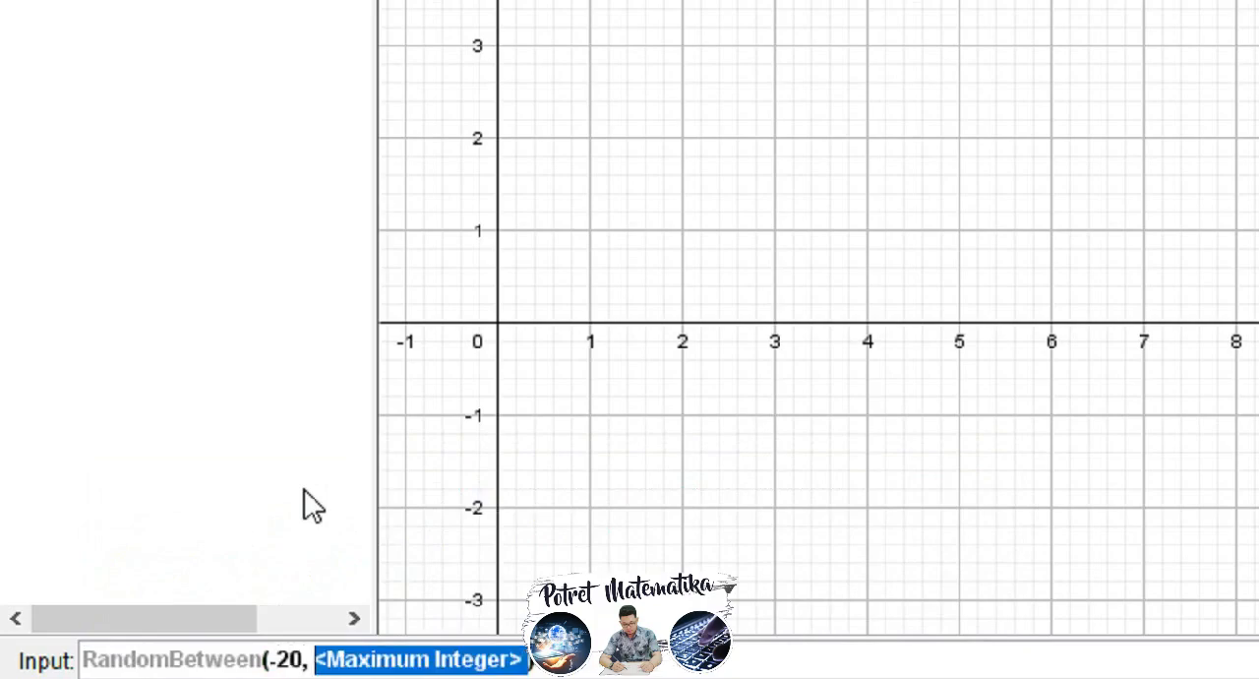
pyautogui.write('20')
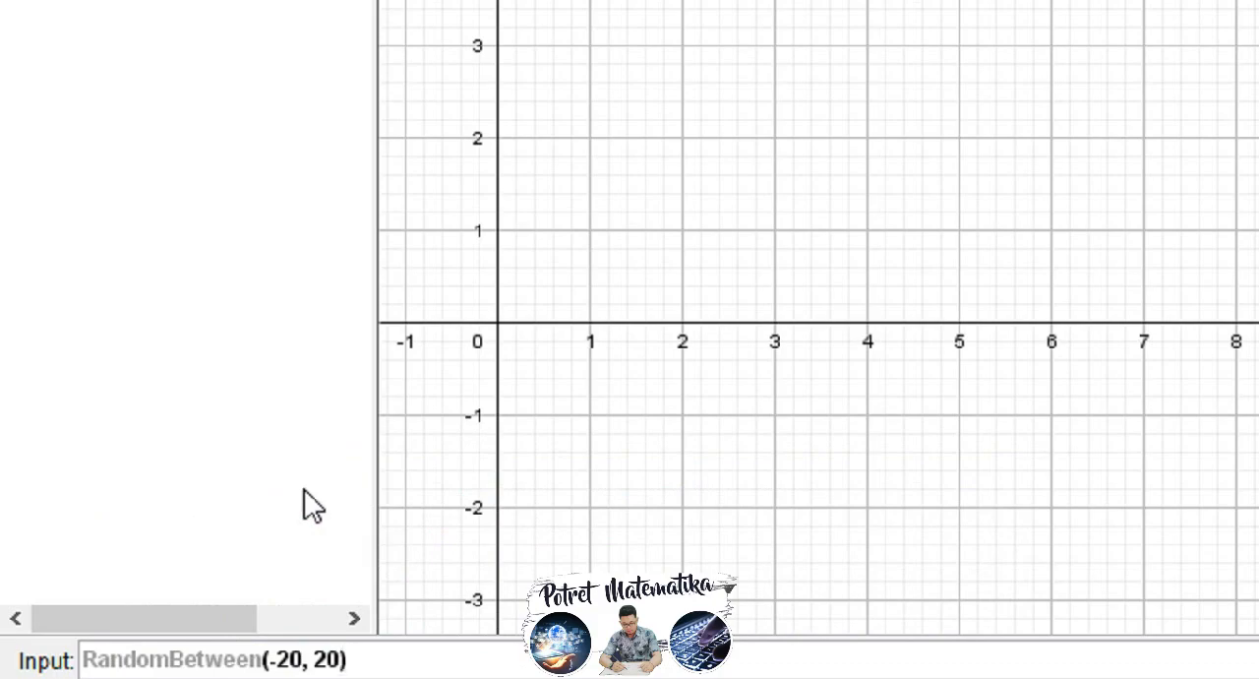
pyautogui.press('Return')
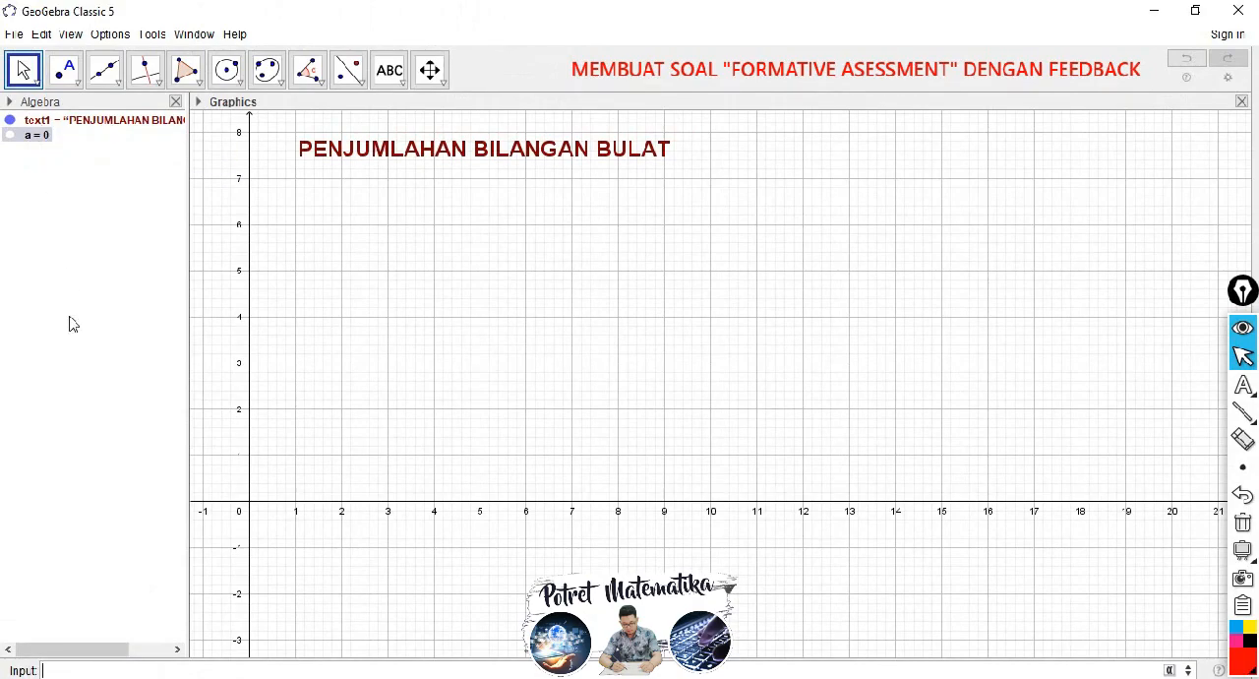
# Step: Define a second random integer with RandomBetween, using minimum -20 and maximum 20
pyautogui.write('r')
pyautogui.write('andom')
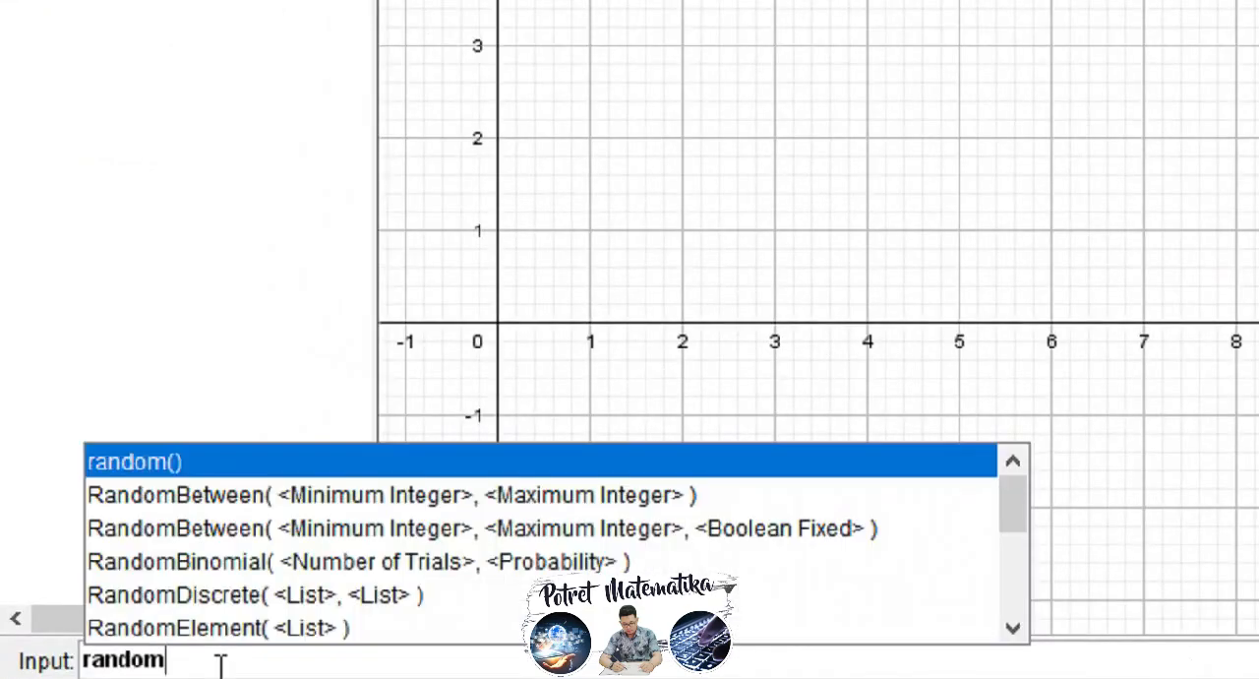
pyautogui.click(281, 495)
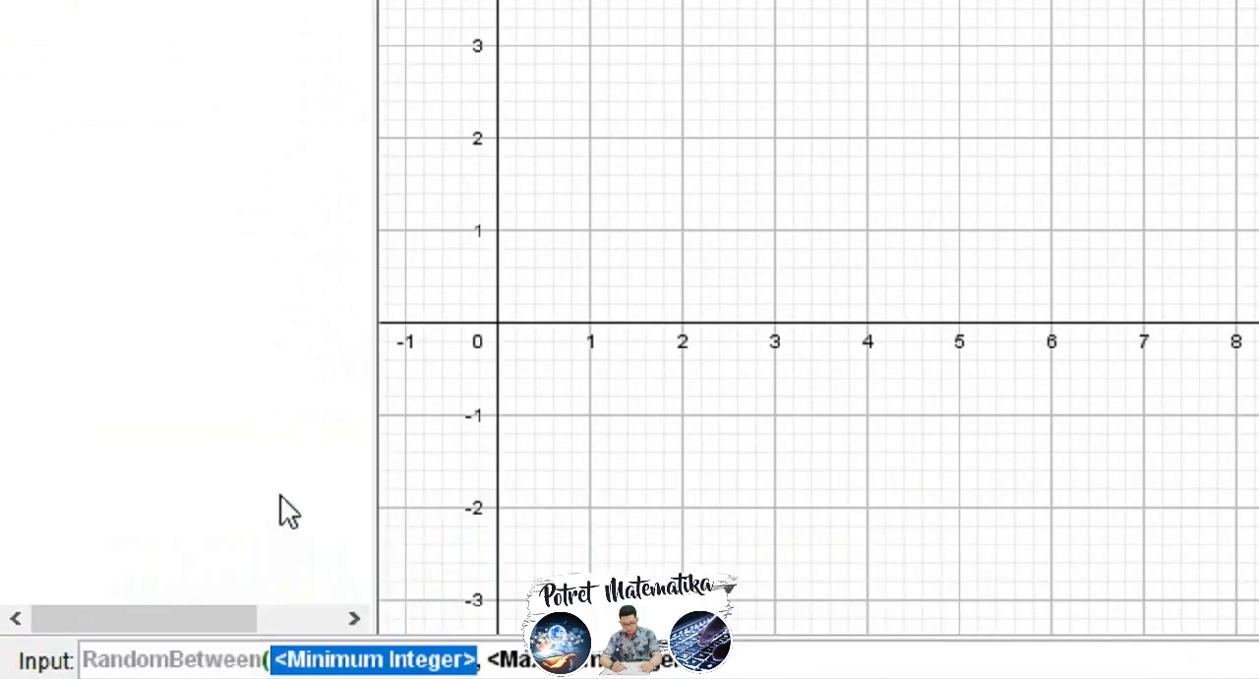
pyautogui.write('-2')
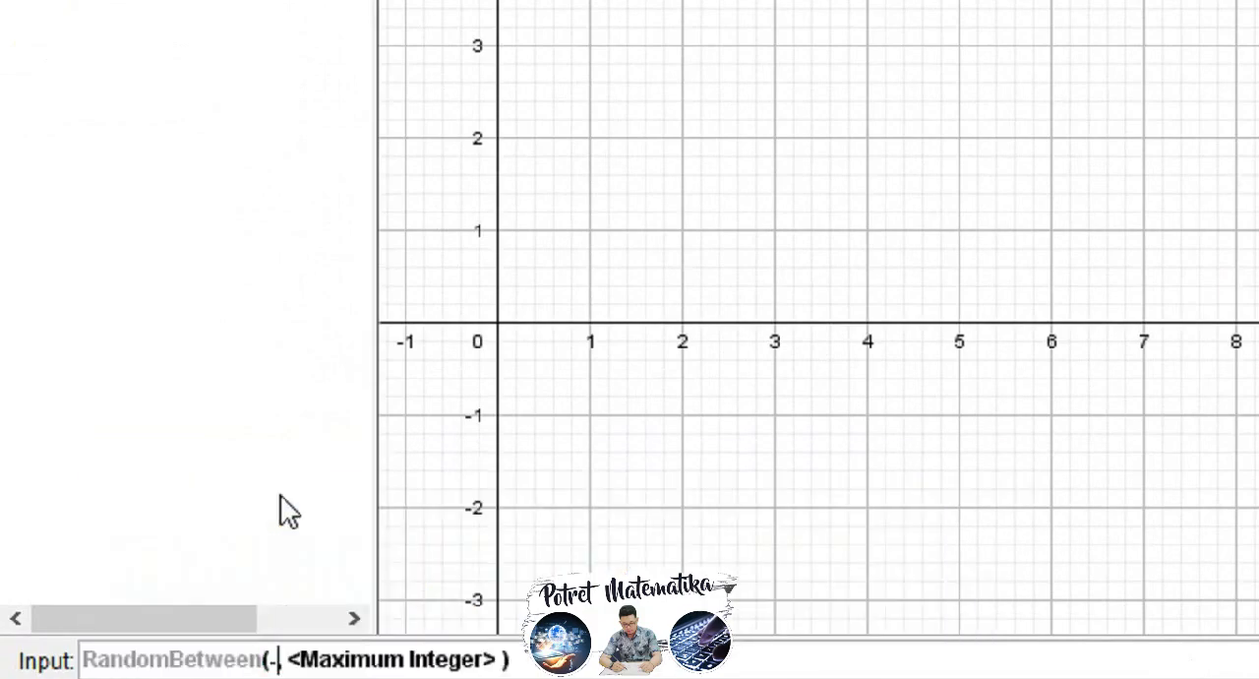
pyautogui.write('0')
pyautogui.press('Tab')
pyautogui.write('20')
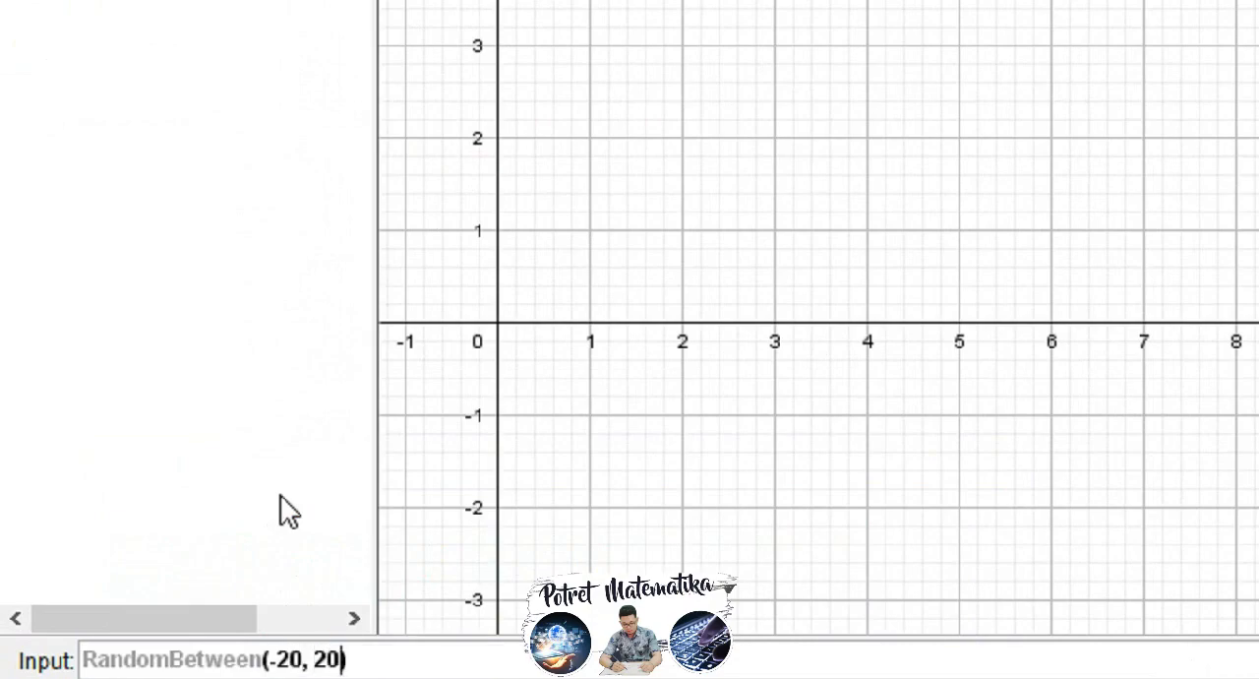
pyautogui.press('Return')
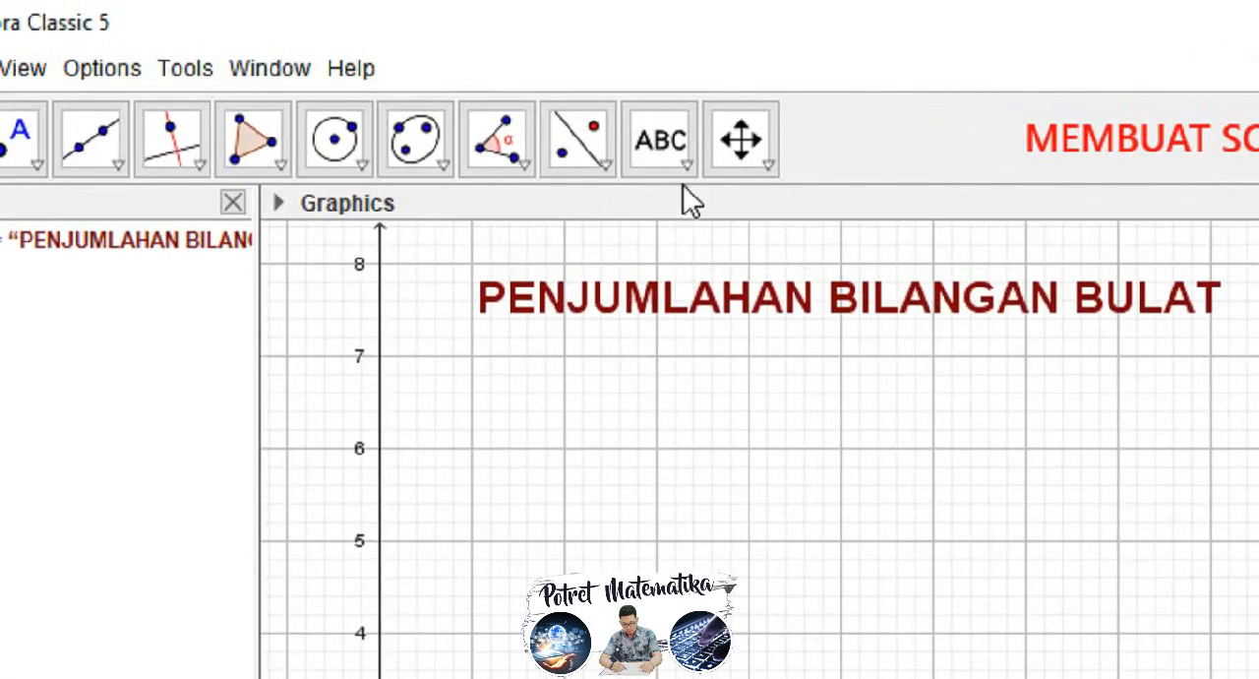
# Step: Start a new text below the title near (1, 6.4) and enter "Hitunglah nilai dari"
pyautogui.click(691, 163)
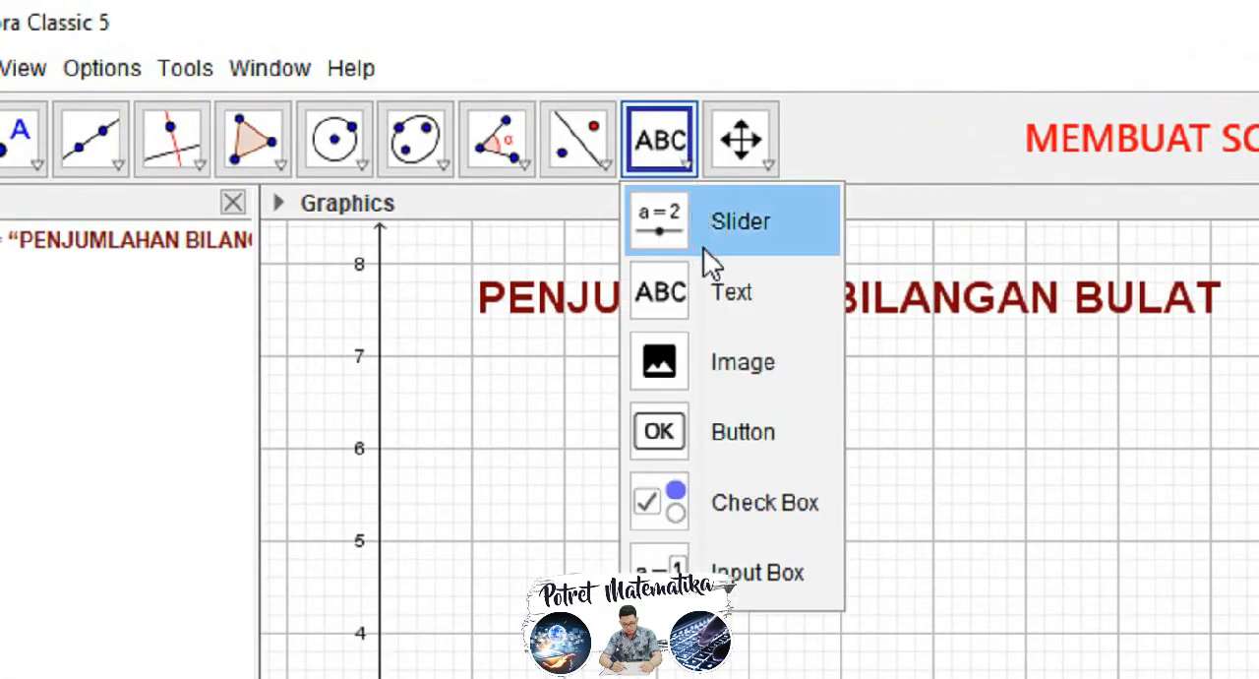
pyautogui.click(730, 290)
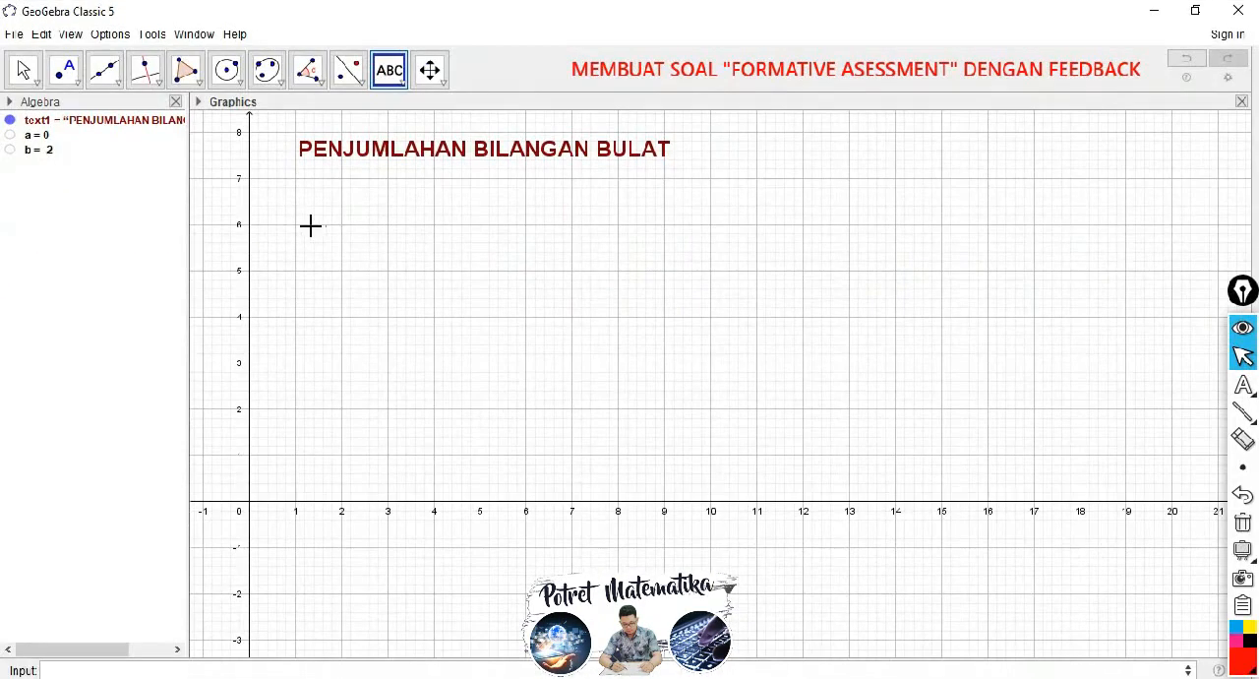
pyautogui.click(299, 203)
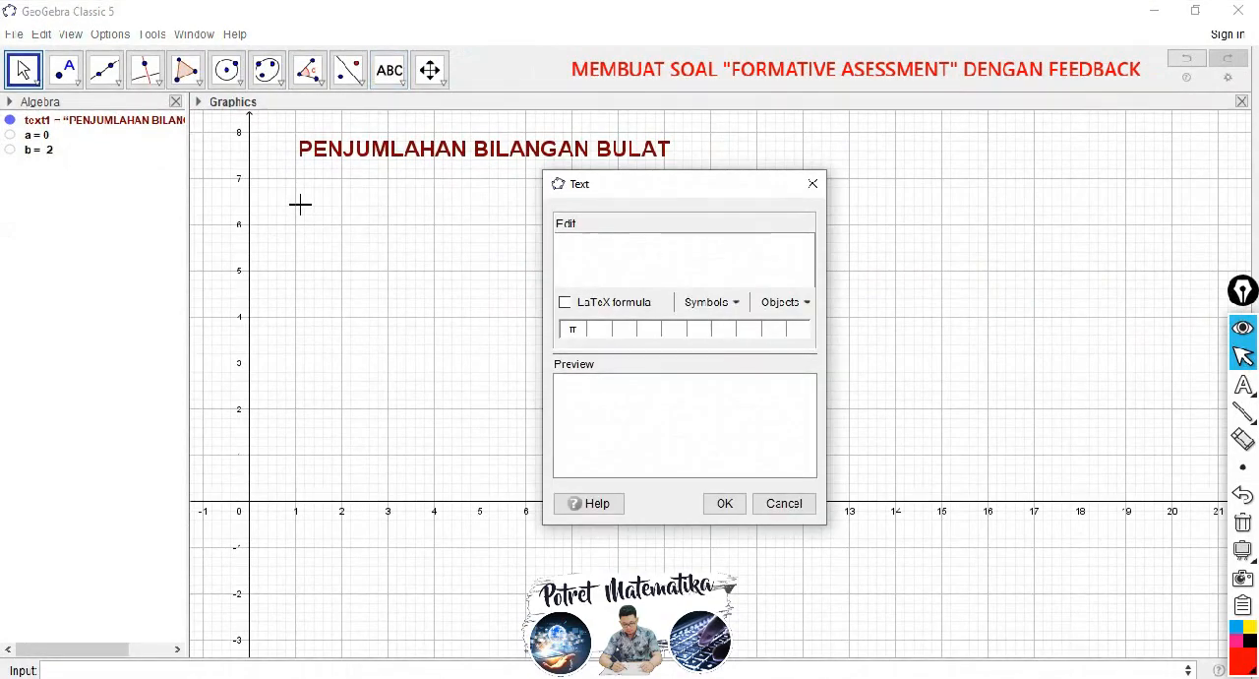
pyautogui.write('Hitunglah nilai dari')
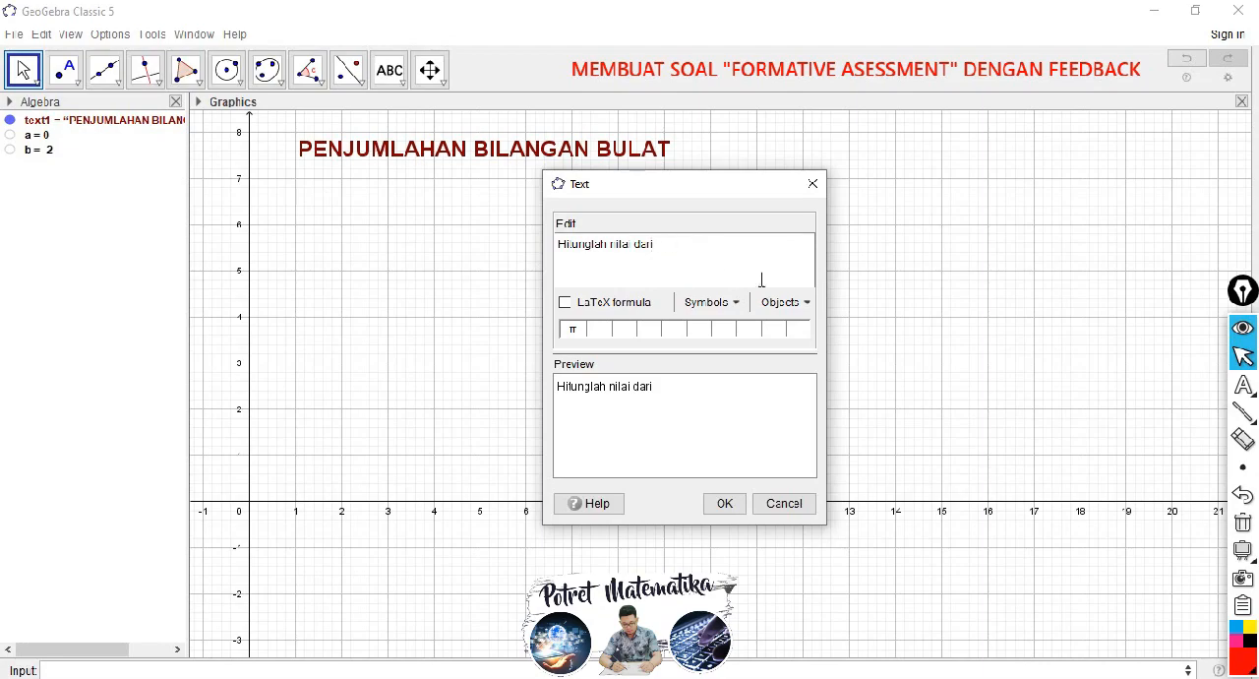
# Step: Complete the question text with the linked values a and b joined by a plus sign, end it with a period and confirm
pyautogui.click(809, 309)
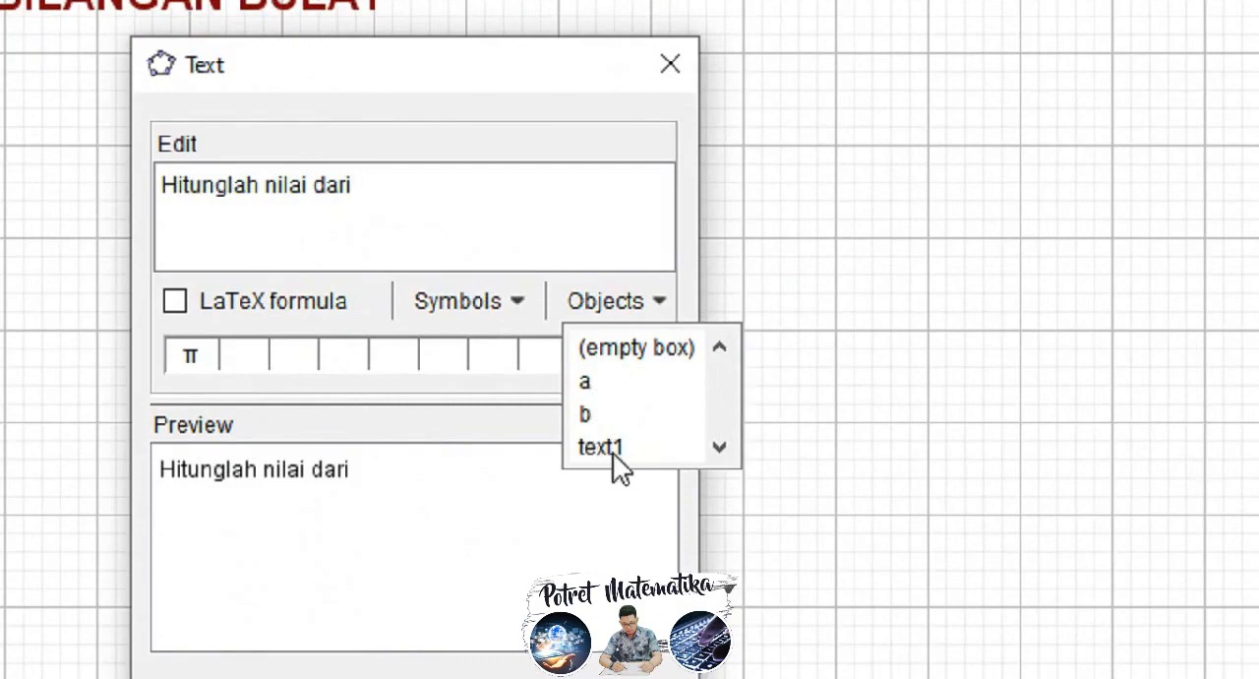
pyautogui.click(586, 383)
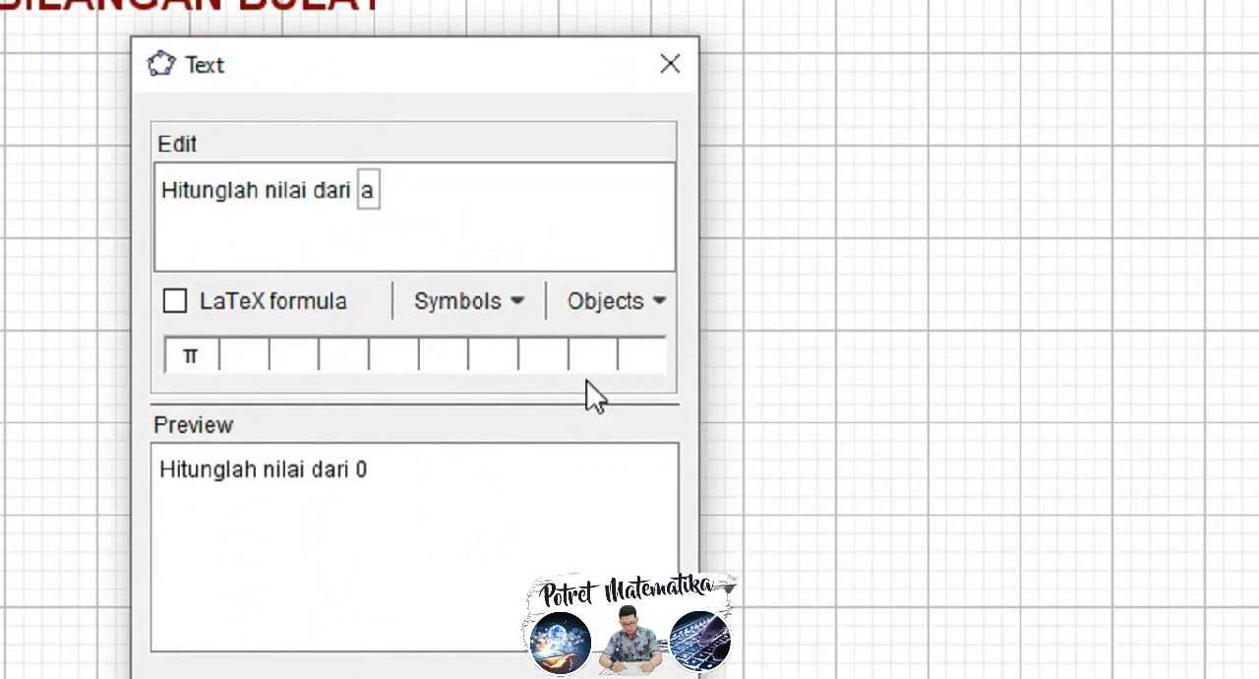
pyautogui.write('+')
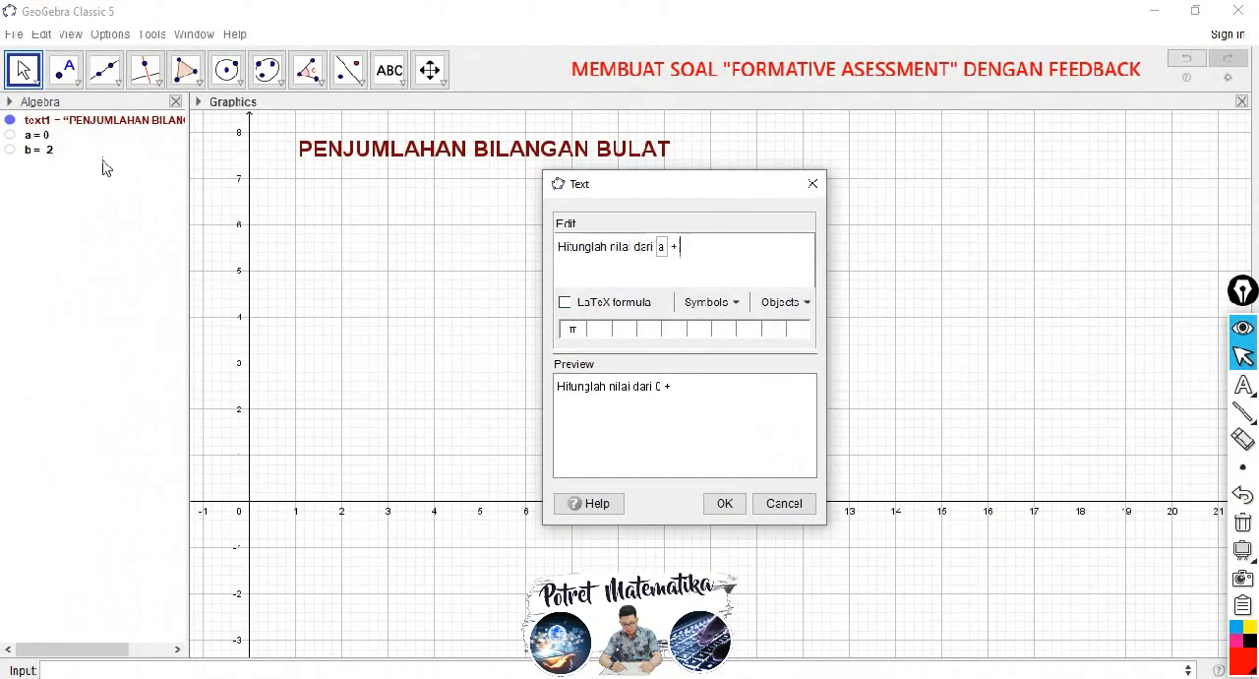
pyautogui.click(796, 303)
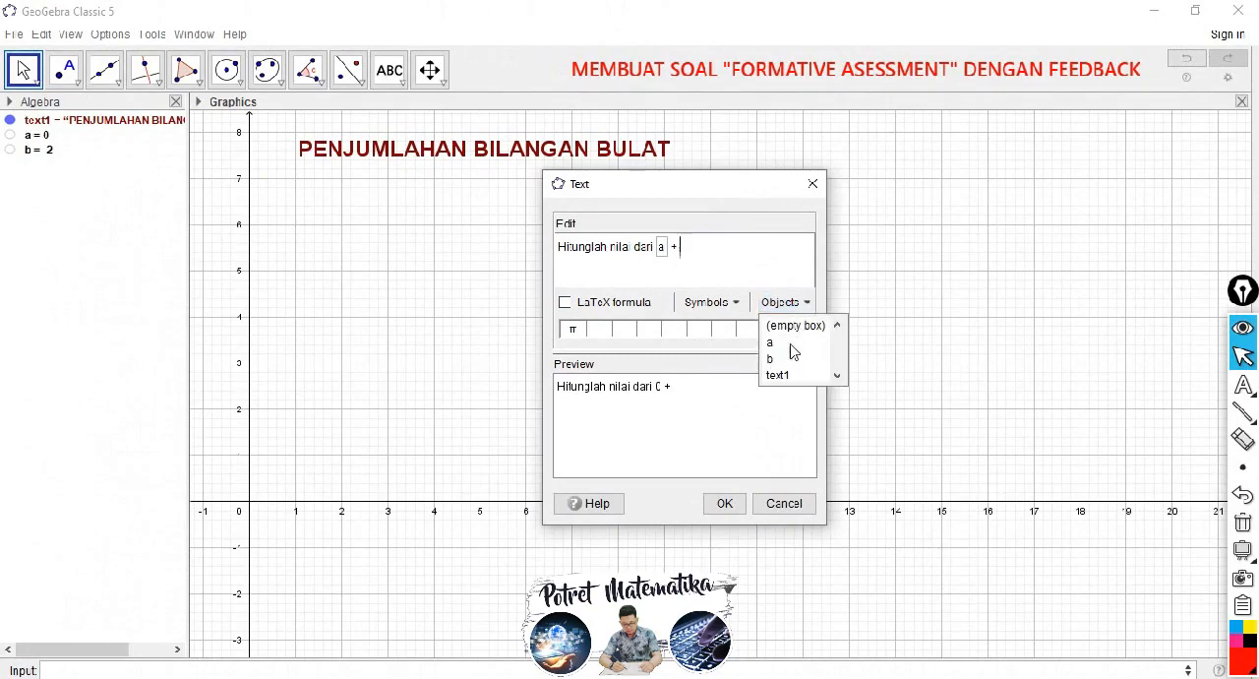
pyautogui.click(688, 251)
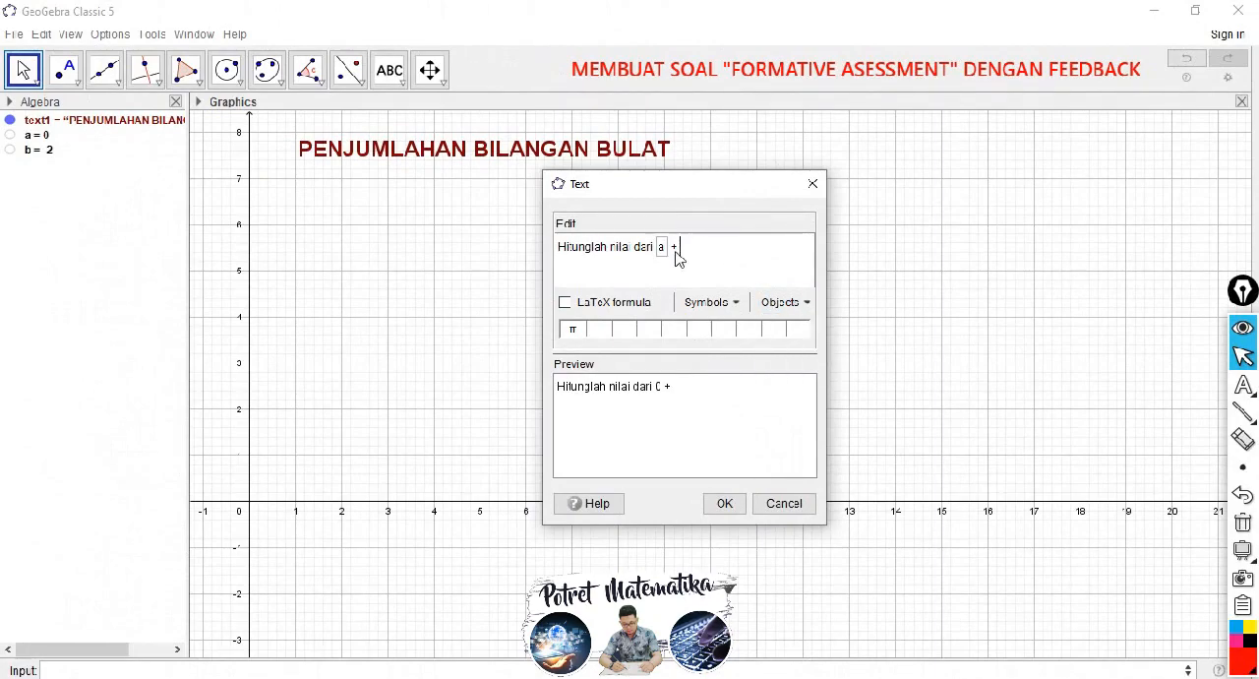
pyautogui.click(40, 159)
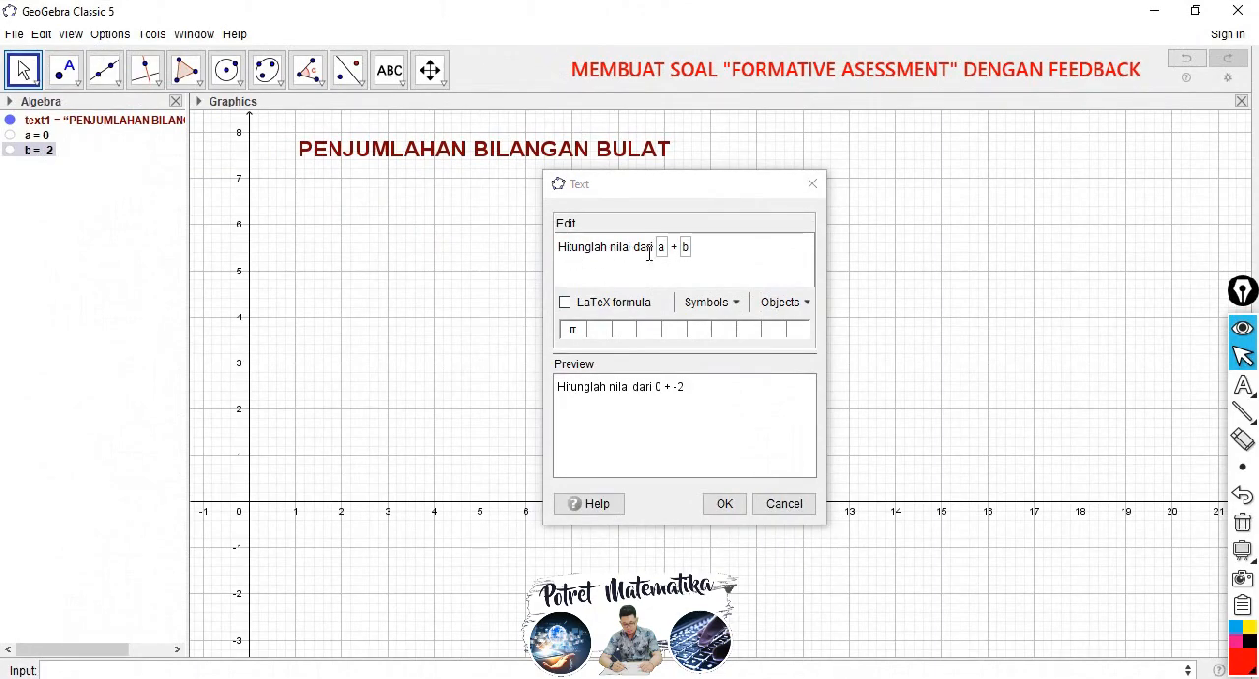
pyautogui.click(696, 248)
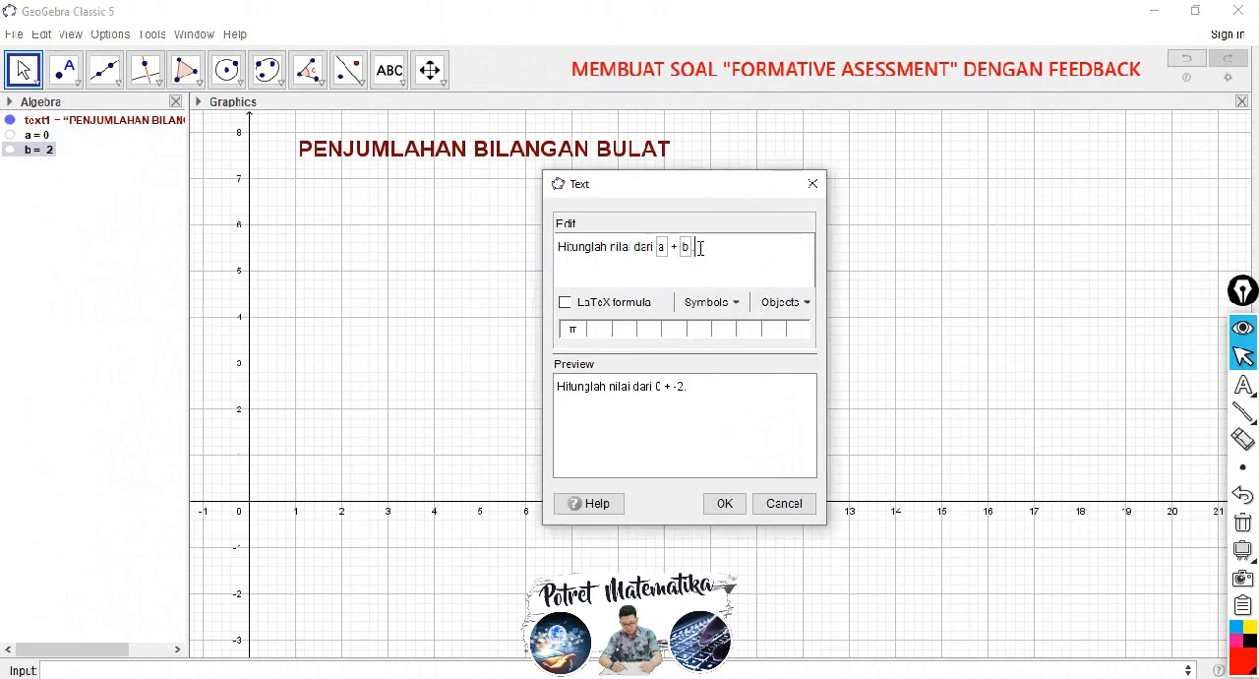
pyautogui.click(722, 507)
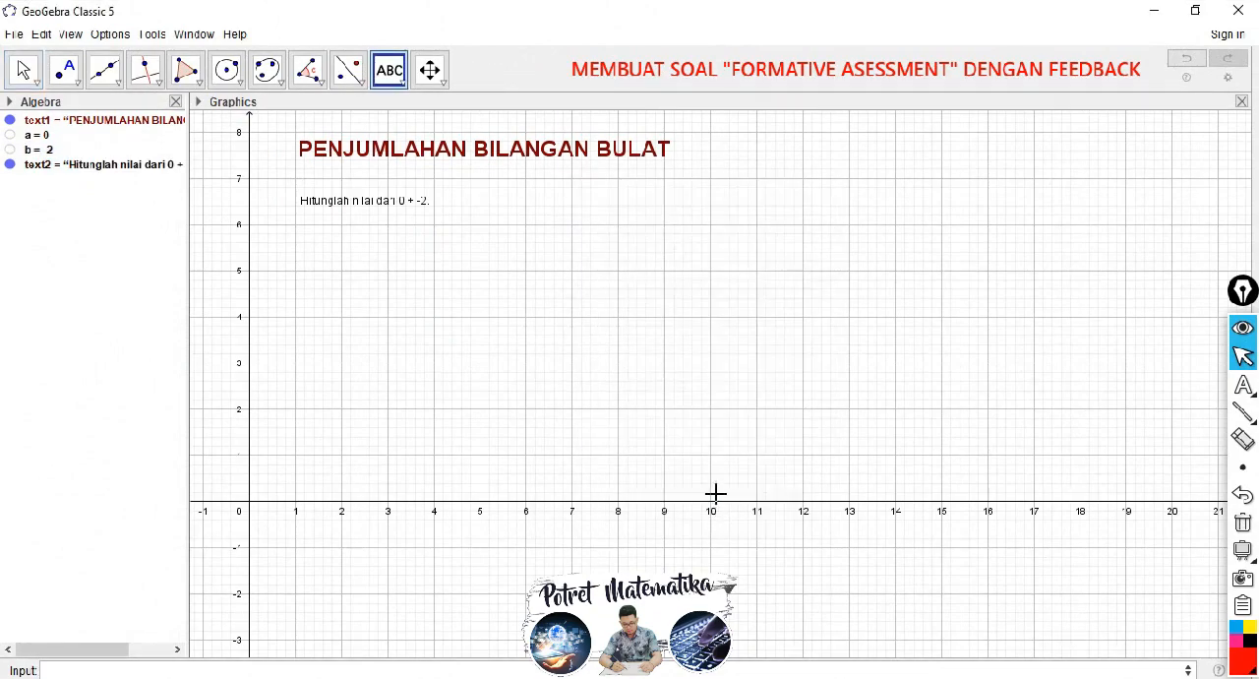
# Step: Make the question text bold and Medium size, align it under the title near x = 1 and collapse the graphics style bar
pyautogui.click(24, 67)
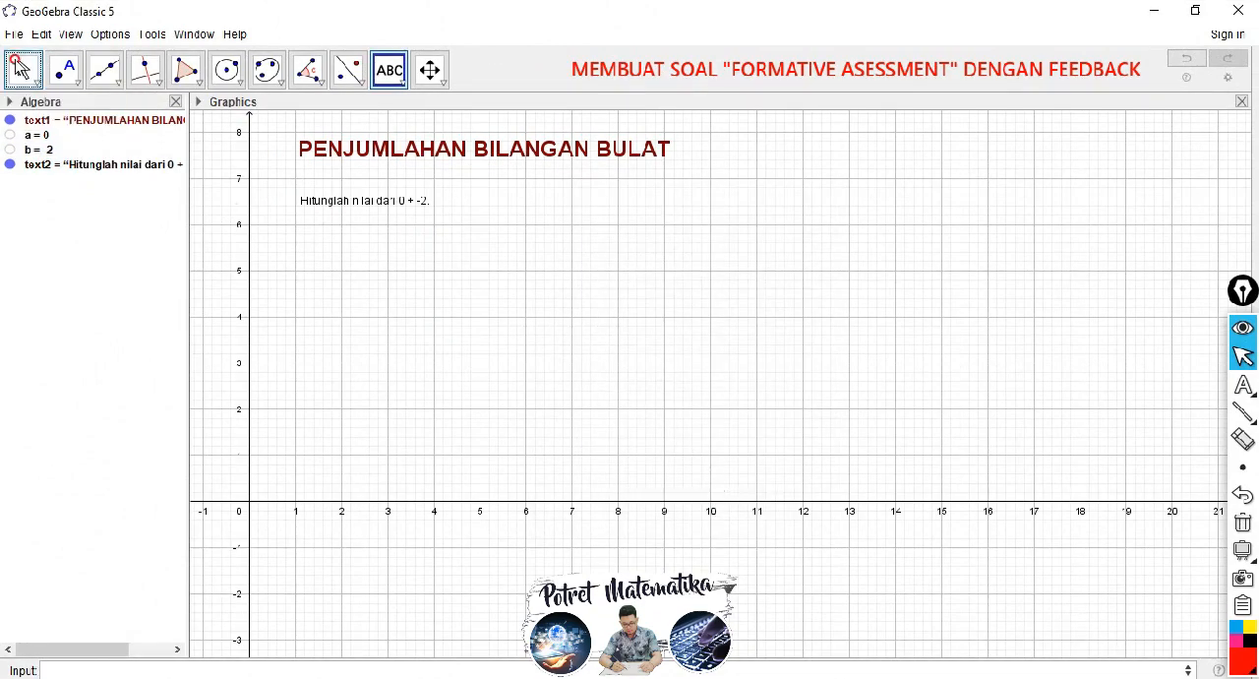
pyautogui.click(320, 200)
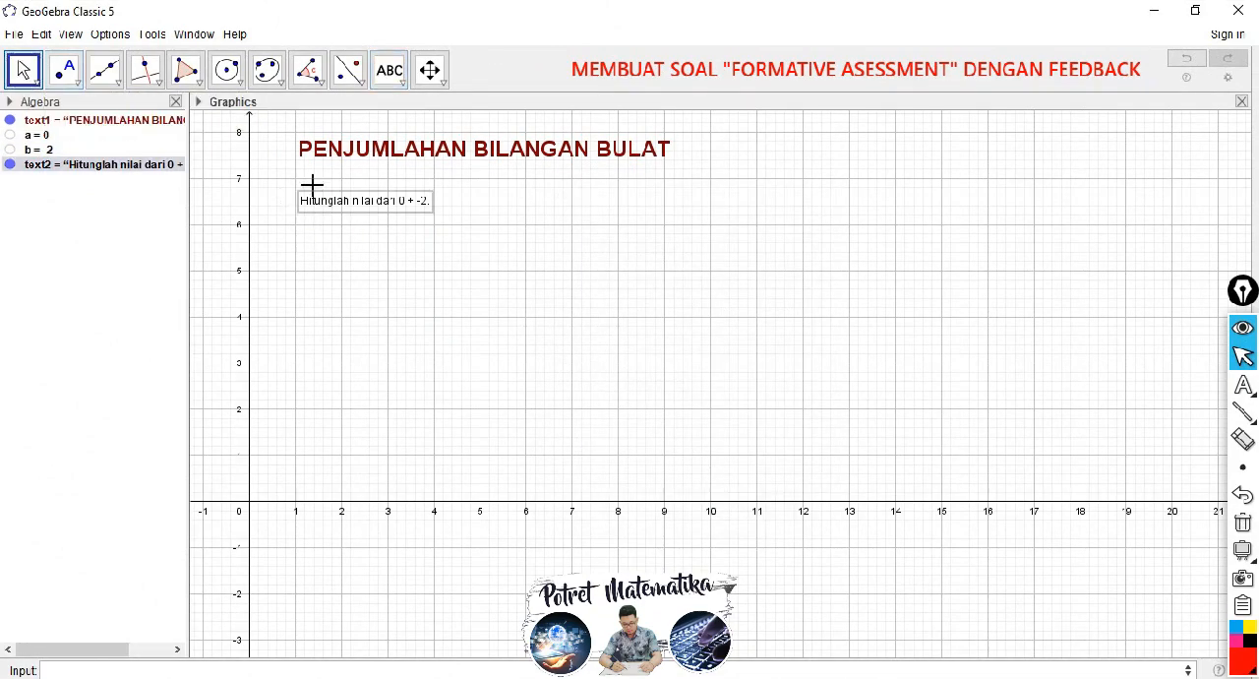
pyautogui.click(197, 102)
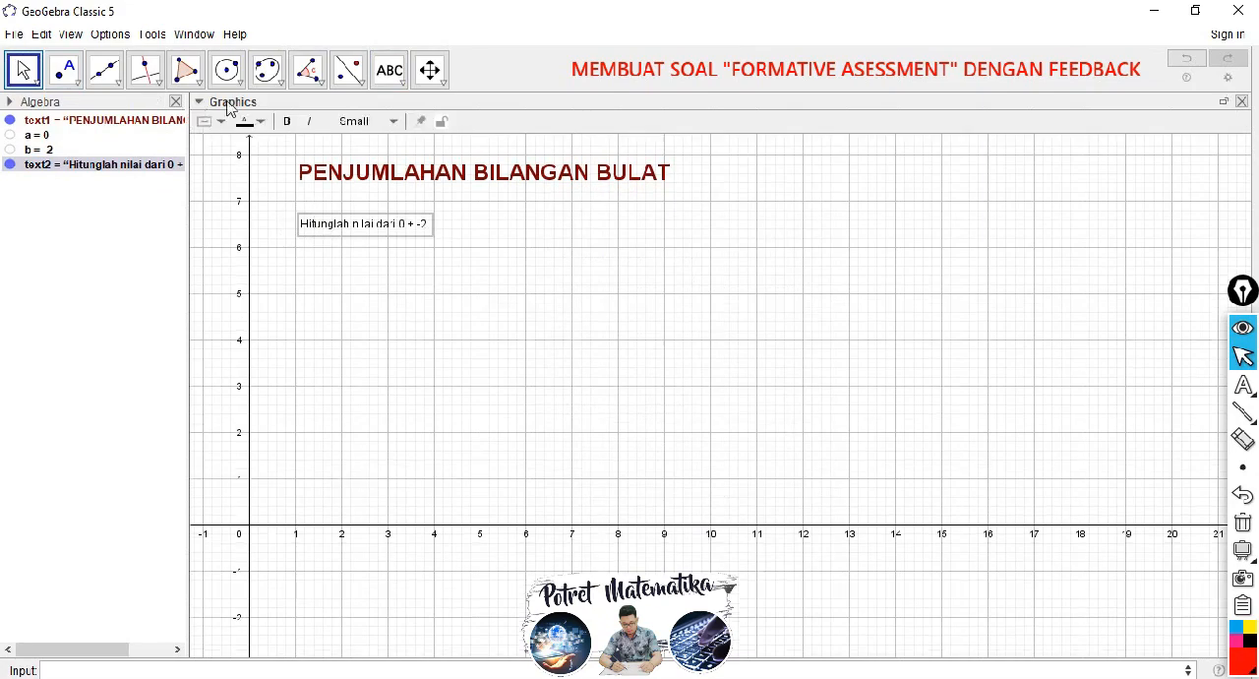
pyautogui.click(287, 121)
pyautogui.click(356, 121)
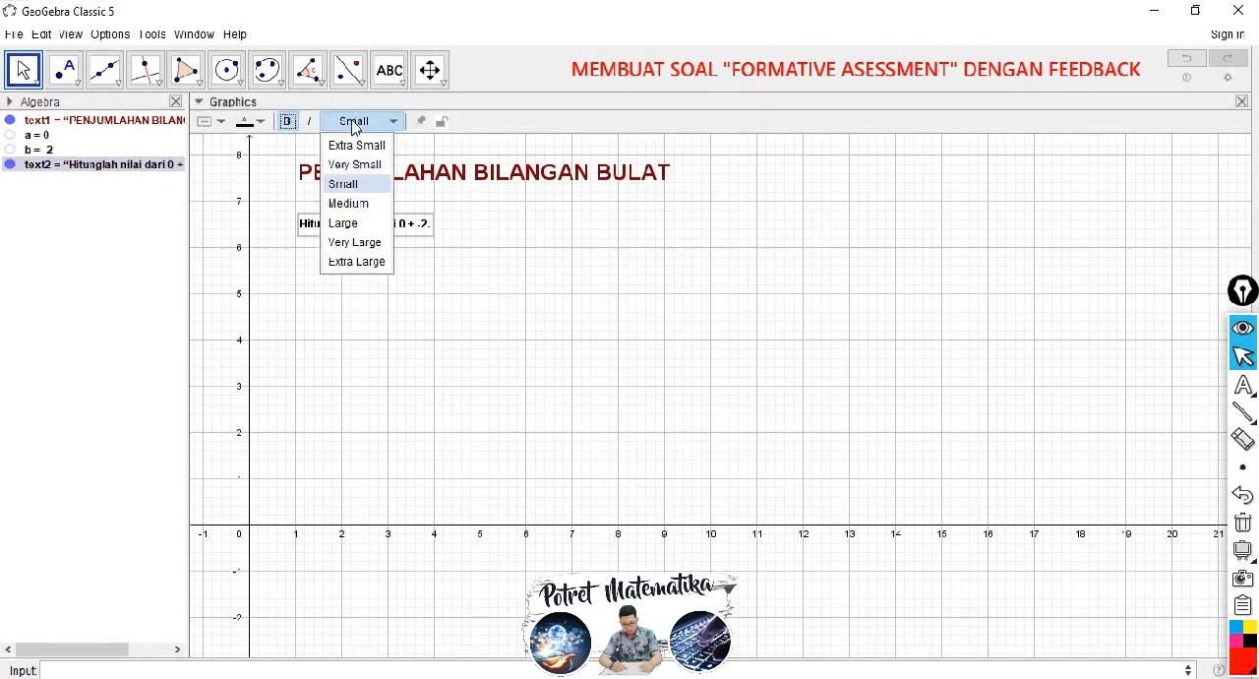
pyautogui.click(351, 203)
pyautogui.moveTo(333, 228)
pyautogui.mouseDown()
pyautogui.moveTo(328, 259)
pyautogui.moveTo(329, 241)
pyautogui.mouseUp()
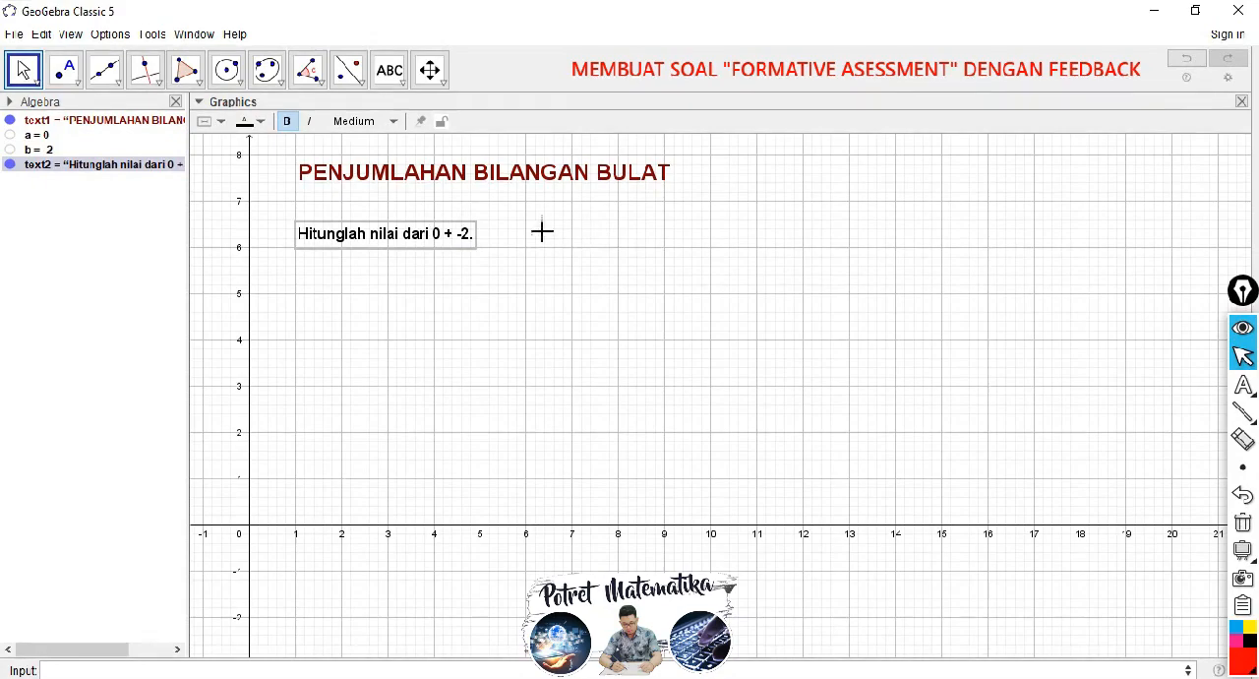
pyautogui.click(199, 101)
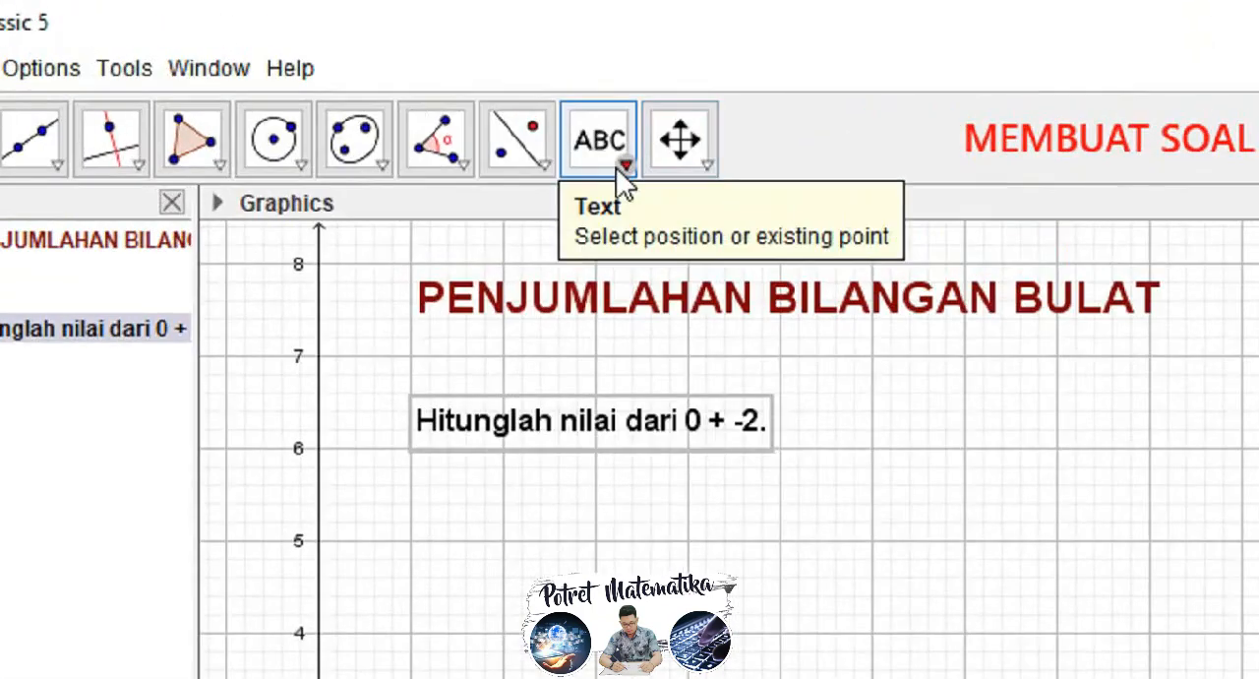
# Step: Insert a button captioned "Soal Baru" beside the question text near (7.2, 6.4), with no script
pyautogui.click(401, 84)
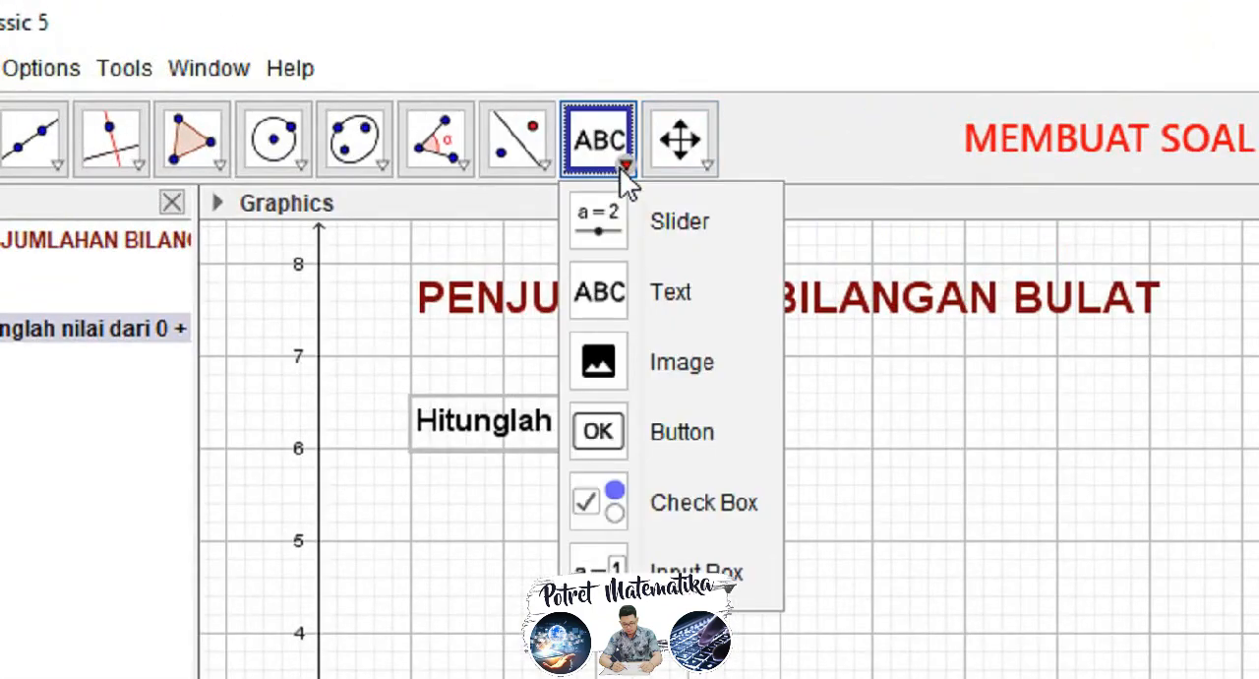
pyautogui.click(677, 433)
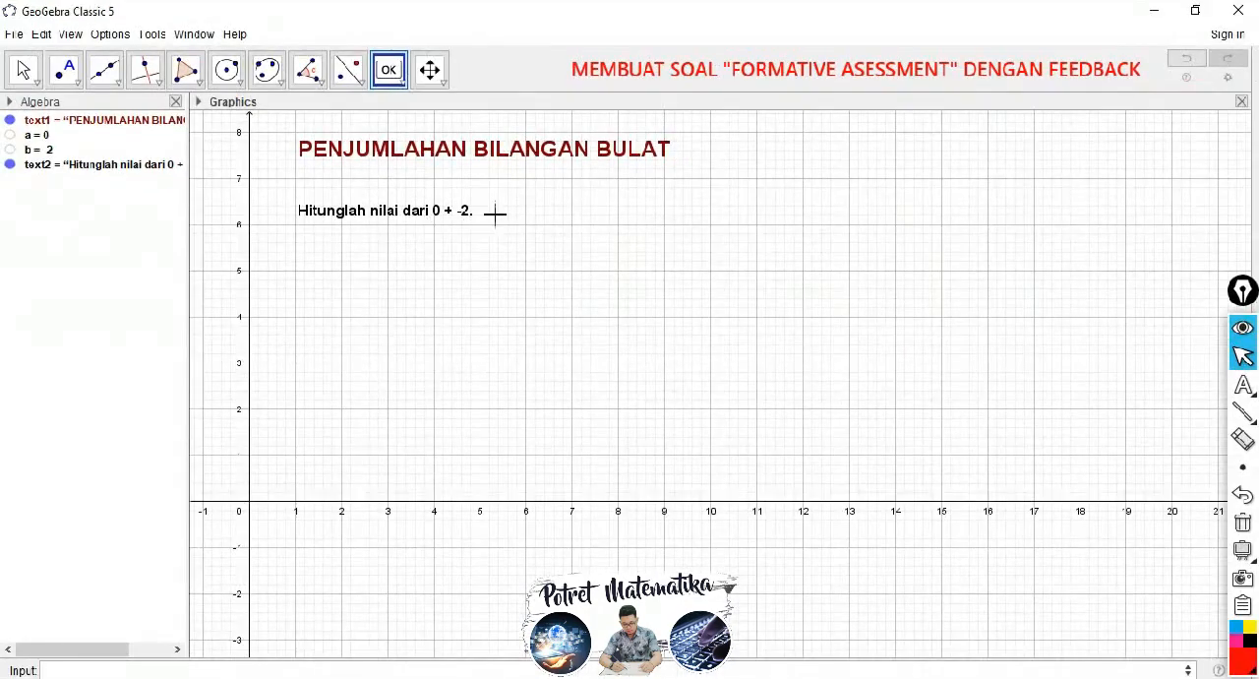
pyautogui.click(583, 204)
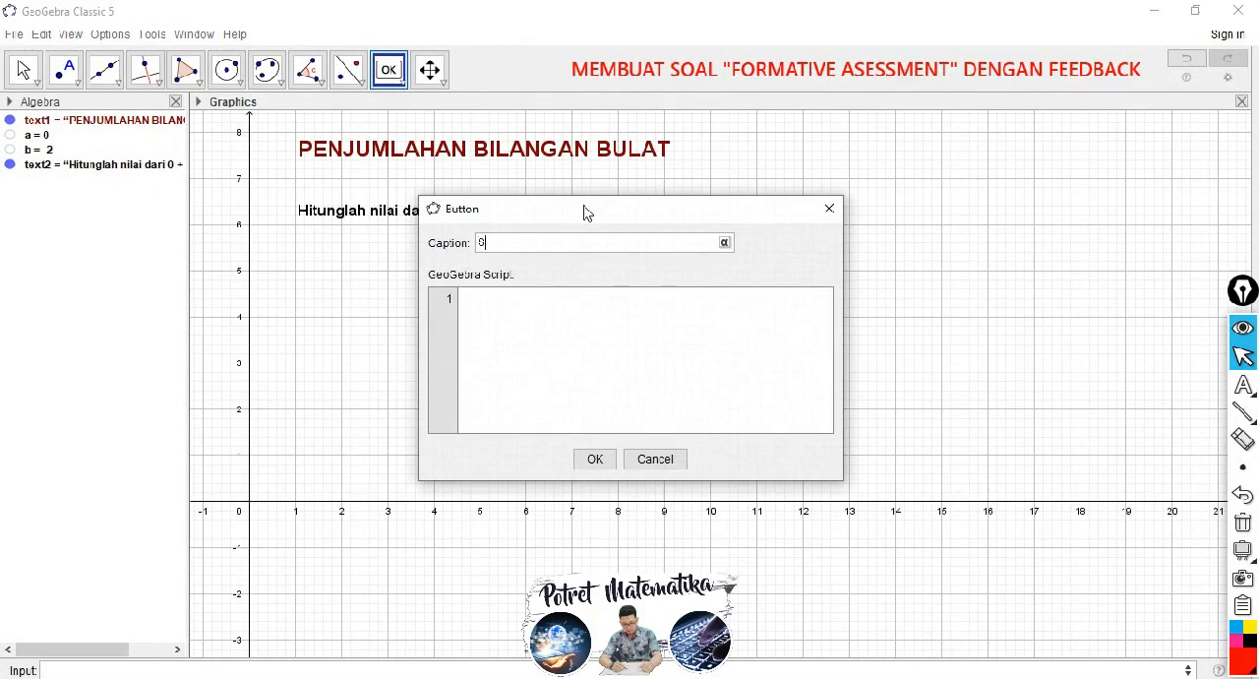
pyautogui.write('Soal Daru')
pyautogui.click(595, 460)
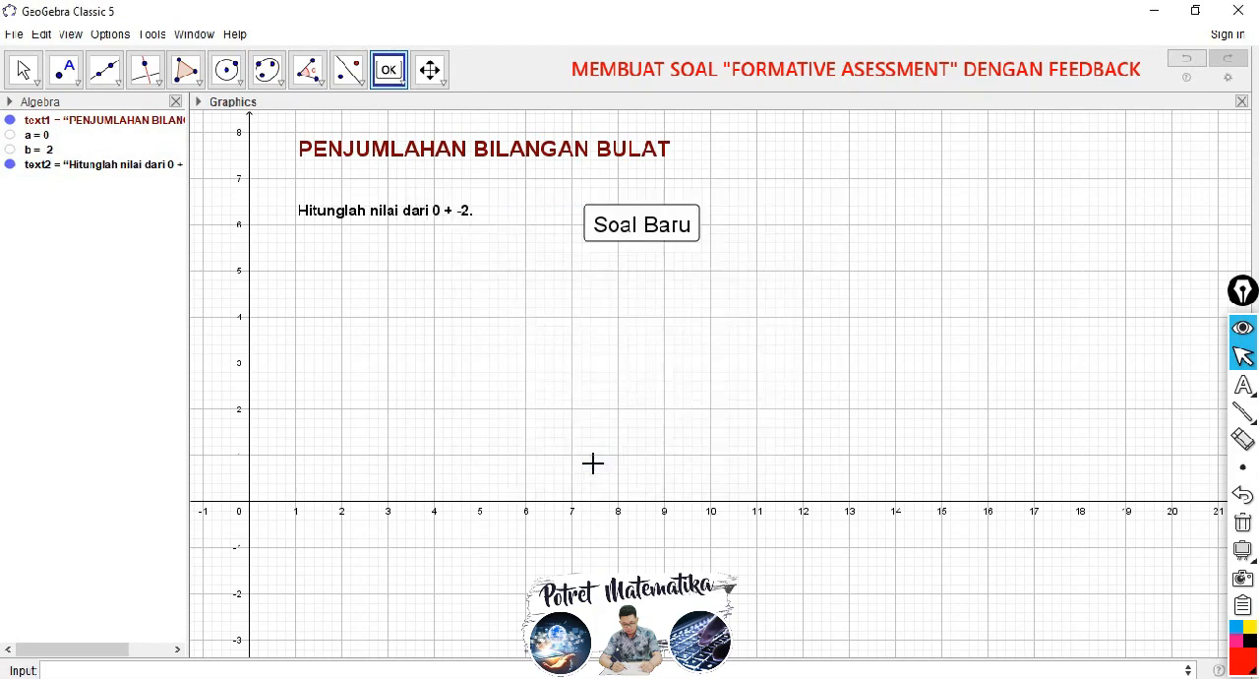
# Step: Unfix the "Soal Baru" button and move it level with the question text, with its upper-left corner near (7, 6.8)
pyautogui.click(24, 69)
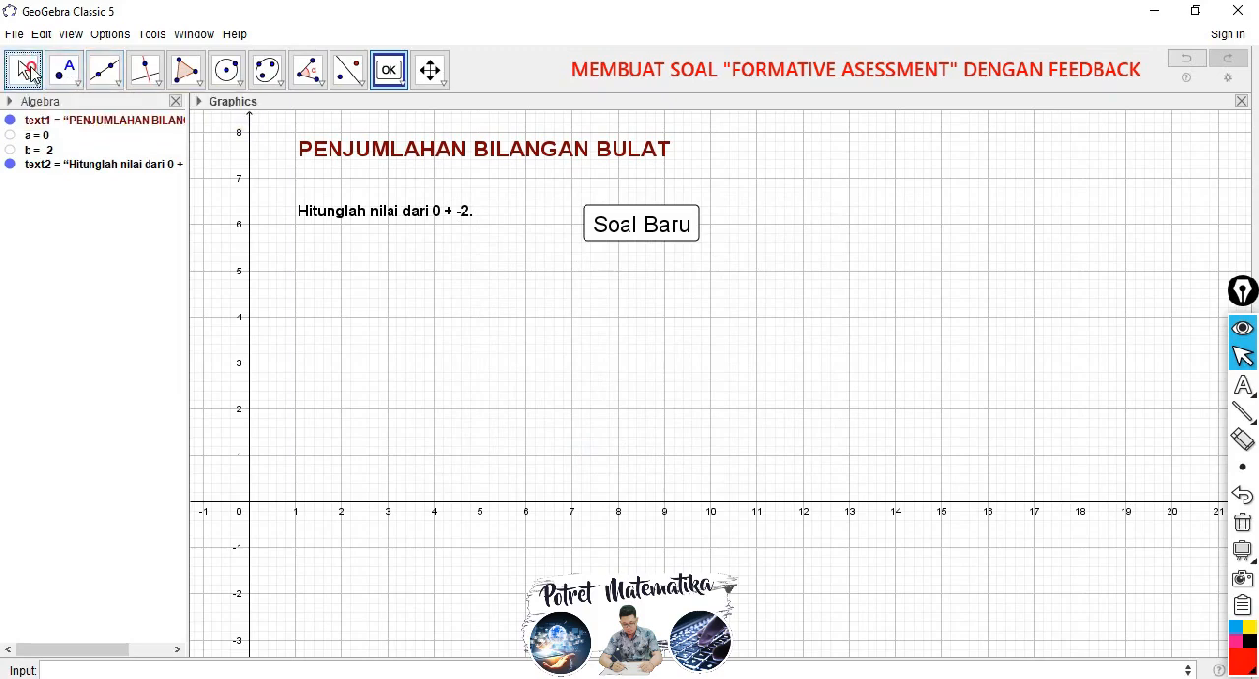
pyautogui.click(612, 221)
pyautogui.click(619, 227)
pyautogui.click(617, 222)
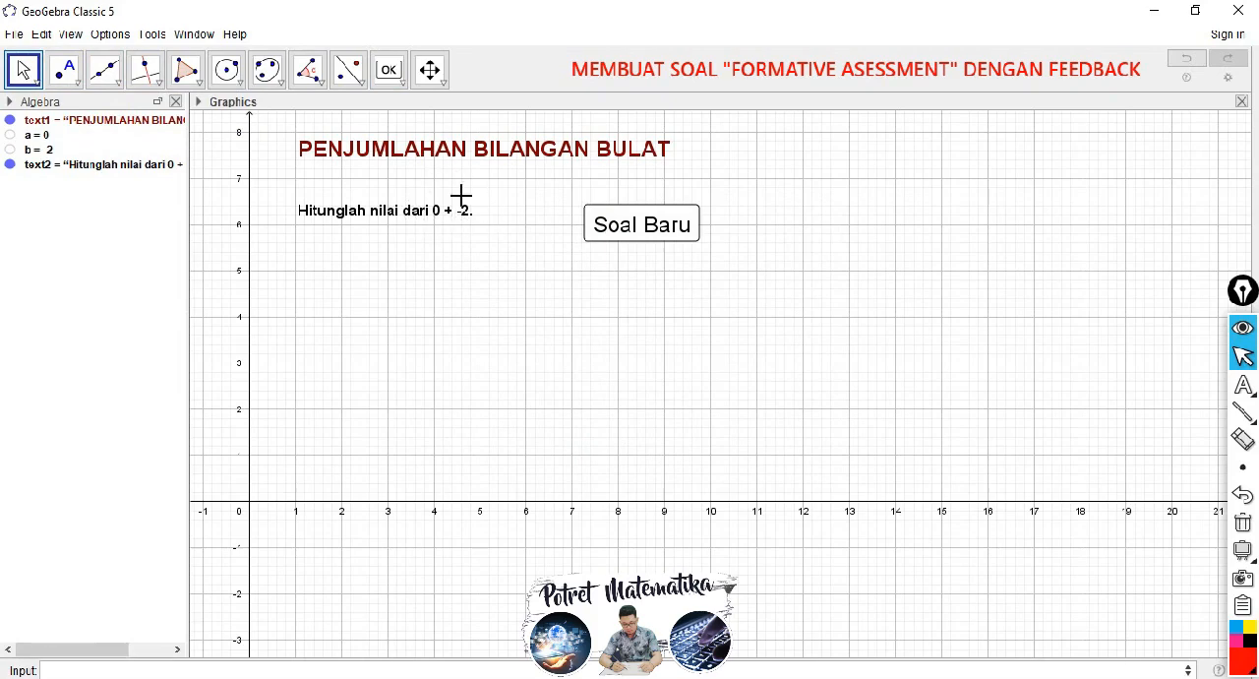
pyautogui.rightClick(618, 226)
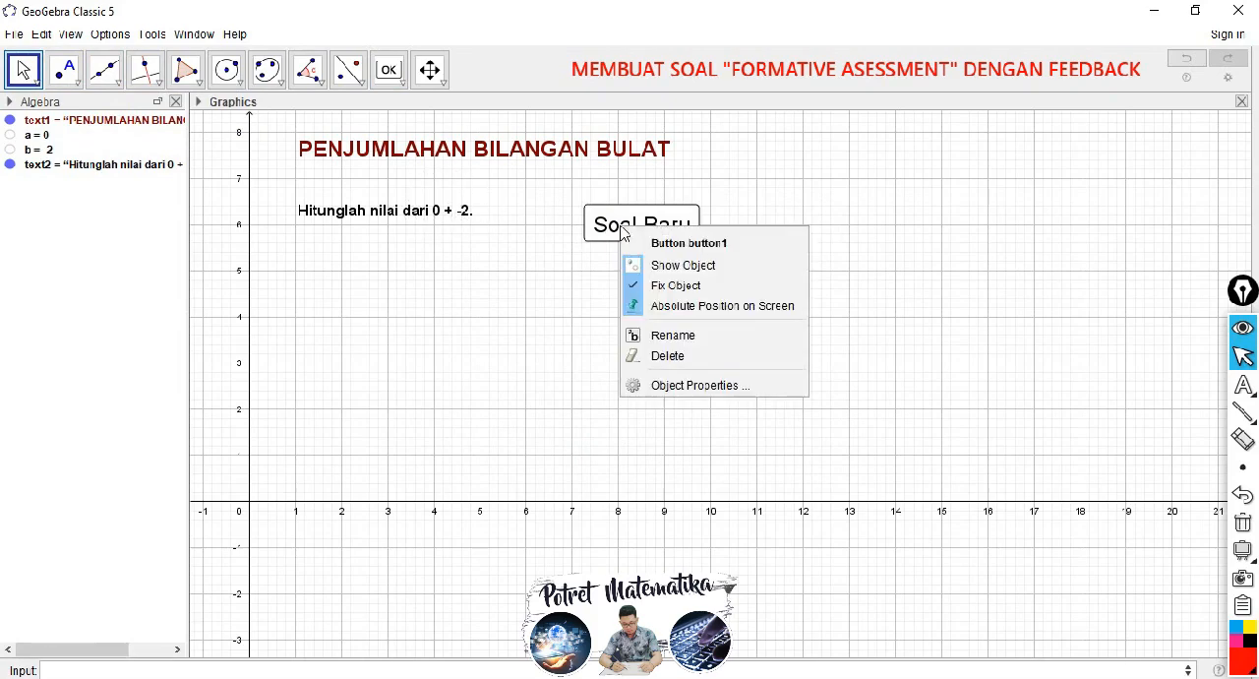
pyautogui.click(660, 293)
pyautogui.moveTo(600, 219); pyautogui.dragTo(590, 197)
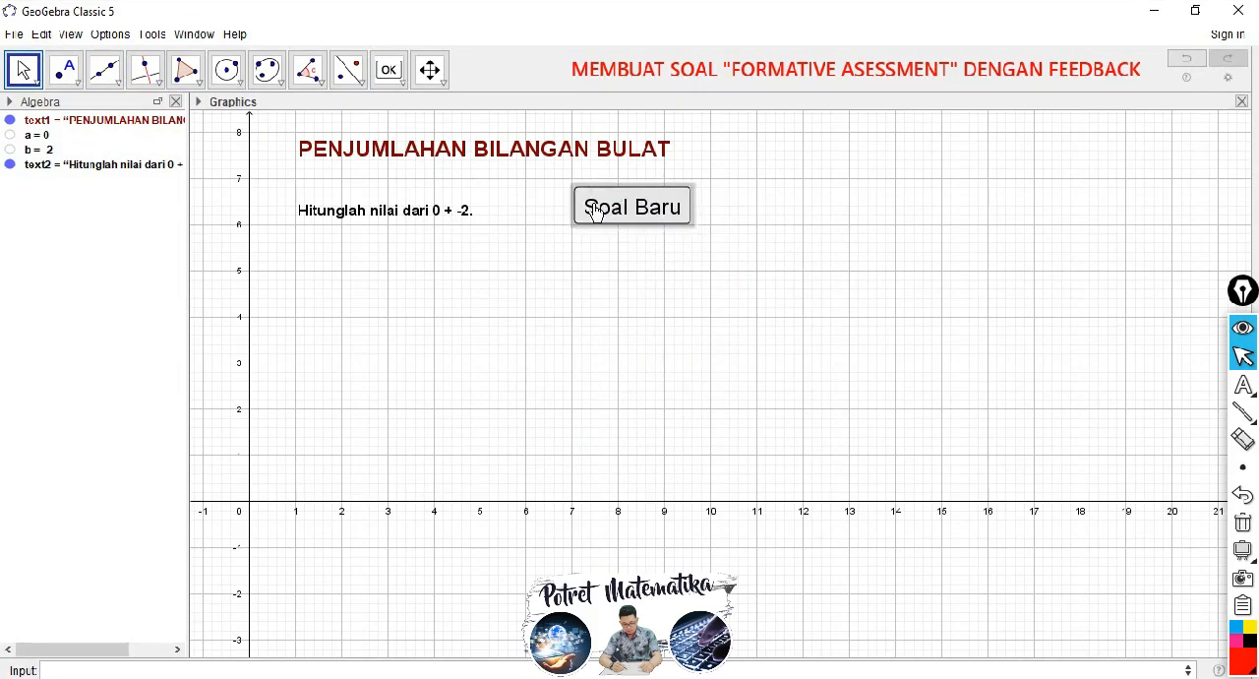
pyautogui.rightClick(610, 204)
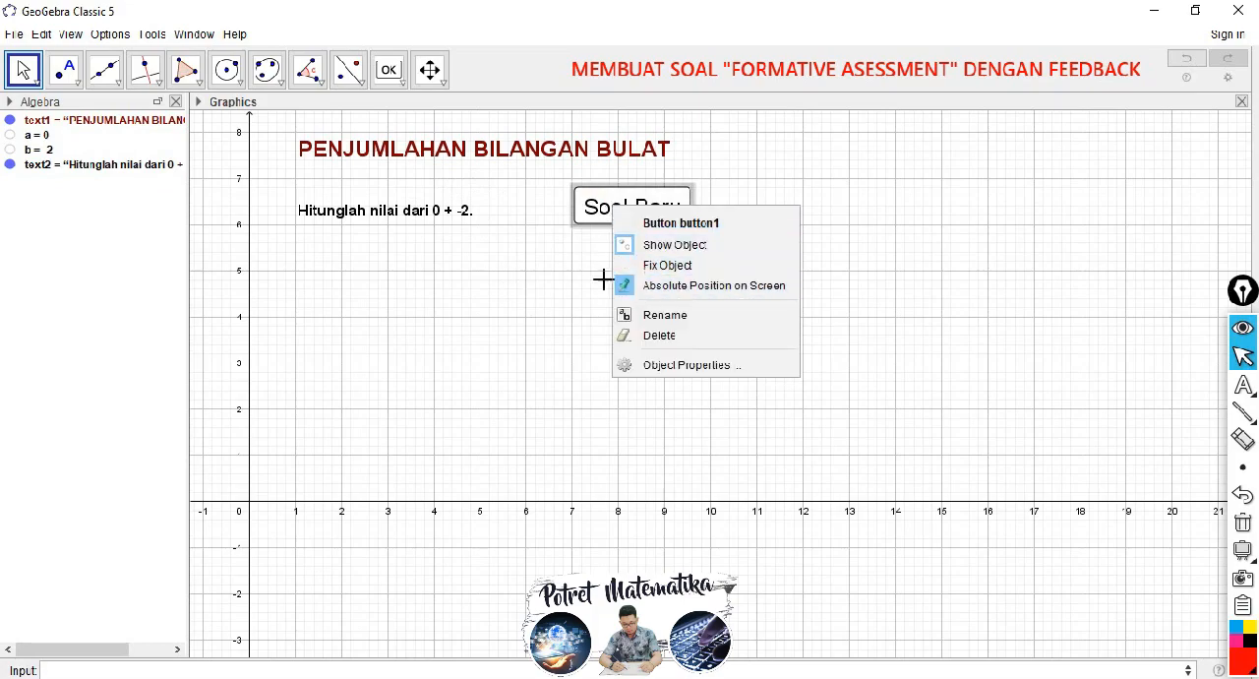
# Step: Fine-tune the "Soal Baru" button's position beside the question text and fix it in place
pyautogui.click(200, 103)
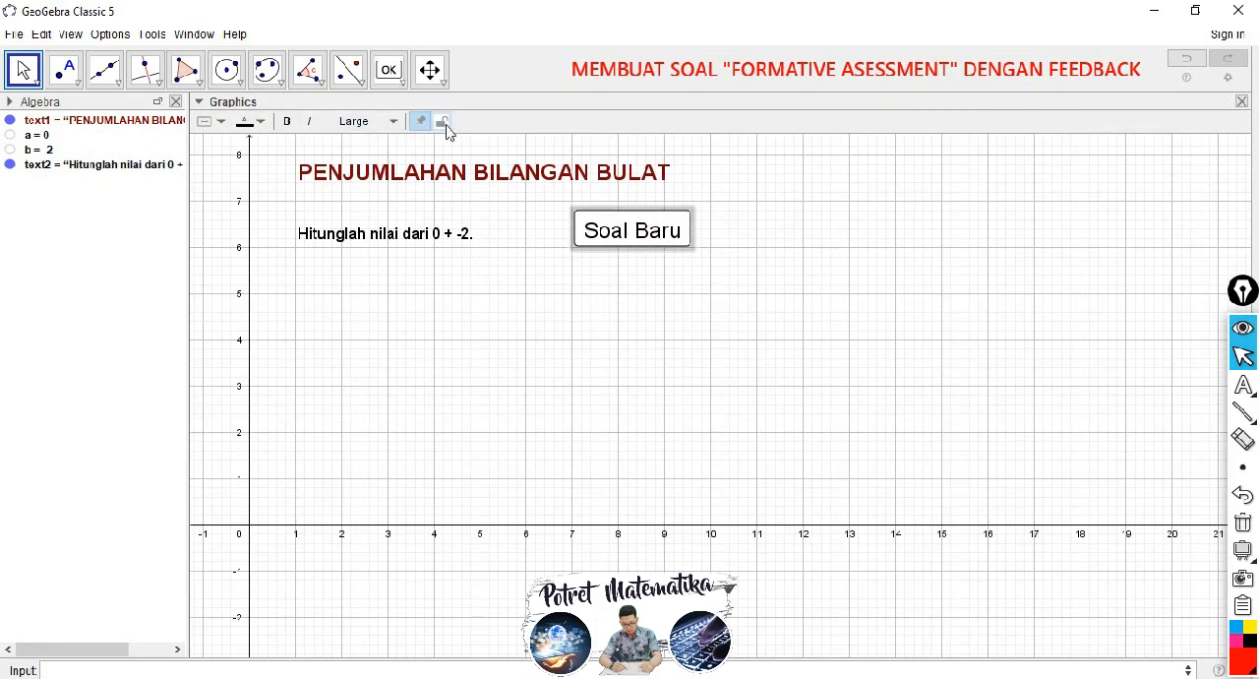
pyautogui.click(602, 230)
pyautogui.moveTo(602, 229)
pyautogui.mouseDown()
pyautogui.moveTo(605, 218)
pyautogui.moveTo(603, 234)
pyautogui.mouseUp()
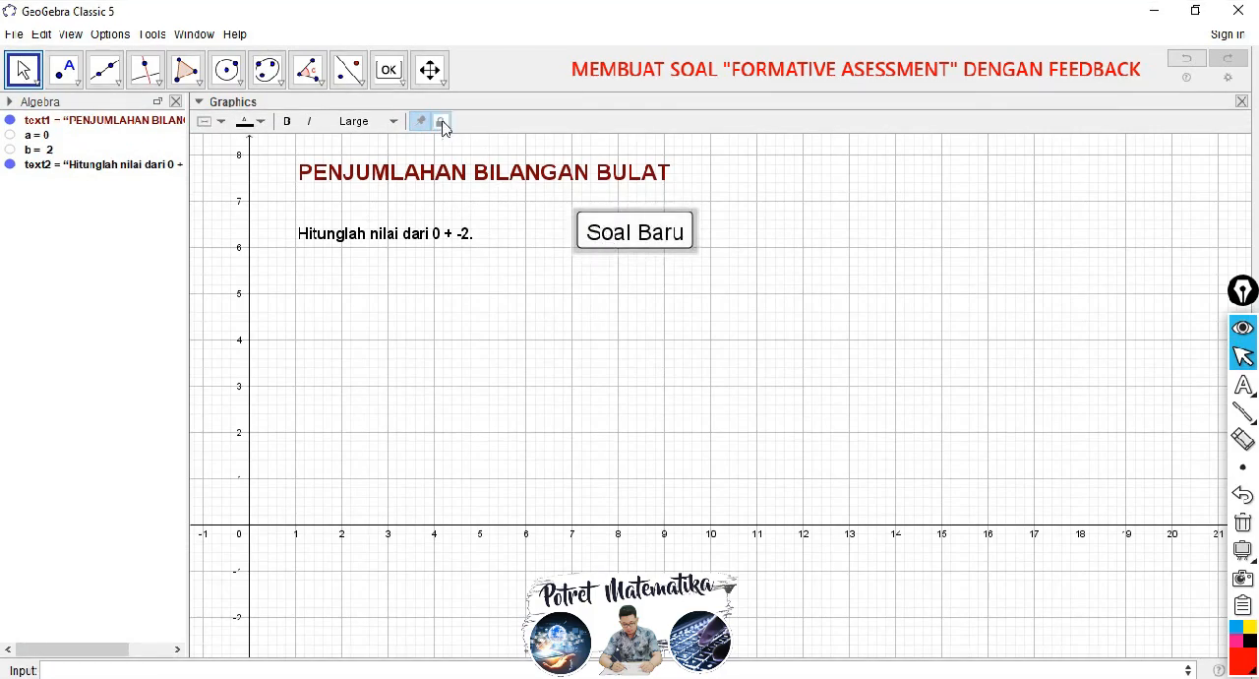
pyautogui.click(606, 240)
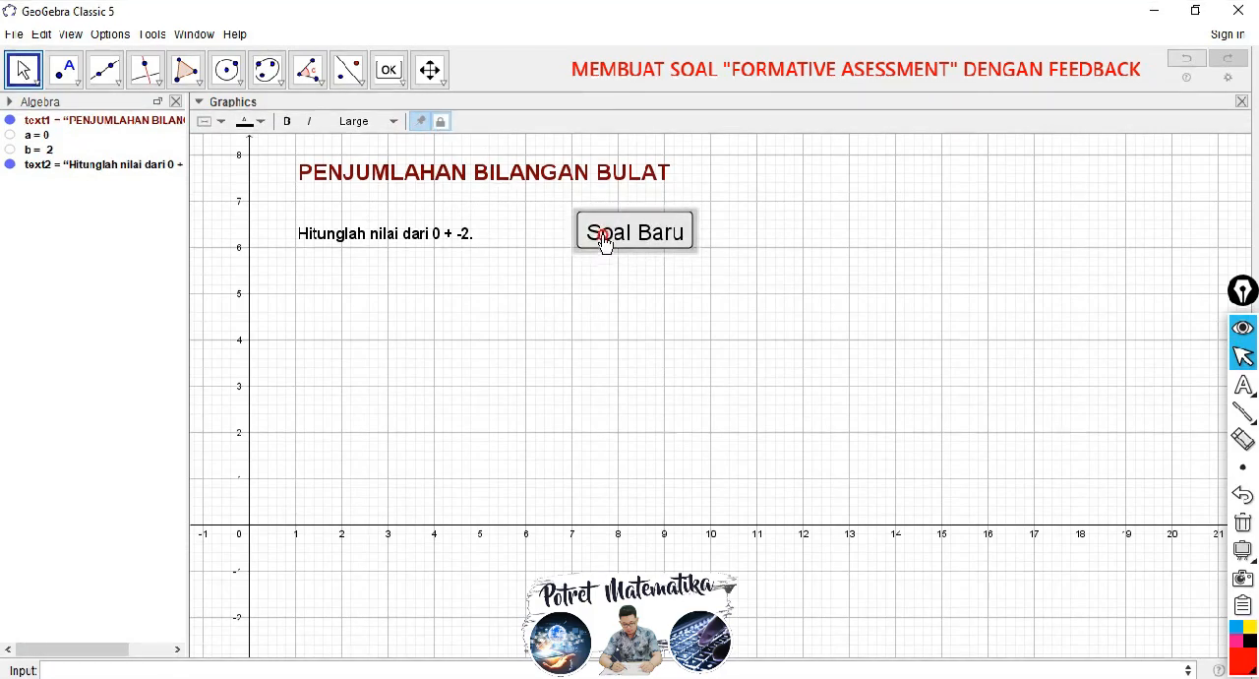
pyautogui.click(441, 122)
pyautogui.click(600, 242)
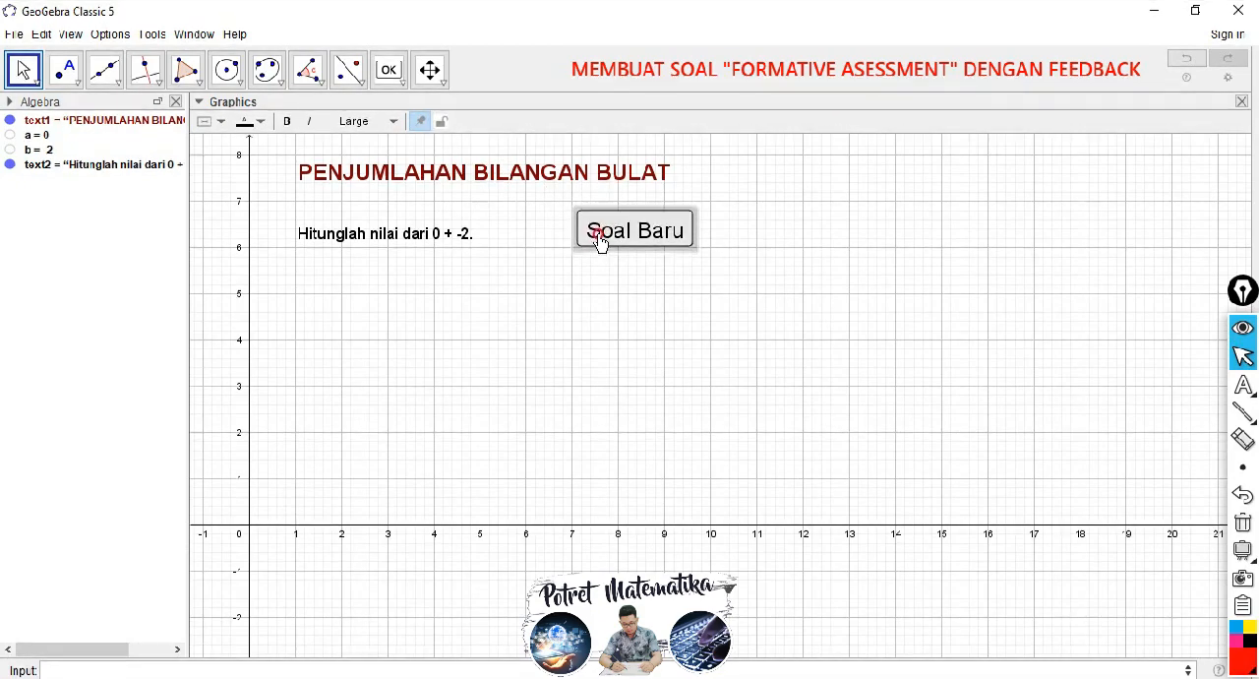
pyautogui.click(574, 210)
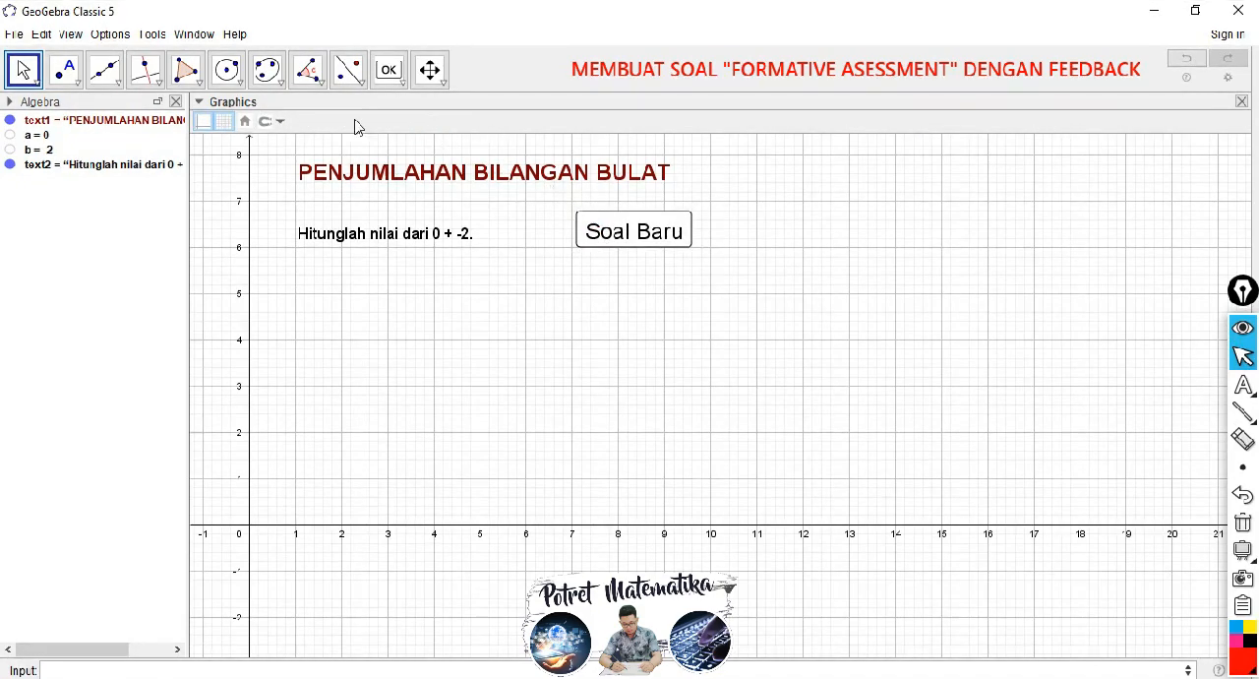
pyautogui.click(590, 236)
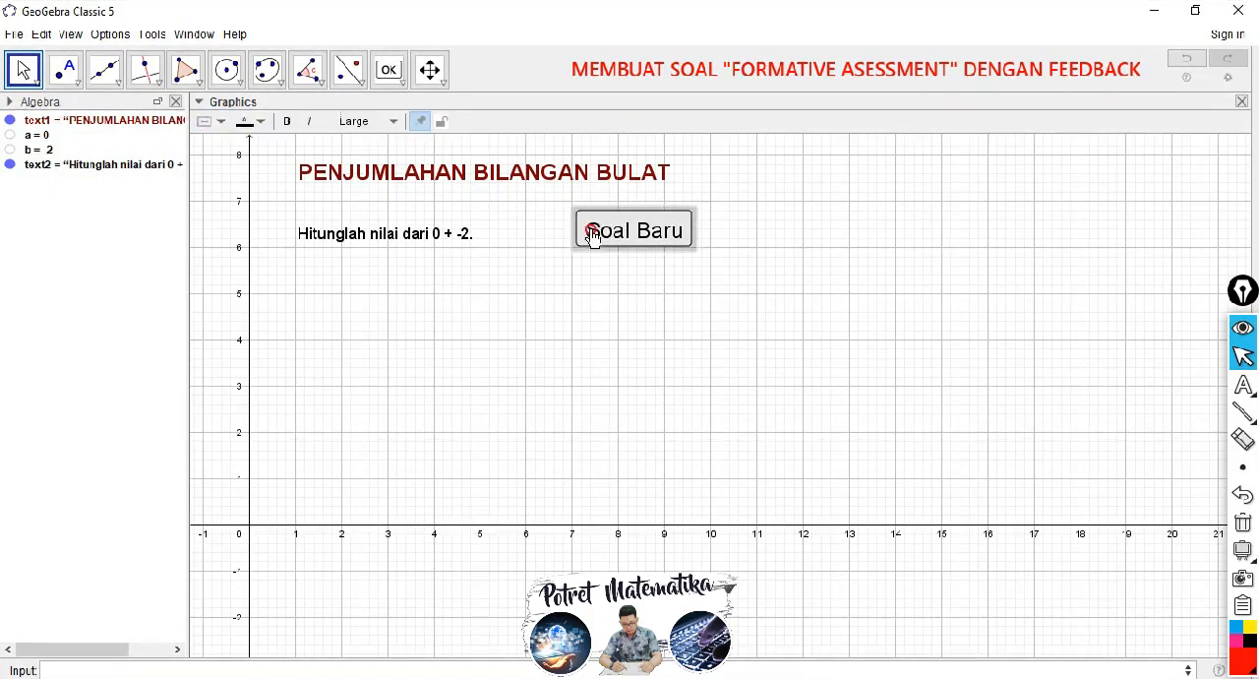
pyautogui.rightClick(589, 232)
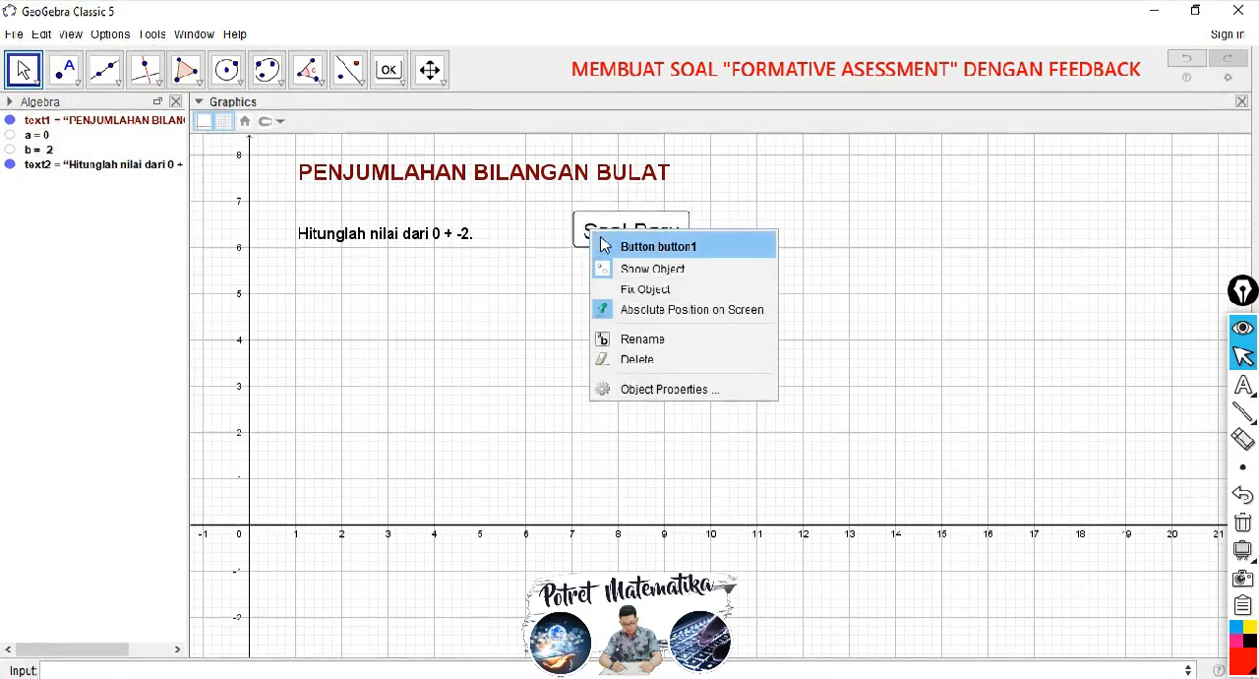
pyautogui.click(633, 291)
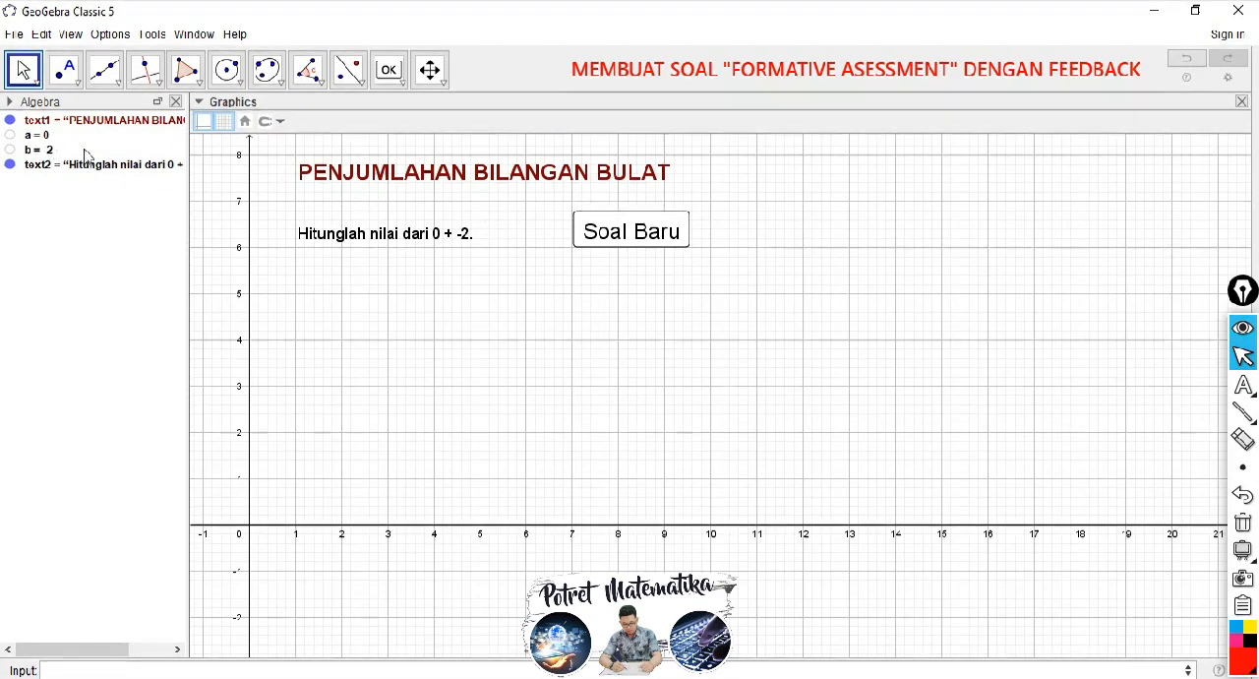
# Step: Add the GeoGebra Script "UpdateConstruction[]" to the "Soal Baru" button's On Click event and close its properties
pyautogui.rightClick(617, 241)
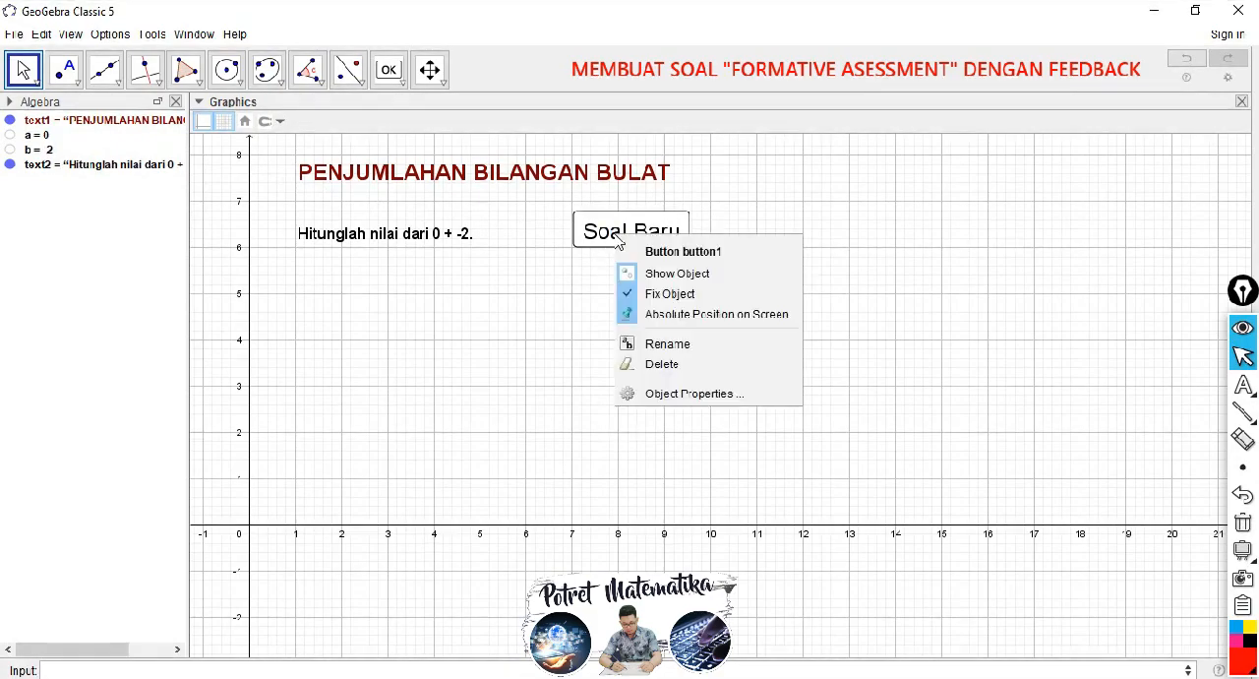
pyautogui.click(664, 395)
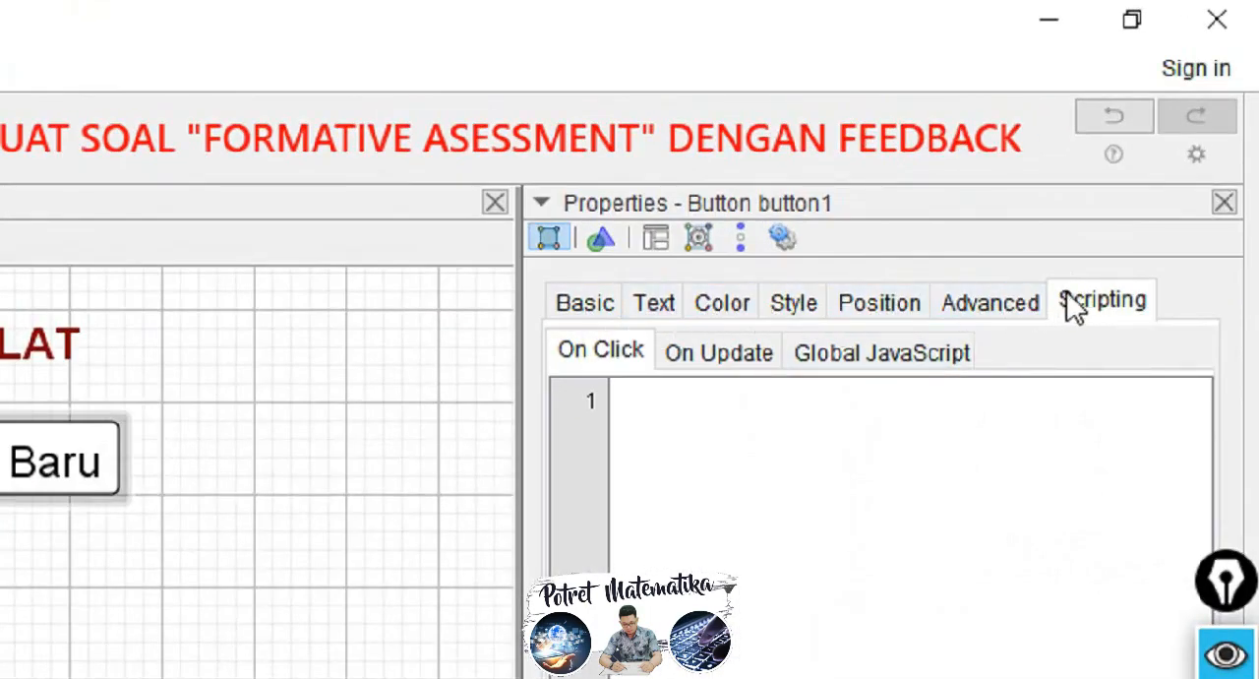
pyautogui.click(1097, 298)
pyautogui.click(614, 353)
pyautogui.click(624, 397)
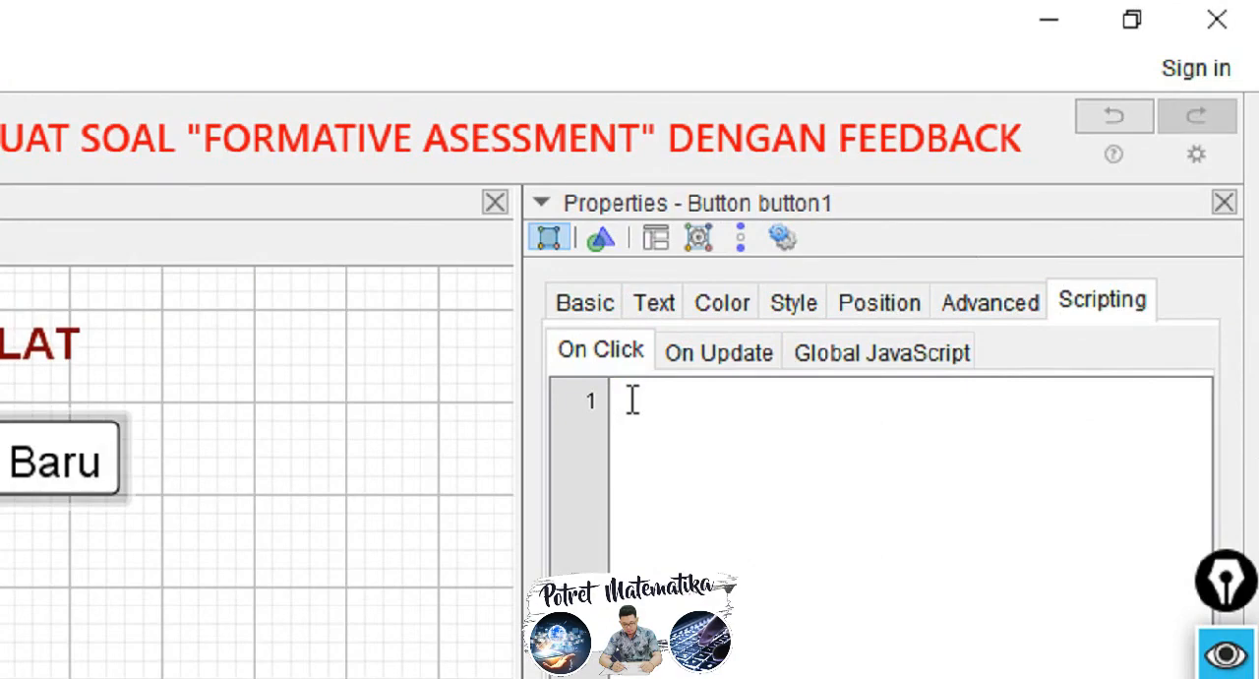
pyautogui.write('y')
pyautogui.write('p')
pyautogui.write('date')
pyautogui.write('C')
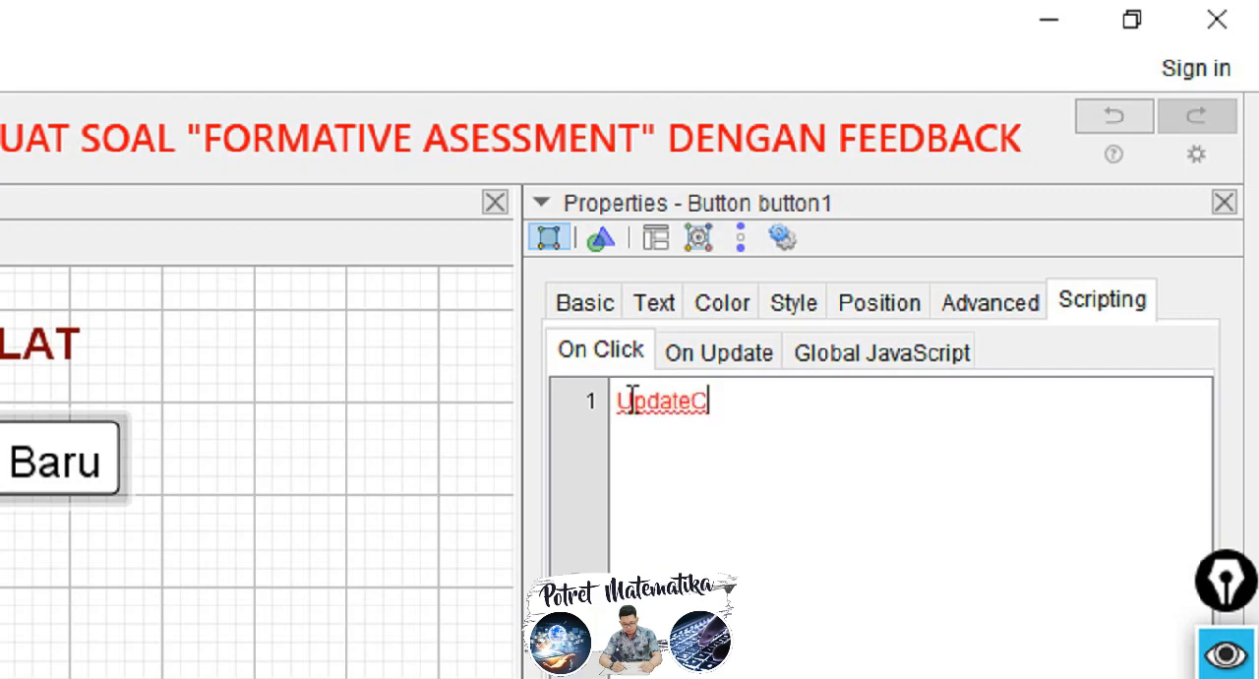
pyautogui.write('onst')
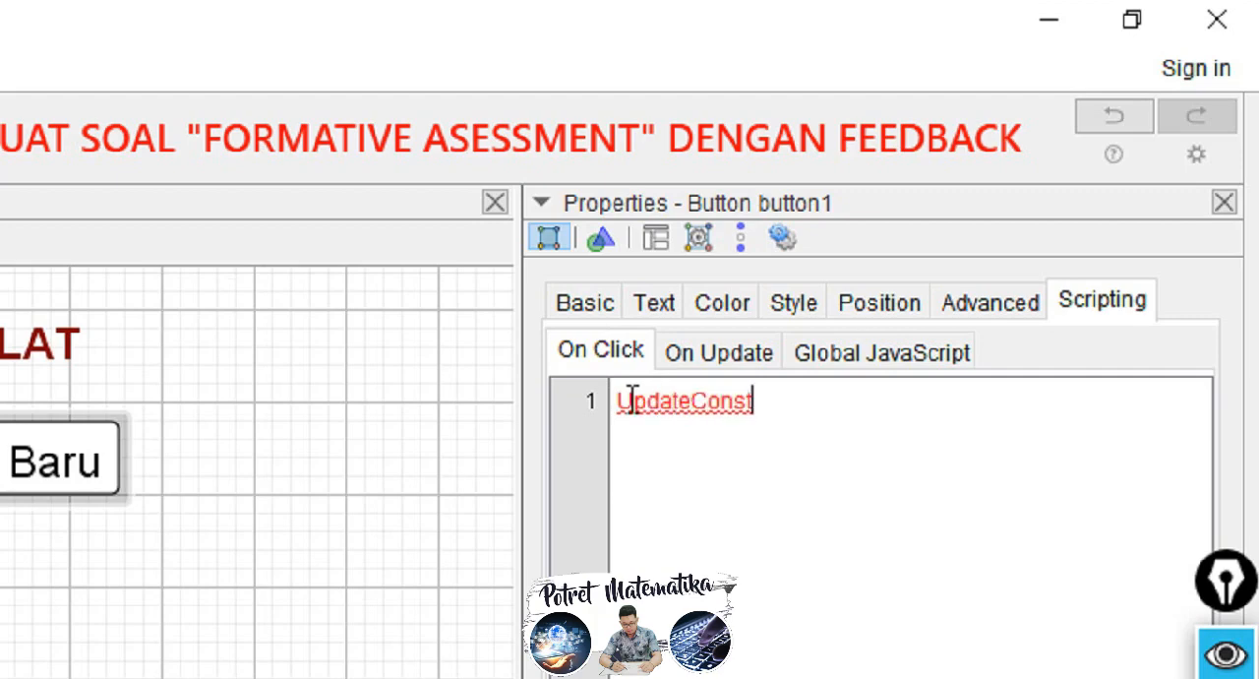
pyautogui.write('ruction')
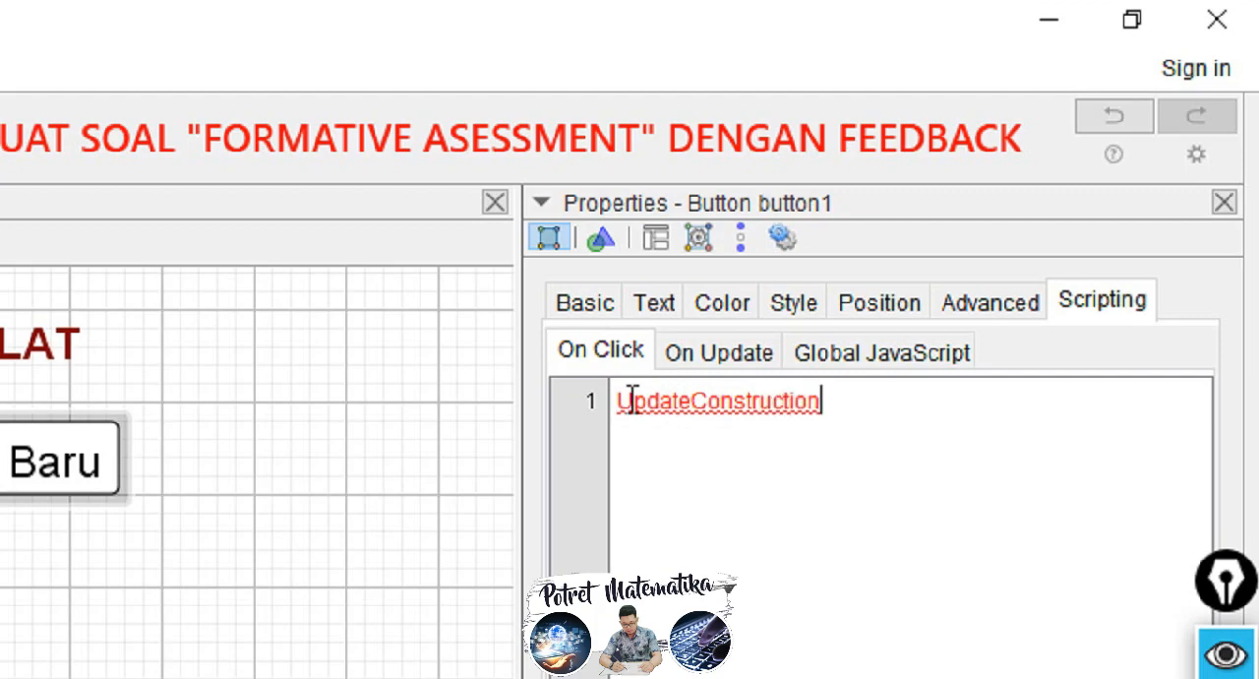
pyautogui.write('[')
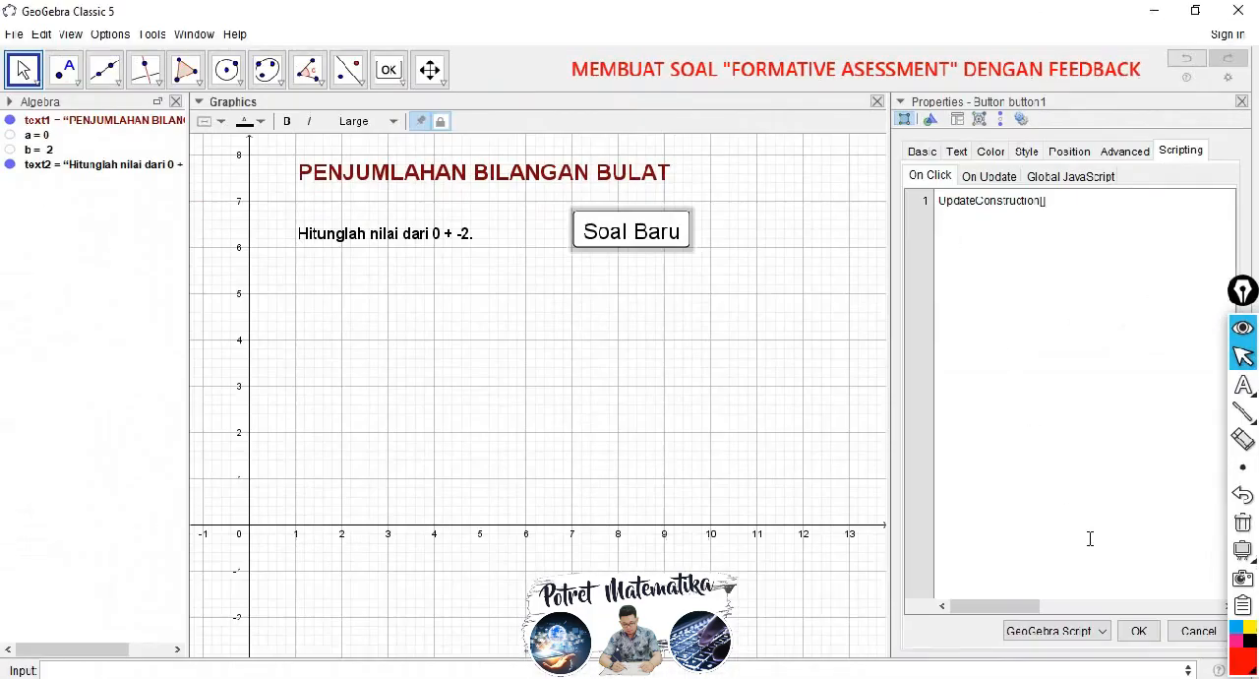
pyautogui.click(1140, 636)
pyautogui.click(1241, 102)
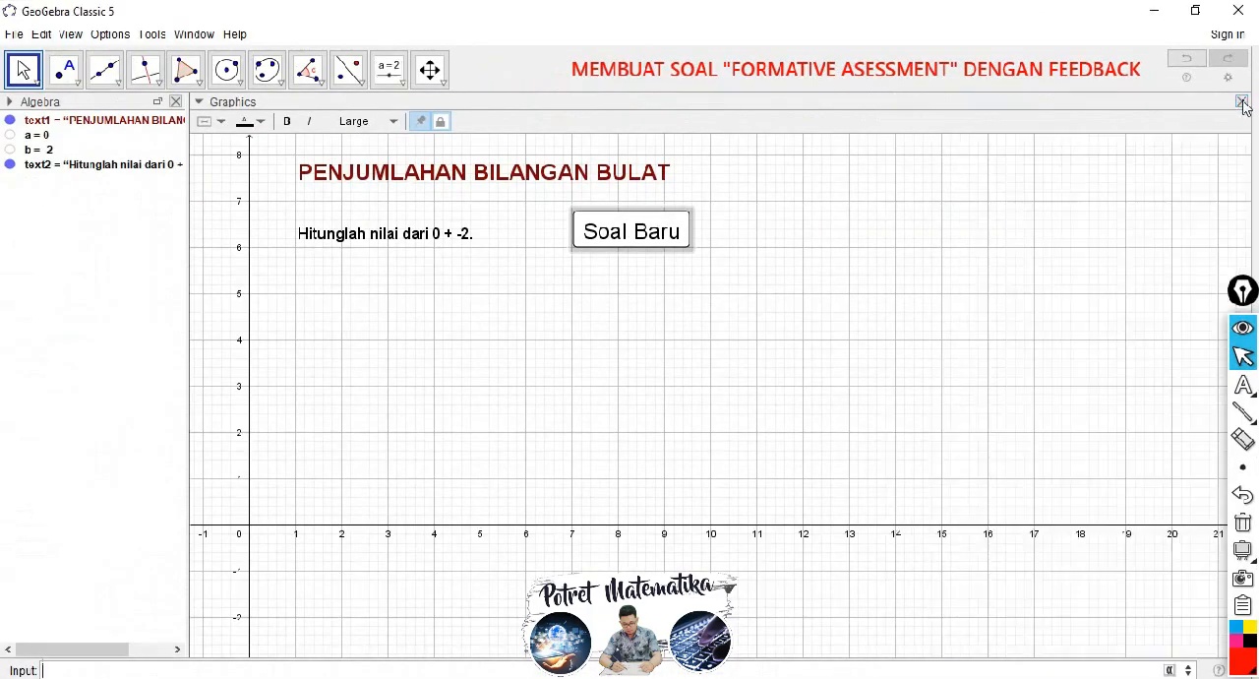
pyautogui.click(834, 269)
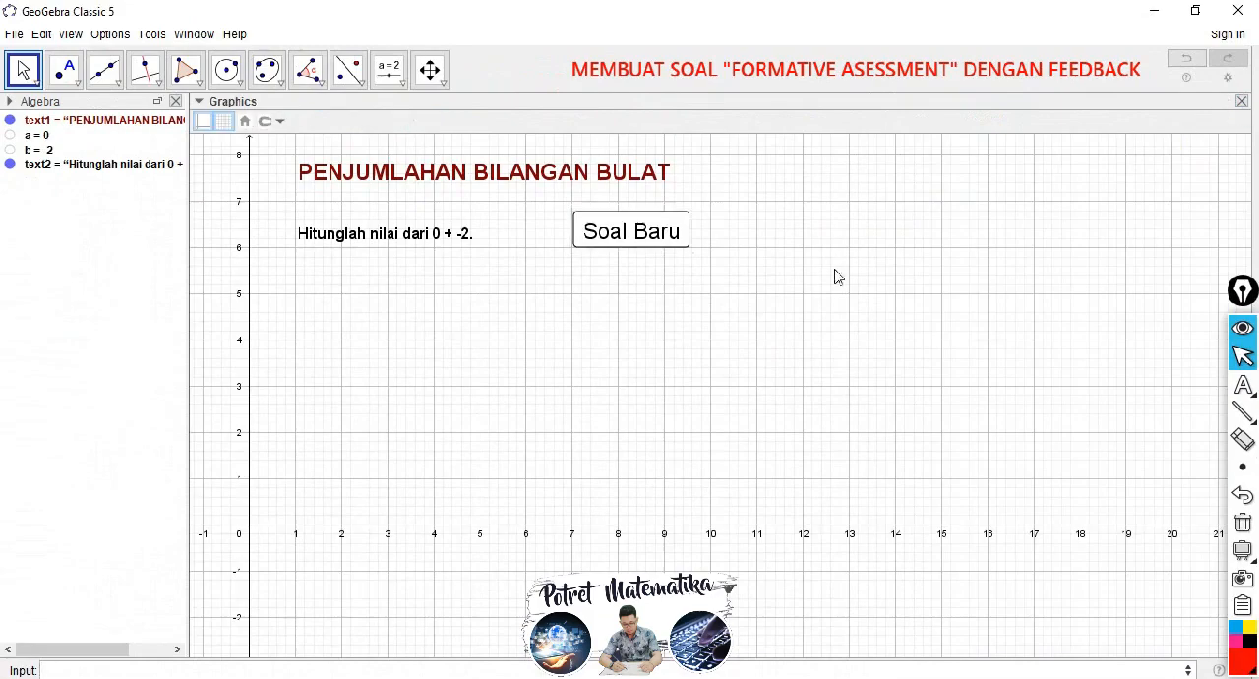
# Step: Test the "Soal Baru" button repeatedly to check that it generates new random numbers in the question
pyautogui.click(632, 236)
pyautogui.click(629, 234)
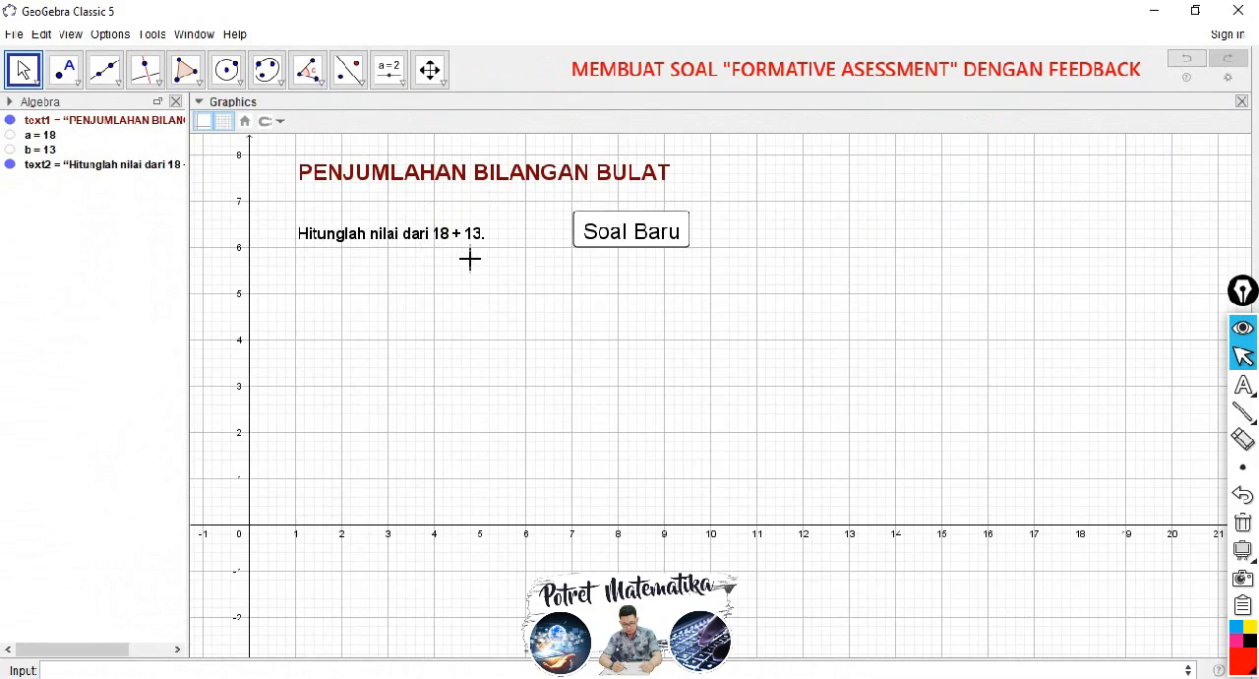
pyautogui.click(632, 233)
pyautogui.click(610, 233)
pyautogui.click(614, 234)
pyautogui.click(610, 230)
pyautogui.click(612, 236)
pyautogui.click(612, 236)
pyautogui.click(612, 236)
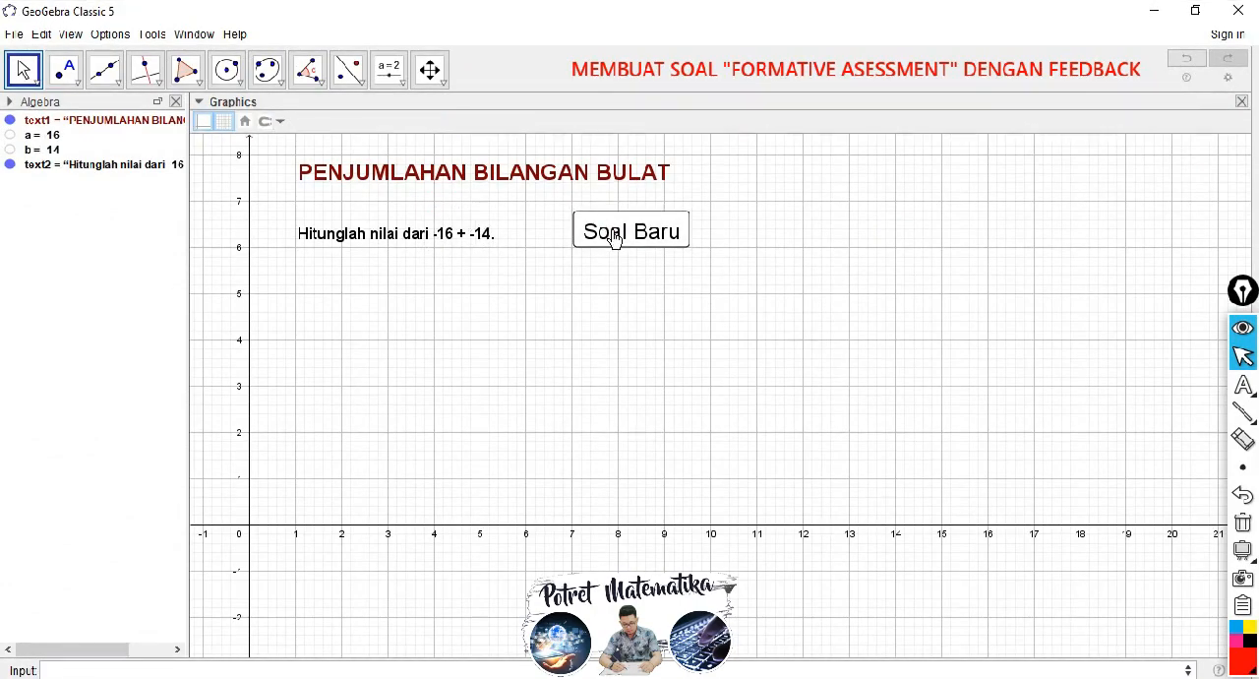
pyautogui.click(612, 234)
pyautogui.click(611, 232)
pyautogui.click(613, 234)
pyautogui.click(624, 239)
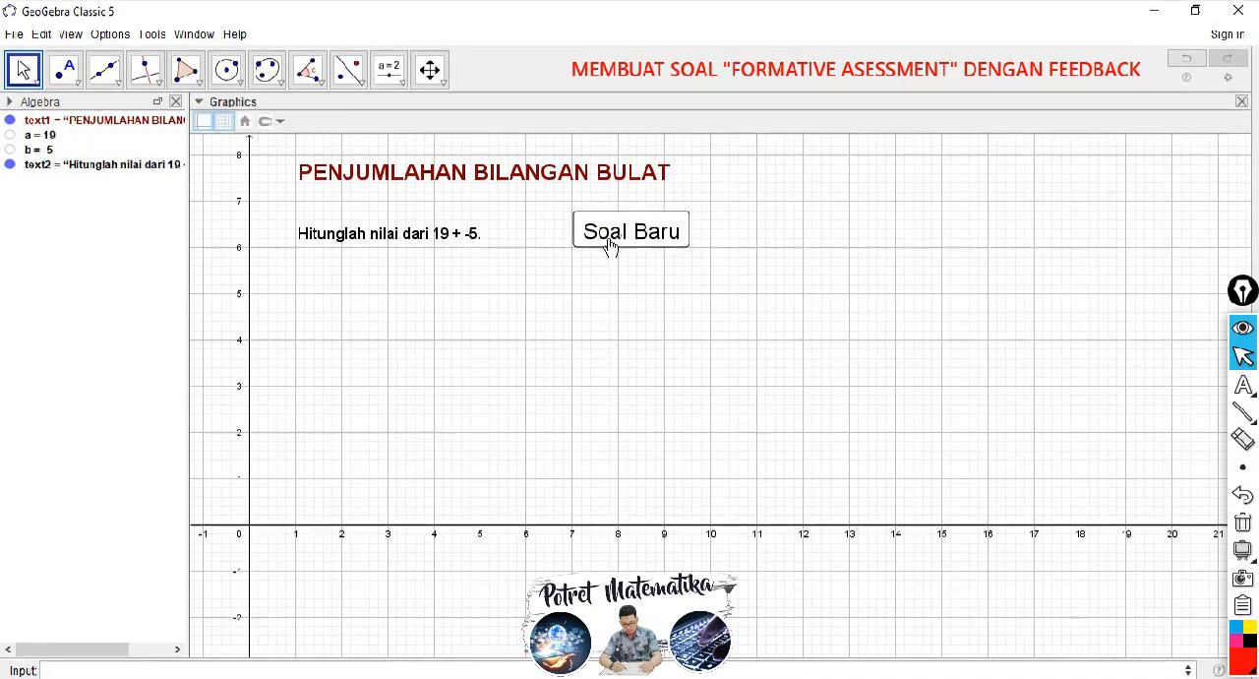
pyautogui.click(626, 243)
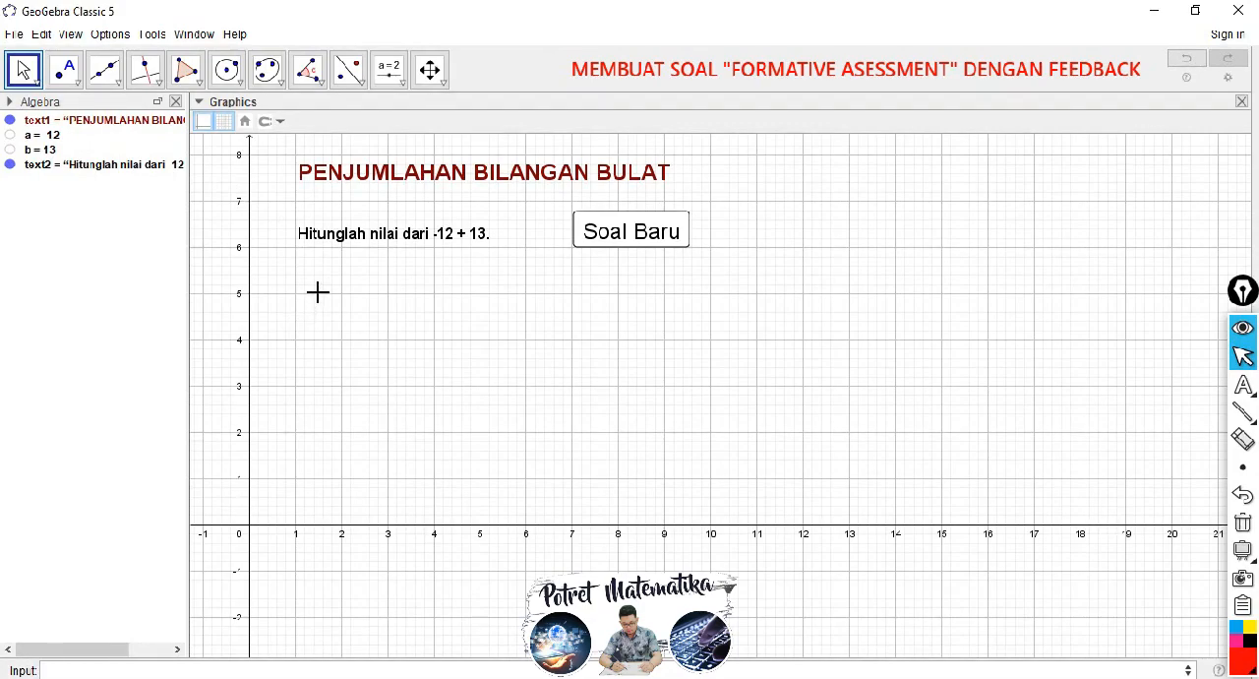
# Step: Collapse the graphics style bar and start a Number slider named c just below the "Soal Baru" button, near (7.3, 5.2)
pyautogui.click(198, 105)
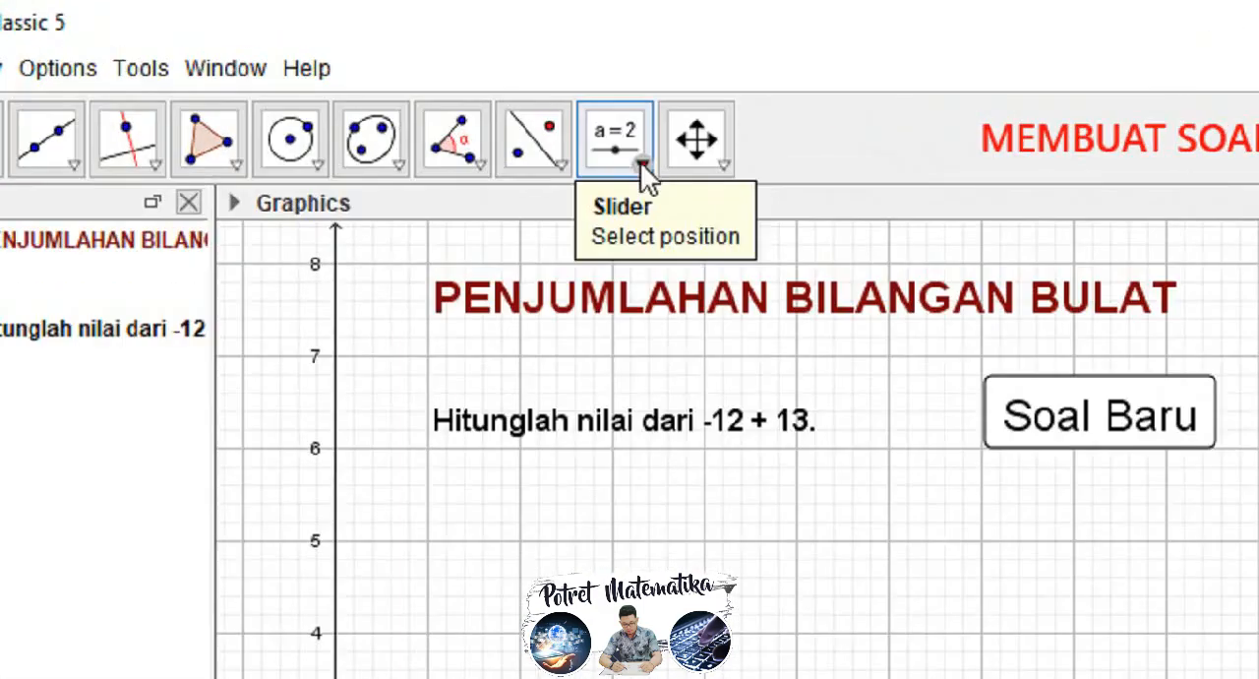
pyautogui.click(403, 81)
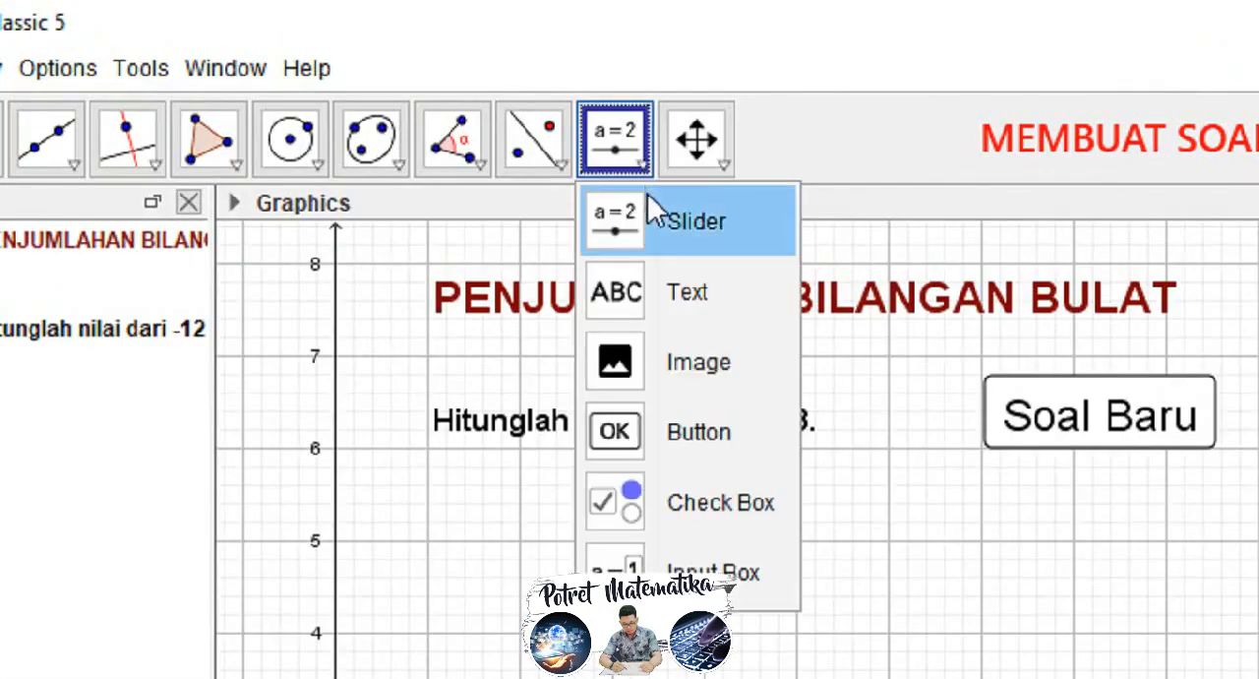
pyautogui.click(695, 219)
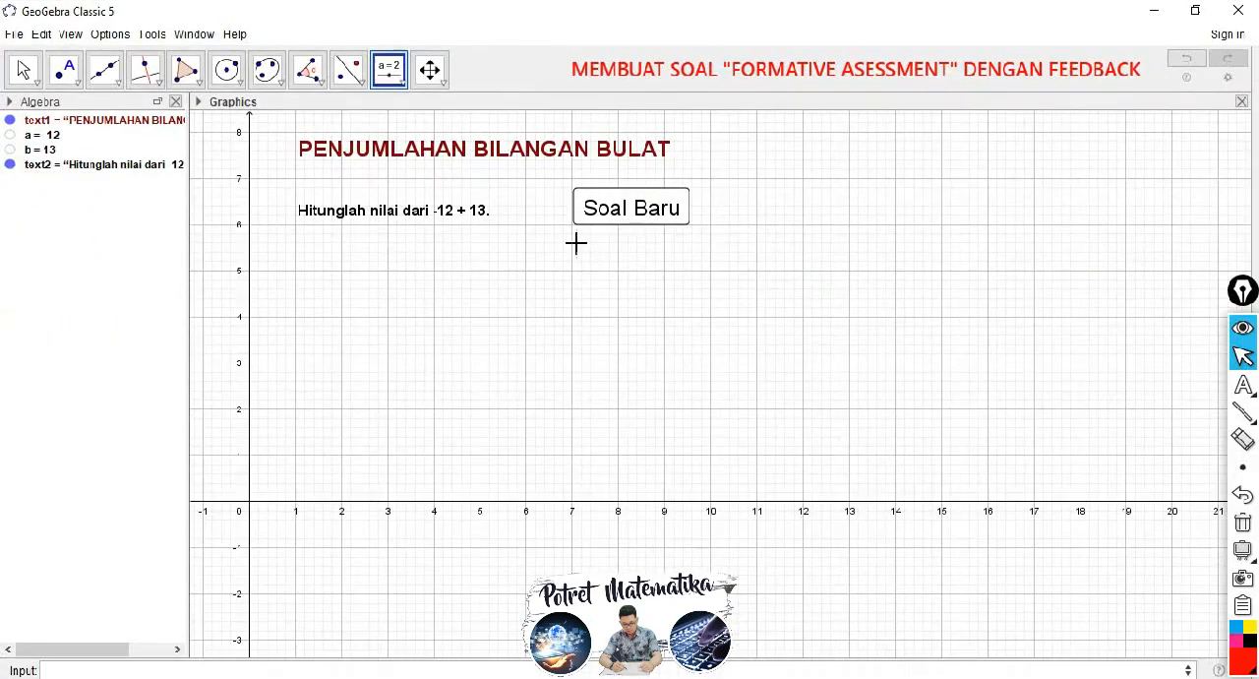
pyautogui.click(586, 261)
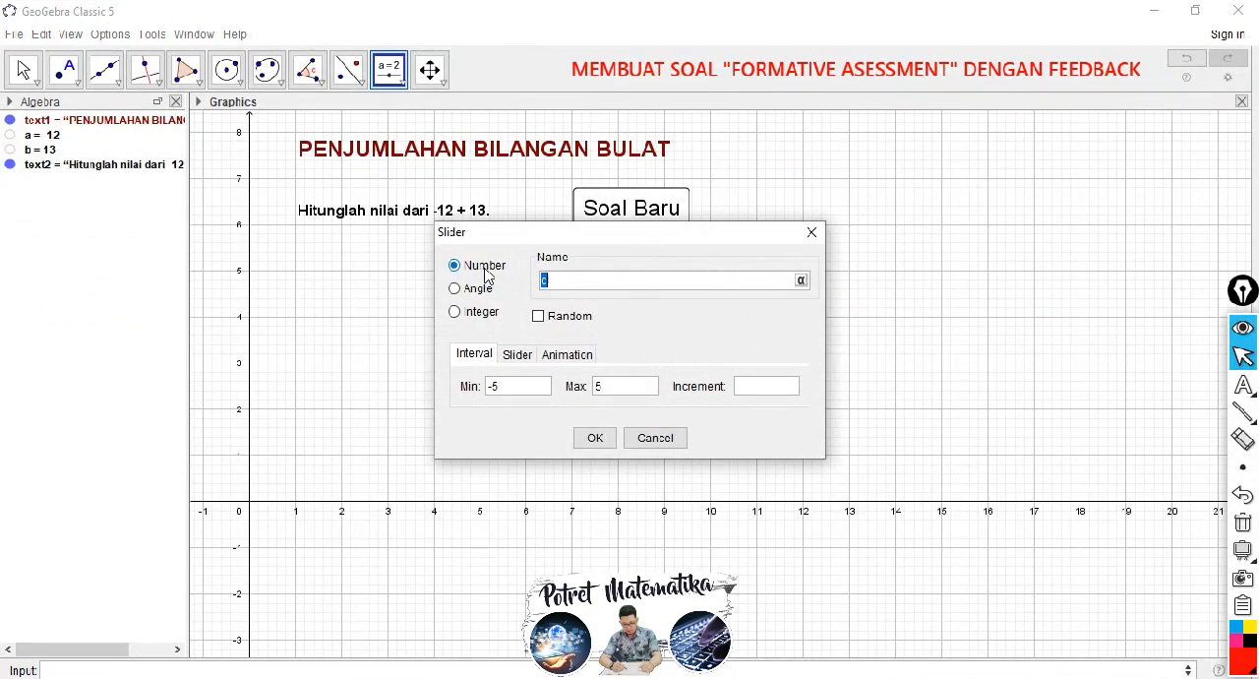
pyautogui.click(504, 386)
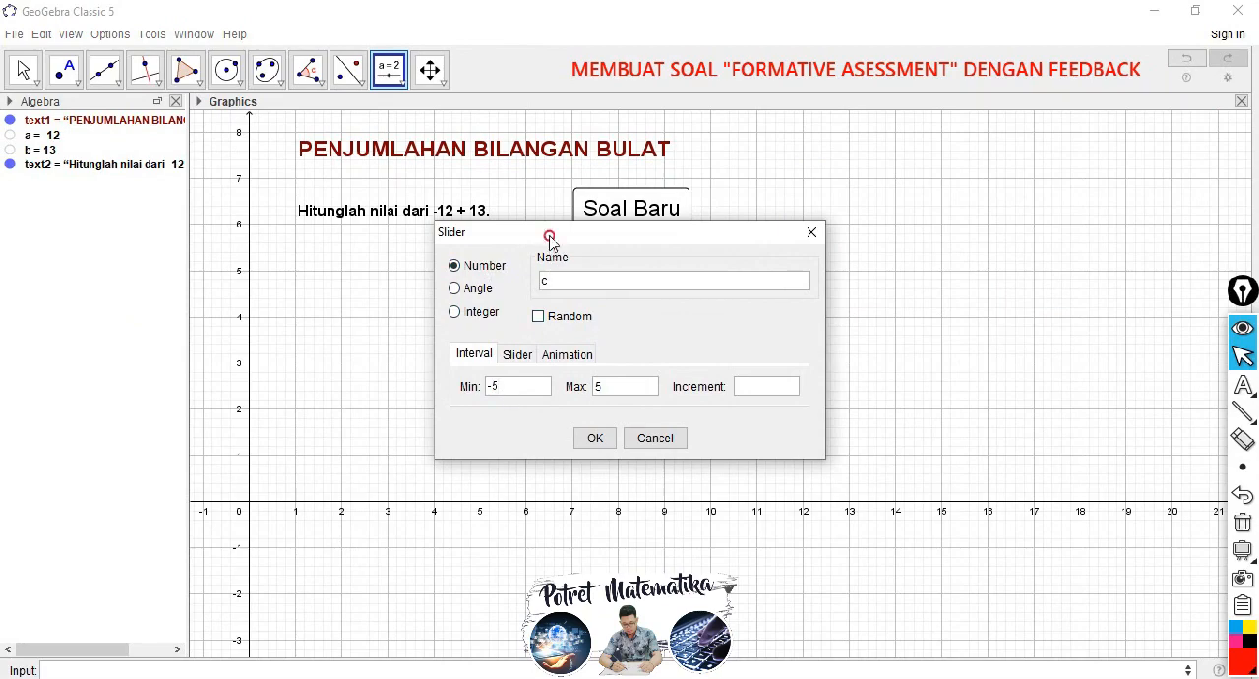
pyautogui.moveTo(548, 236); pyautogui.dragTo(599, 280)
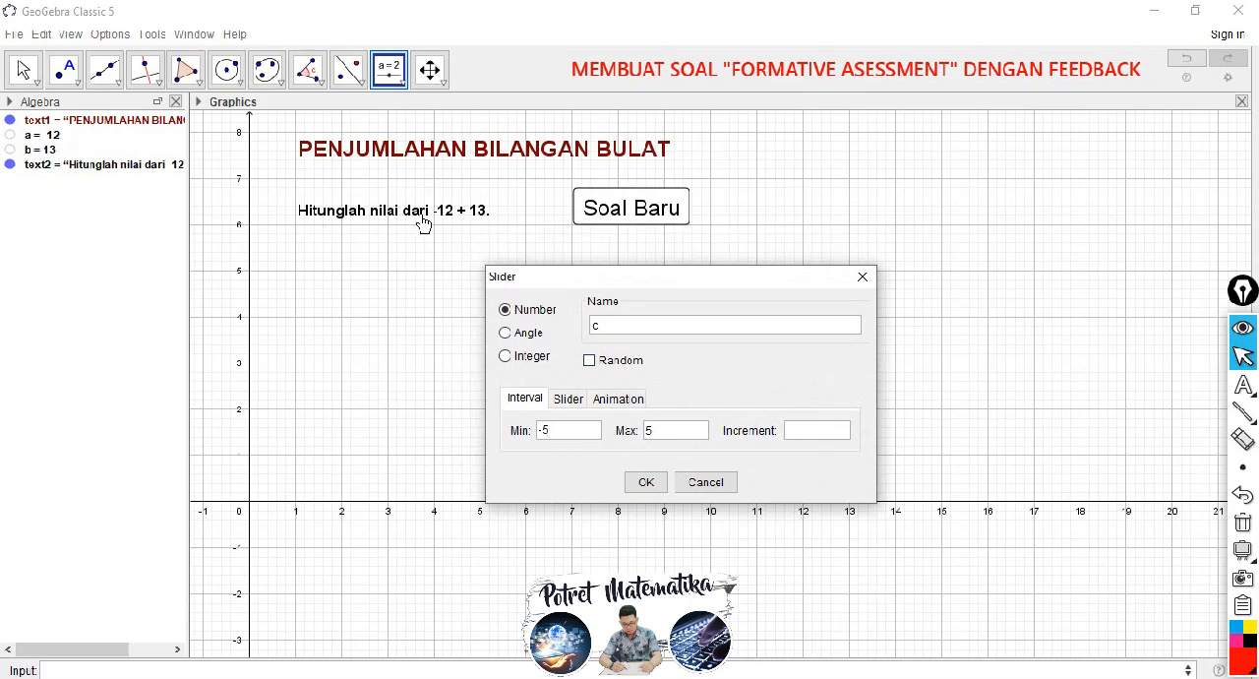
# Step: Create slider c with minimum -40, maximum 40 and increment 1, and move it to -21
pyautogui.click(563, 438)
pyautogui.press('BackSpace')
pyautogui.write('20')
pyautogui.press('BackSpace')
pyautogui.press('BackSpace')
pyautogui.write('40')
pyautogui.click(661, 439)
pyautogui.press('BackSpace')
pyautogui.click(659, 430)
pyautogui.click(647, 486)
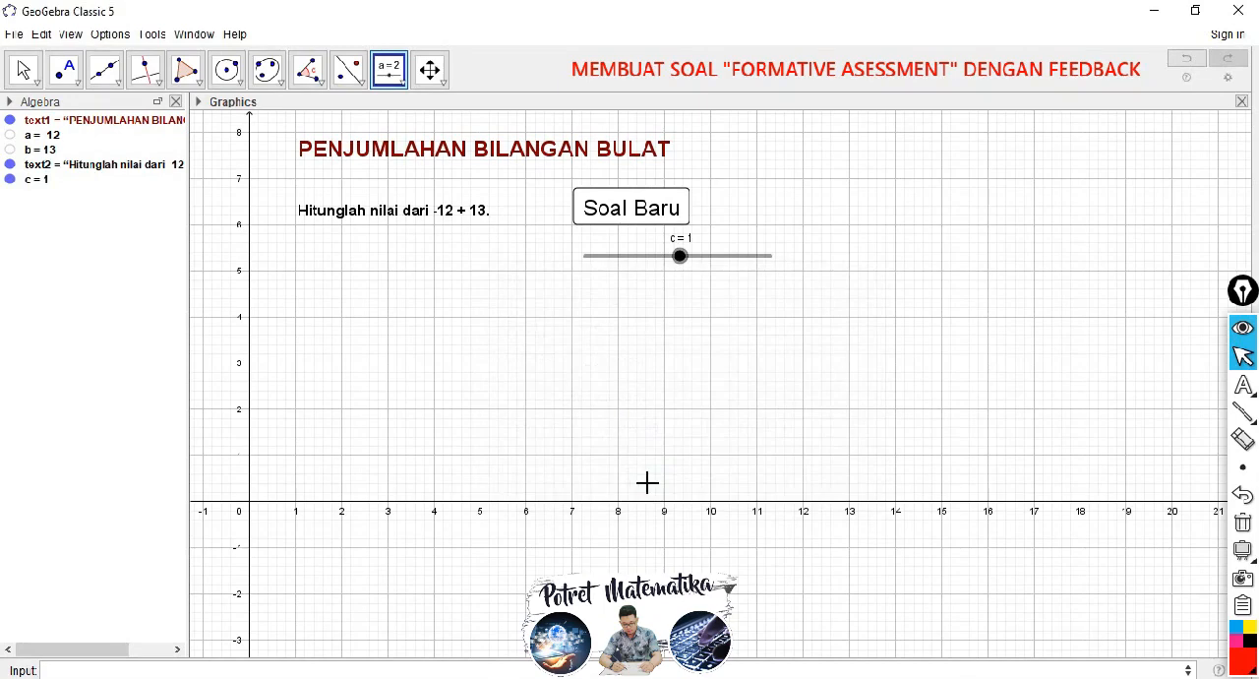
pyautogui.click(22, 69)
pyautogui.moveTo(679, 256); pyautogui.dragTo(629, 263)
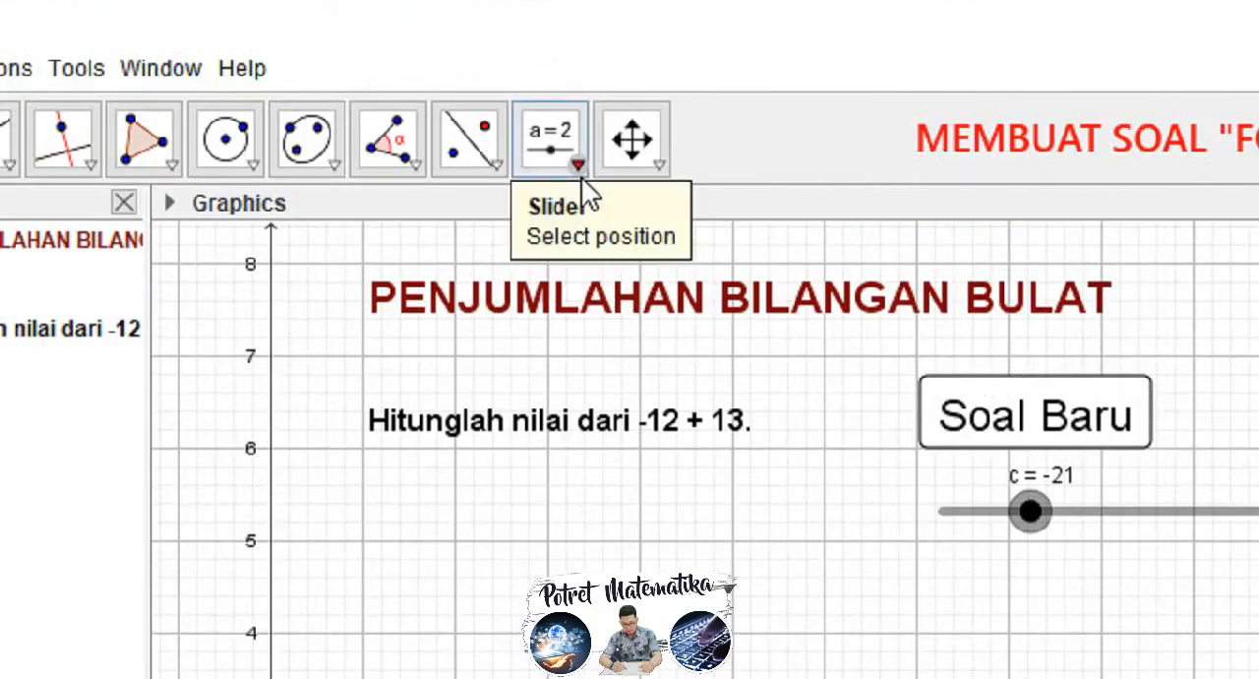
# Step: Insert an input box captioned "Jawaban :" linked to slider c, below the question text near (1, 4.8)
pyautogui.click(388, 68)
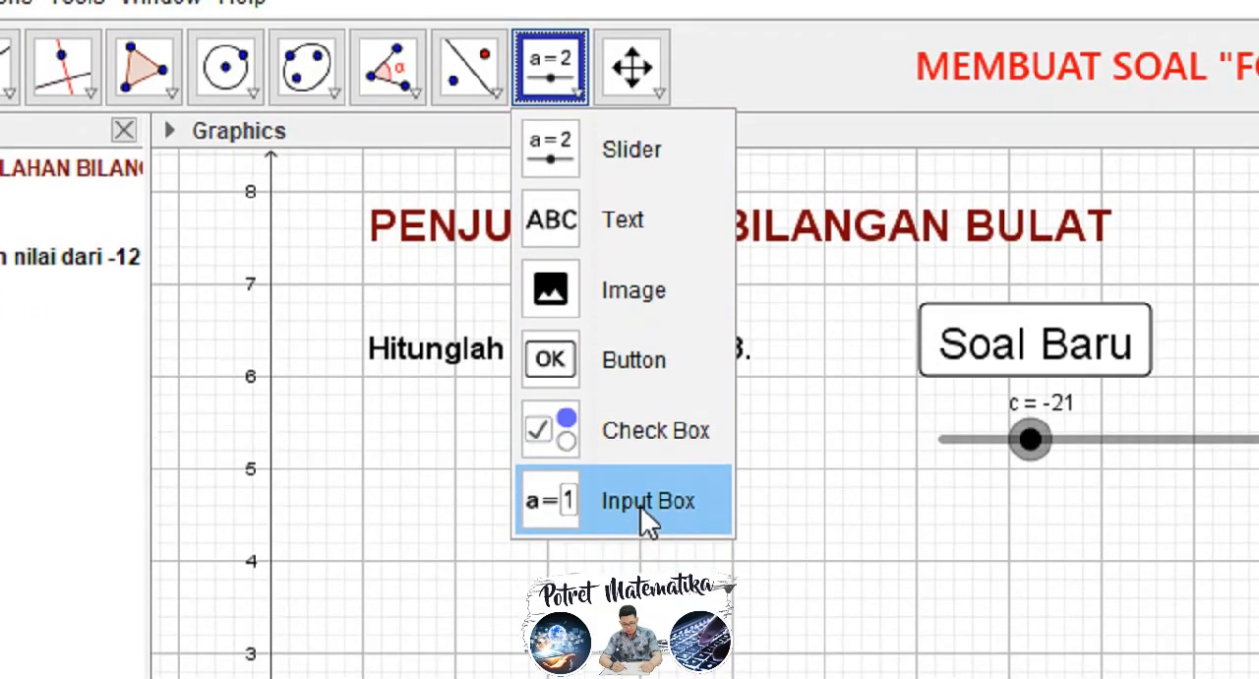
pyautogui.click(640, 505)
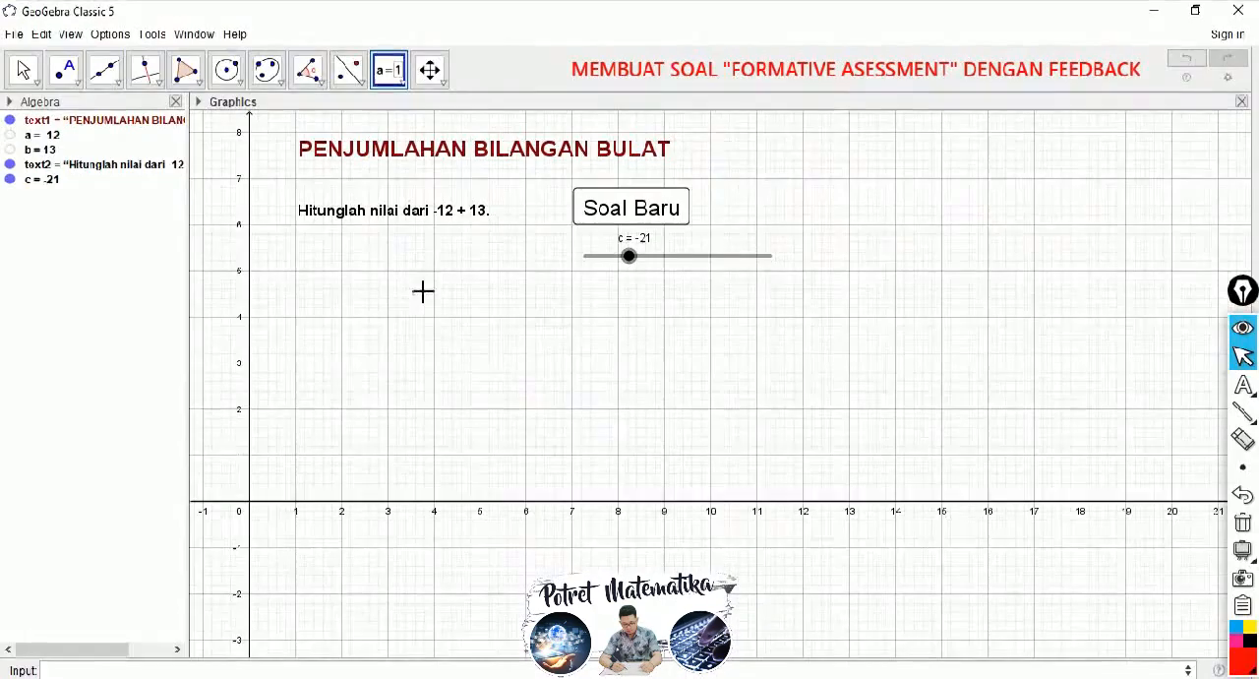
pyautogui.click(300, 281)
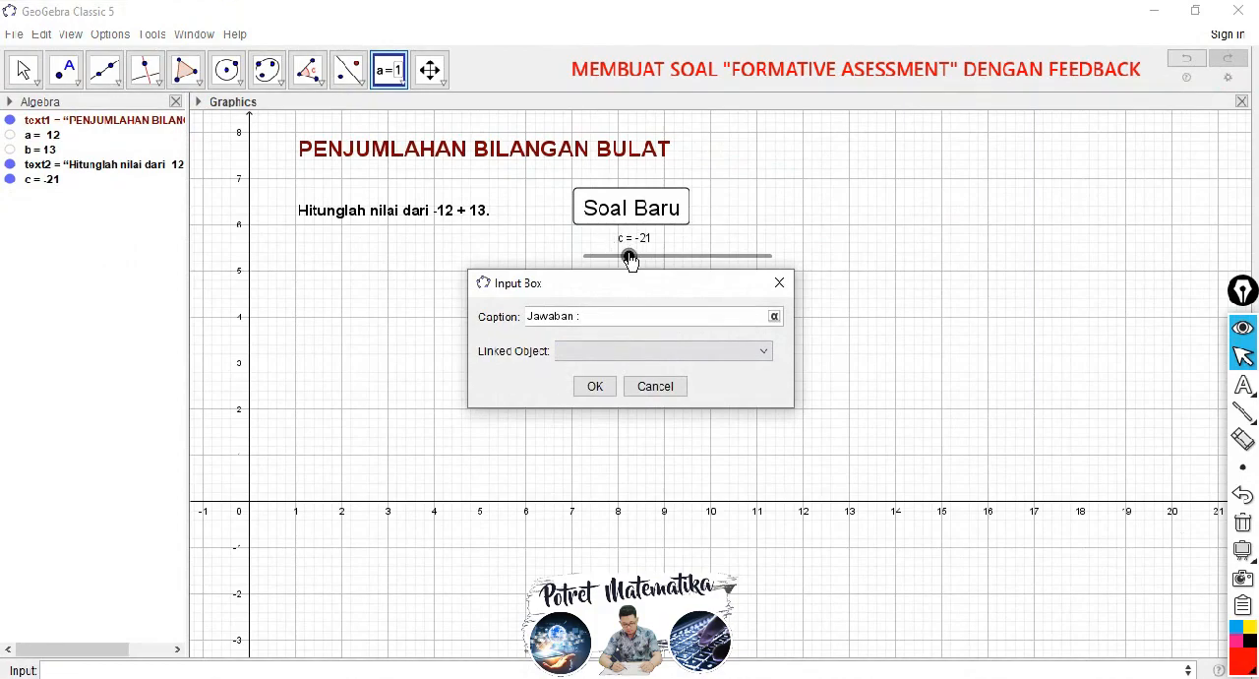
pyautogui.click(759, 350)
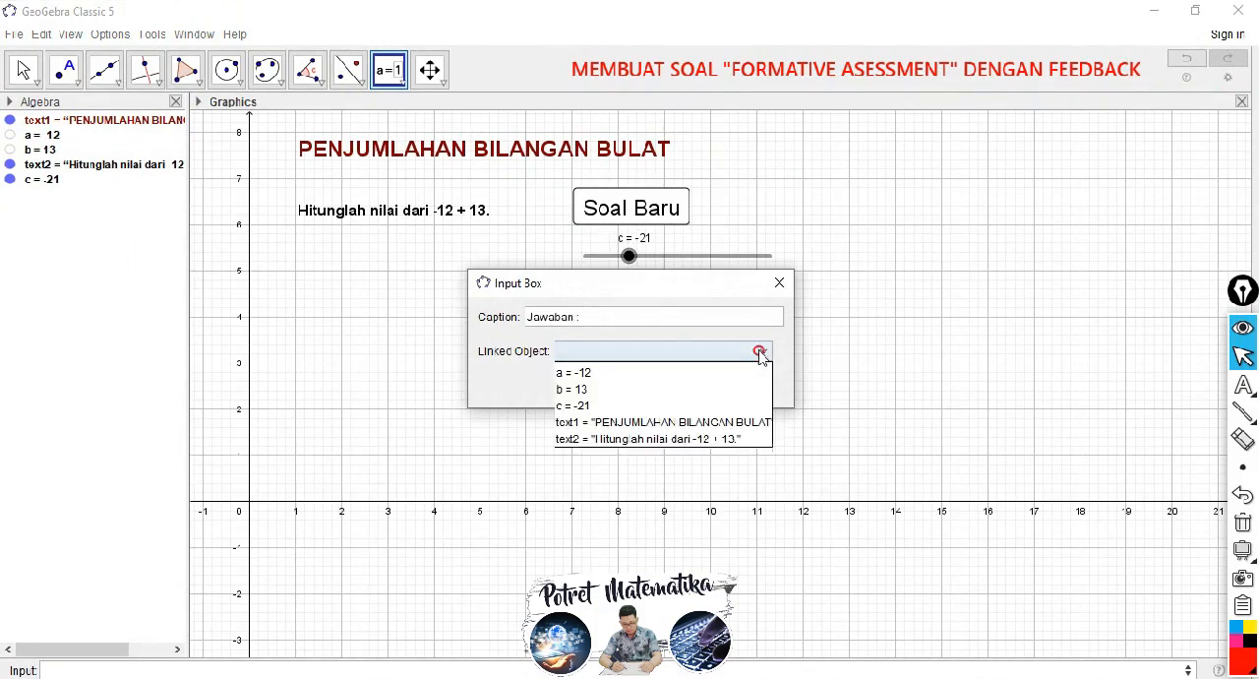
pyautogui.click(581, 406)
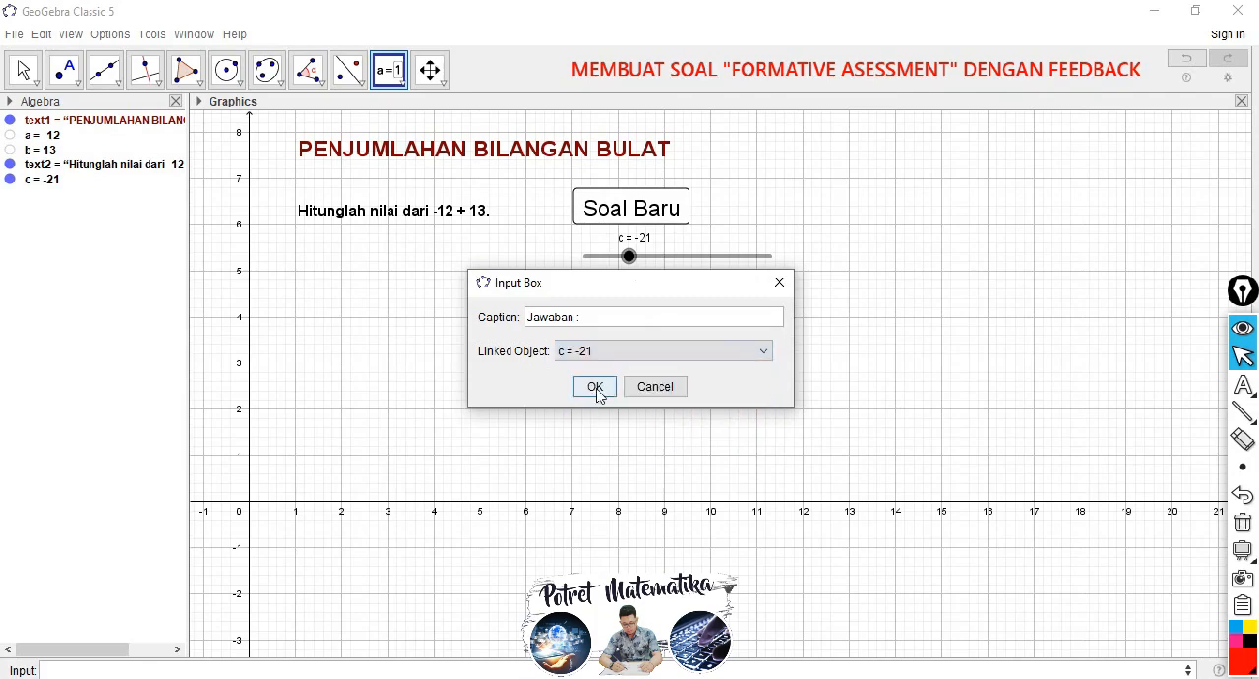
pyautogui.click(595, 388)
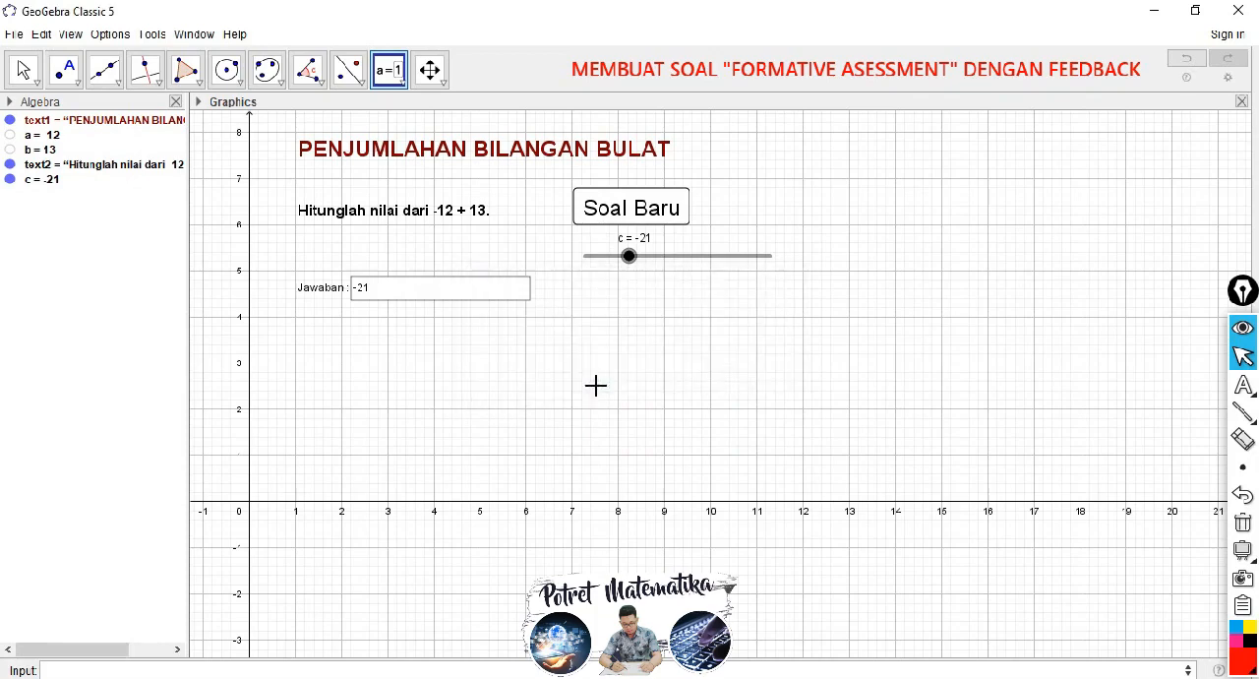
# Step: Set the "Jawaban :" input box's length to 4 and its horizontal alignment to Center
pyautogui.click(24, 68)
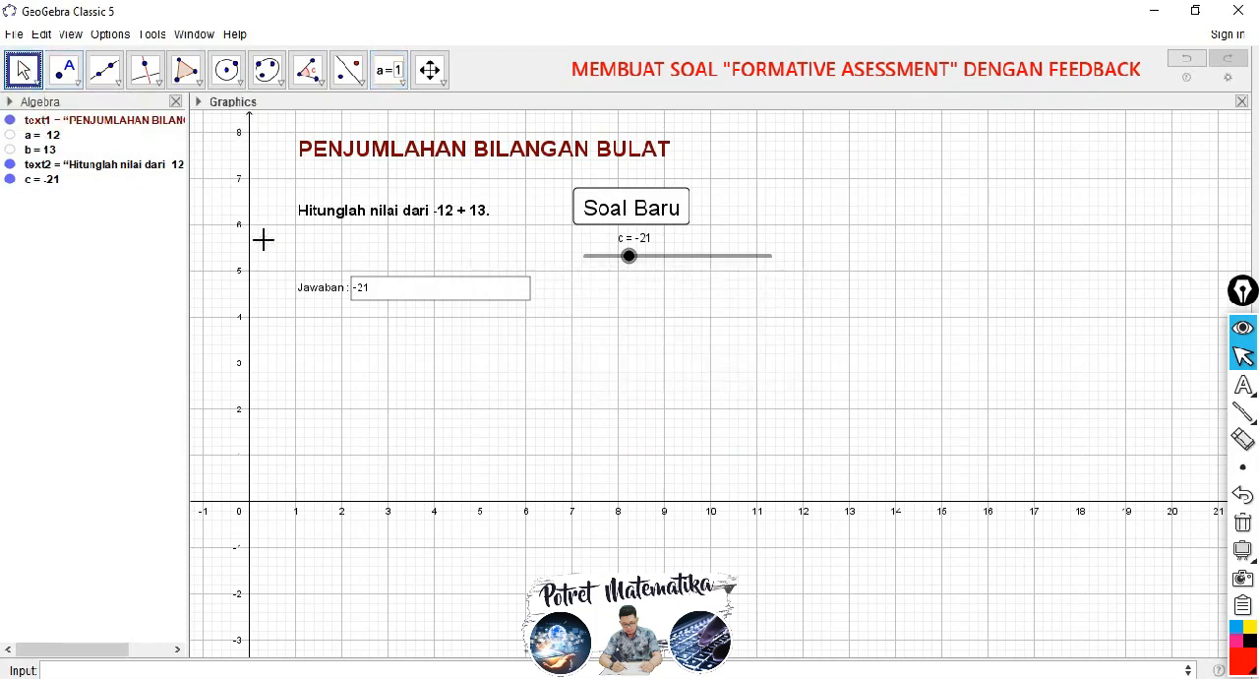
pyautogui.click(316, 292)
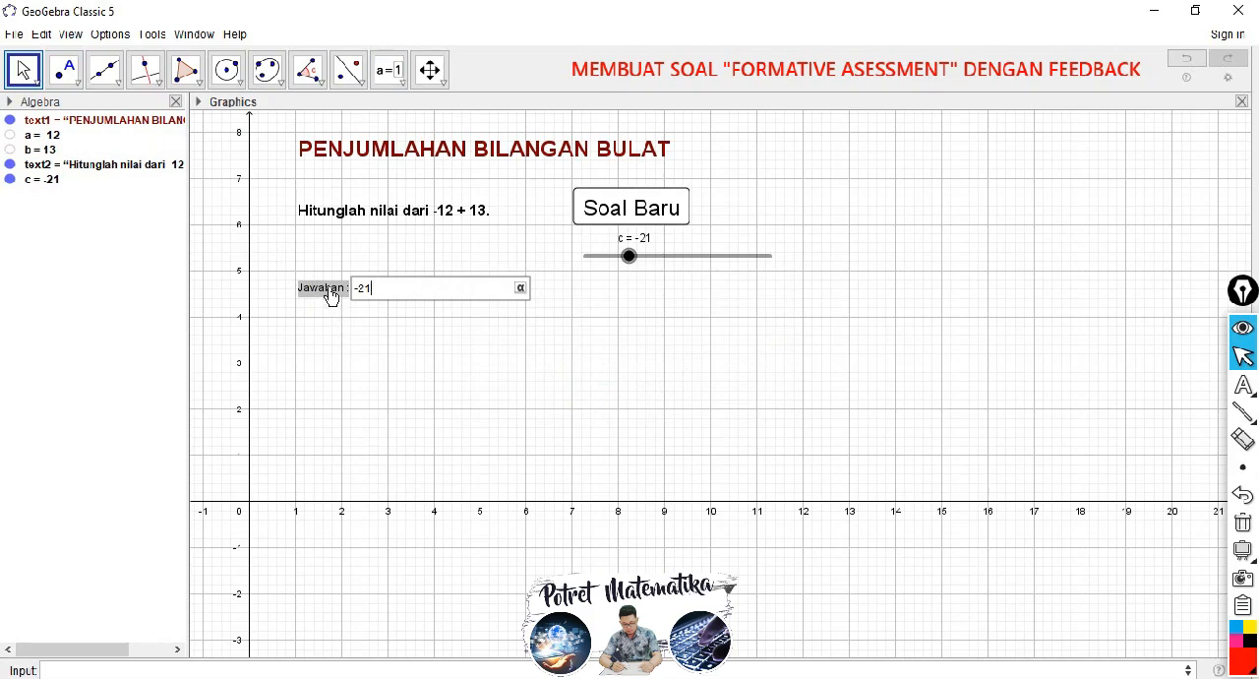
pyautogui.rightClick(331, 298)
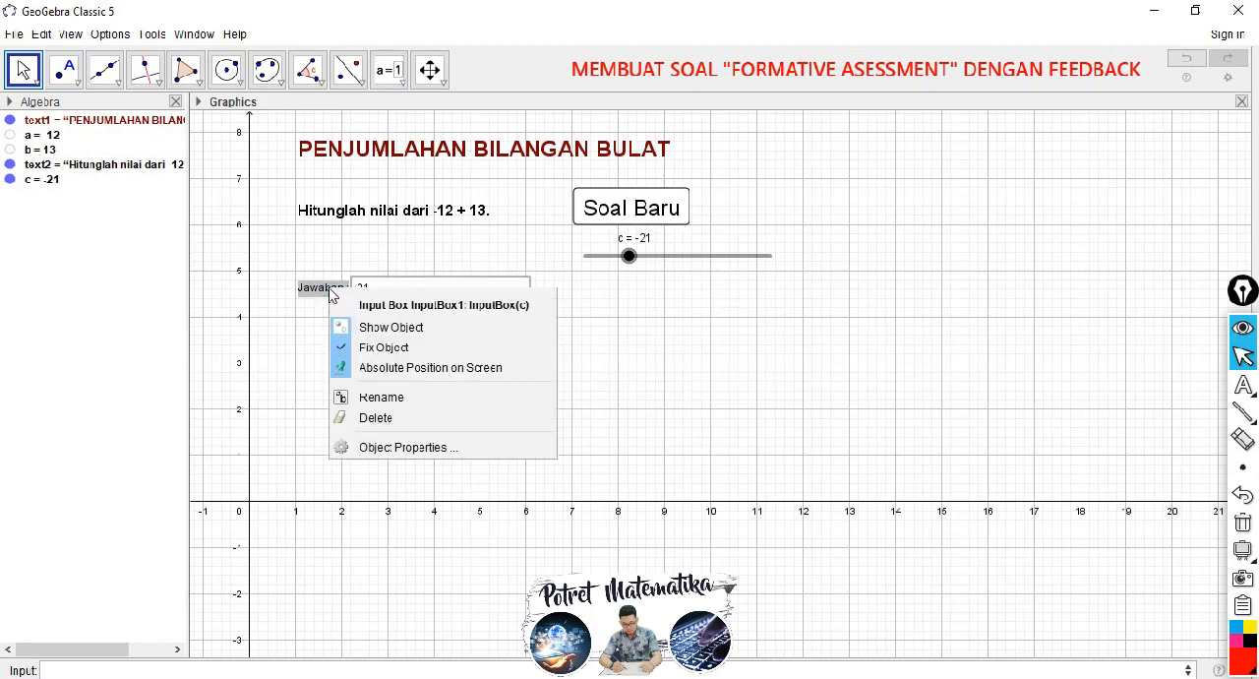
pyautogui.click(395, 448)
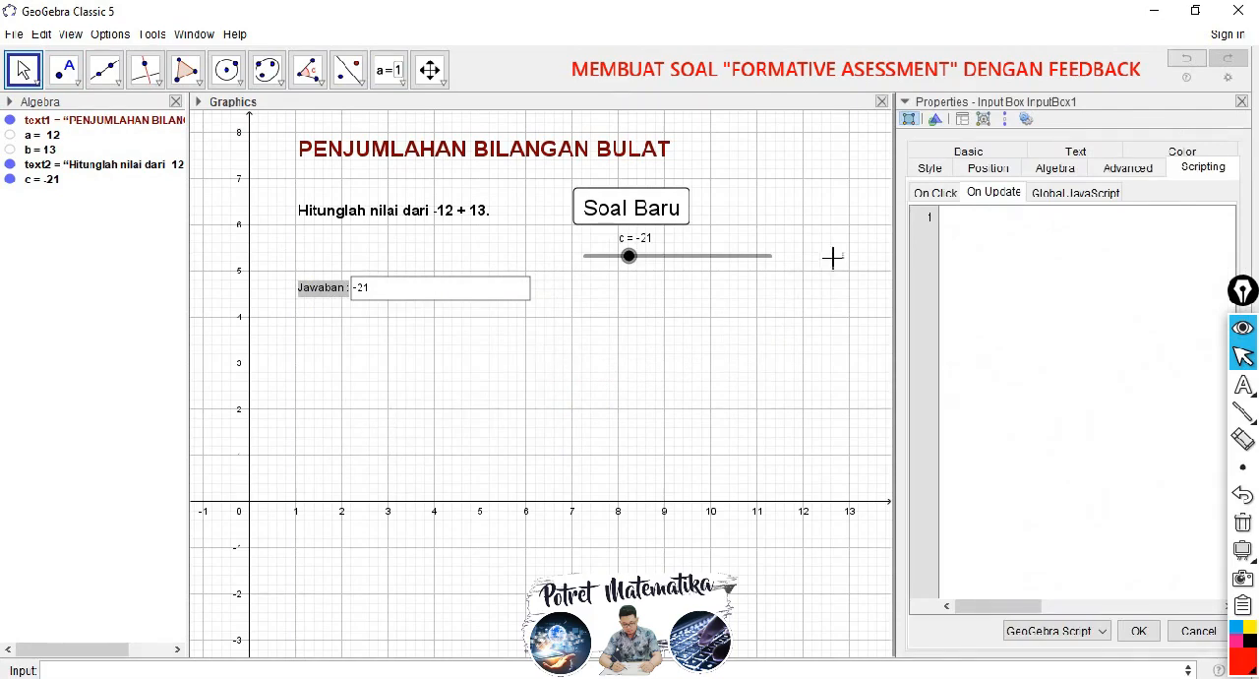
pyautogui.click(949, 152)
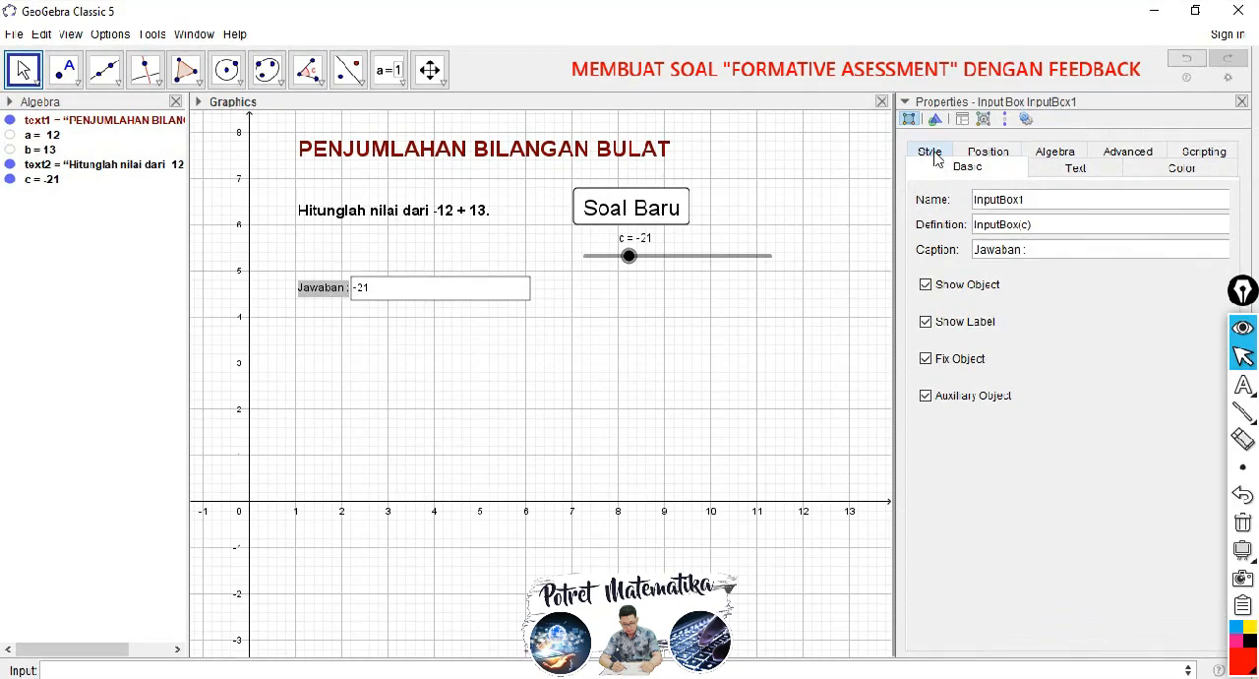
pyautogui.click(931, 155)
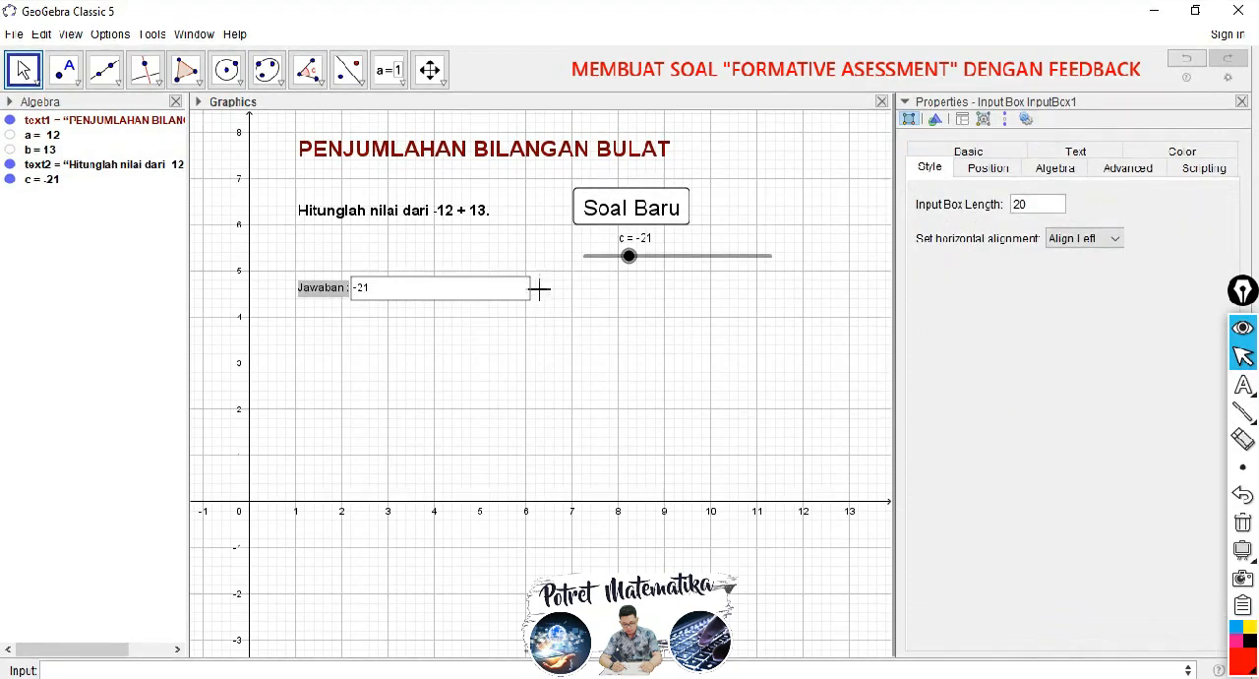
pyautogui.doubleClick(1018, 204)
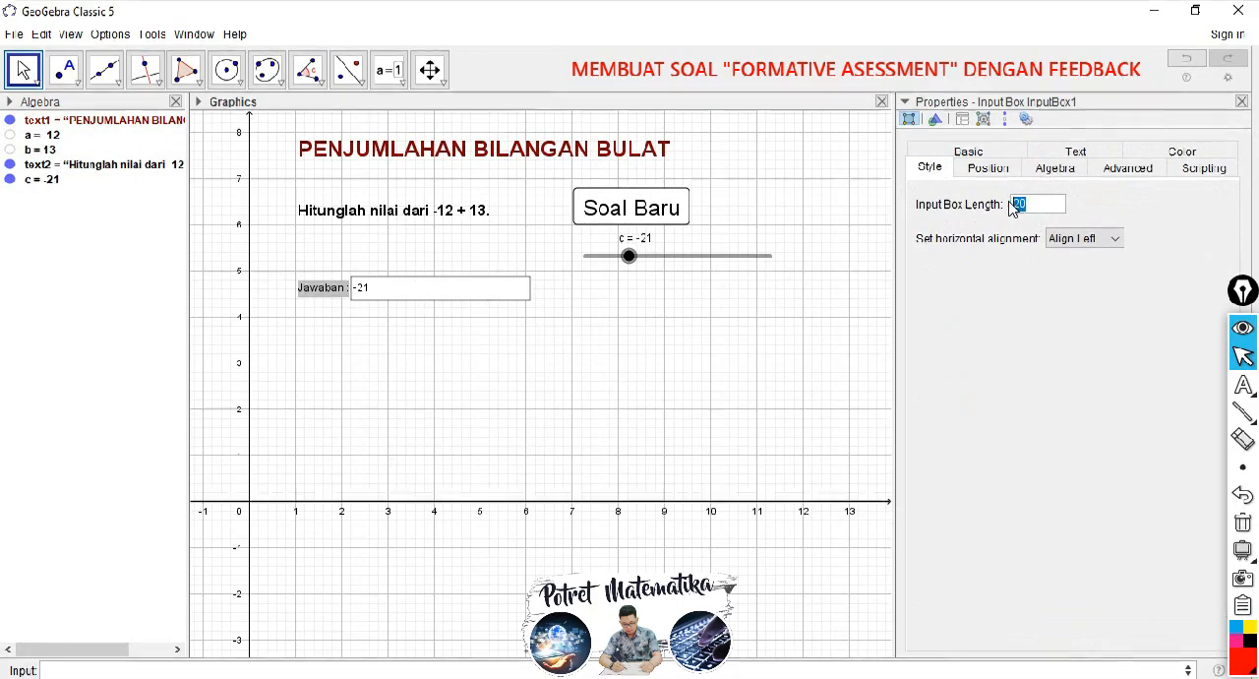
pyautogui.write('4')
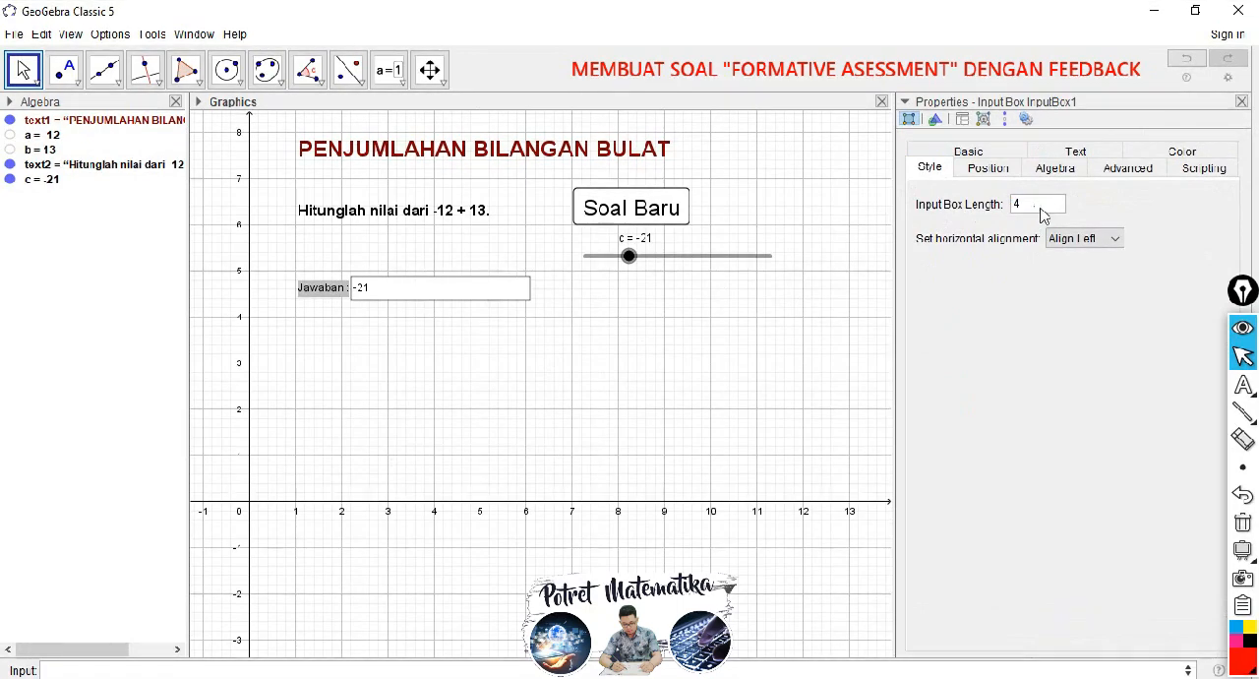
pyautogui.click(1105, 238)
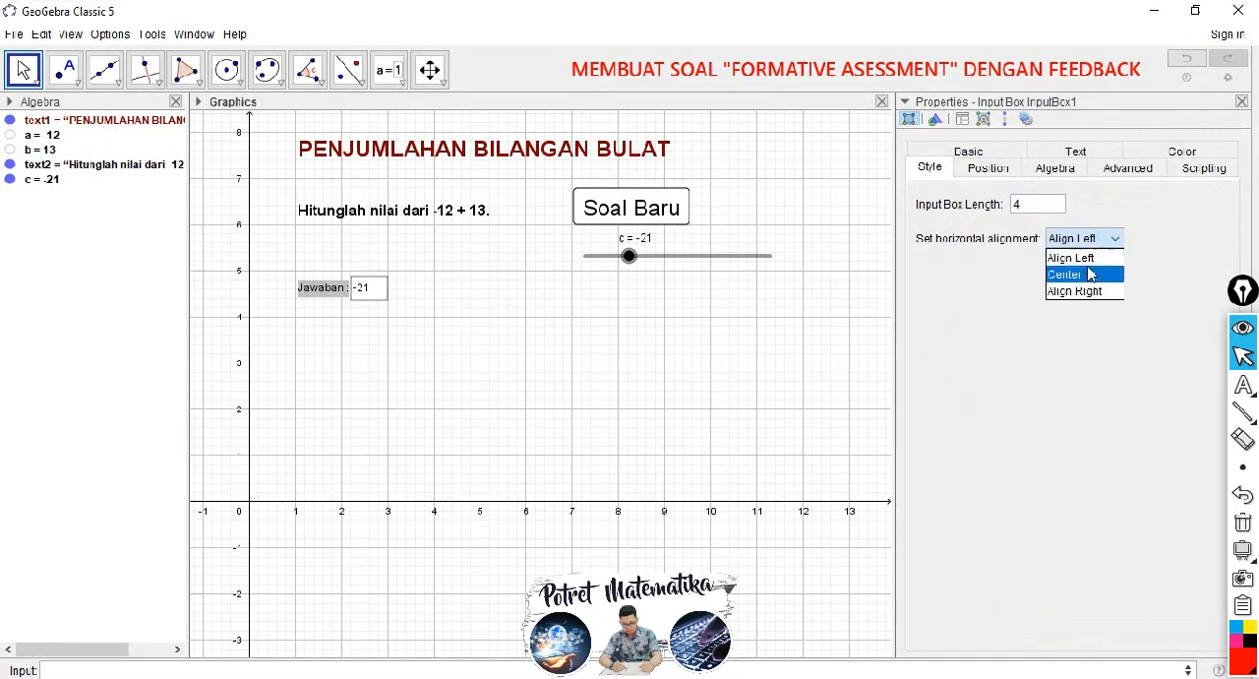
pyautogui.click(1081, 276)
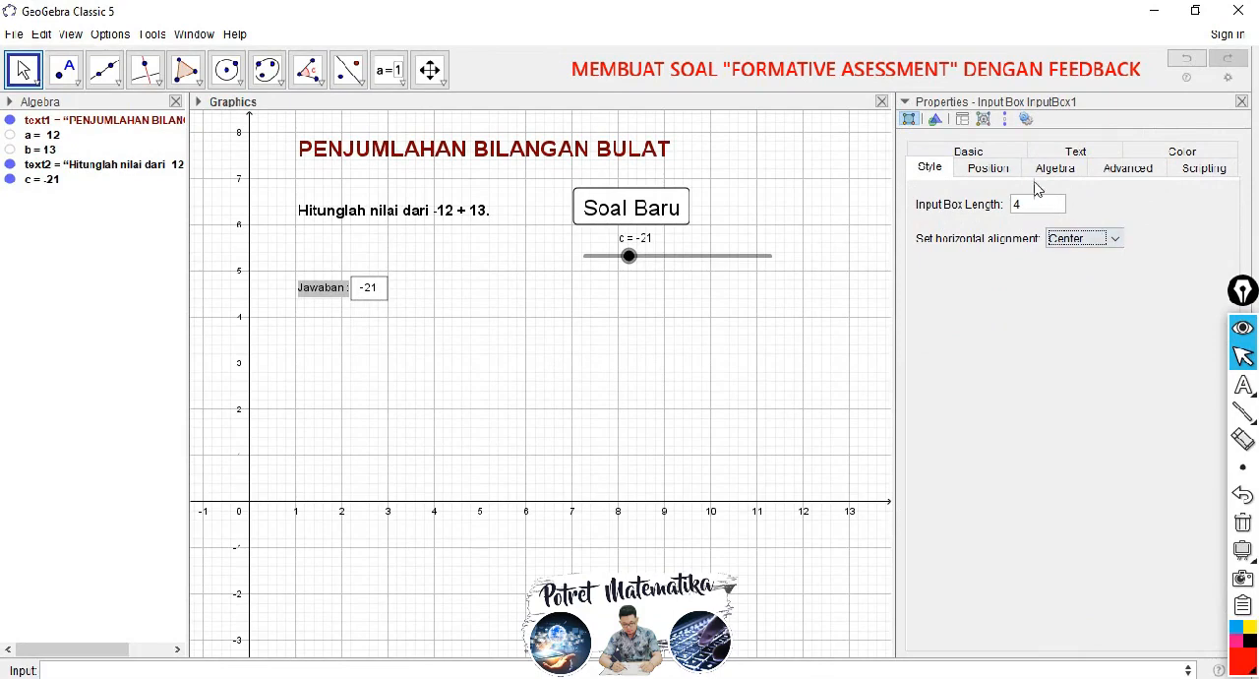
# Step: Give the "Jawaban :" input box a blue foreground colour and a yellow background colour
pyautogui.click(1165, 153)
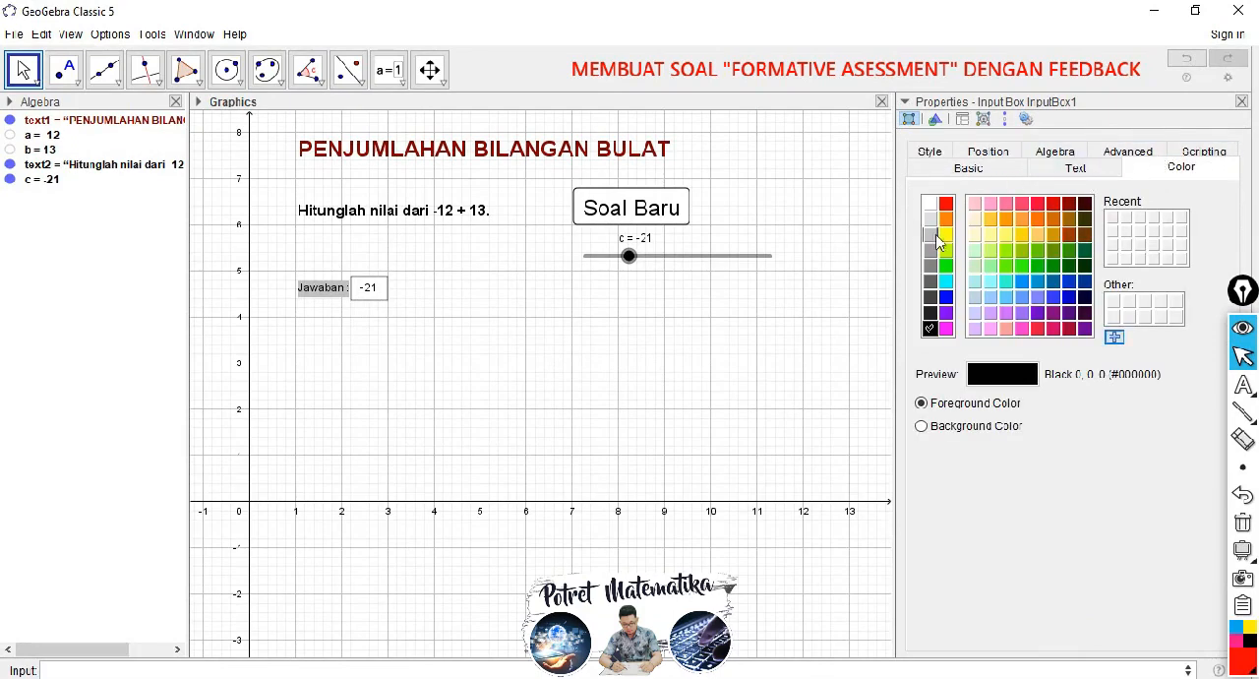
pyautogui.click(944, 297)
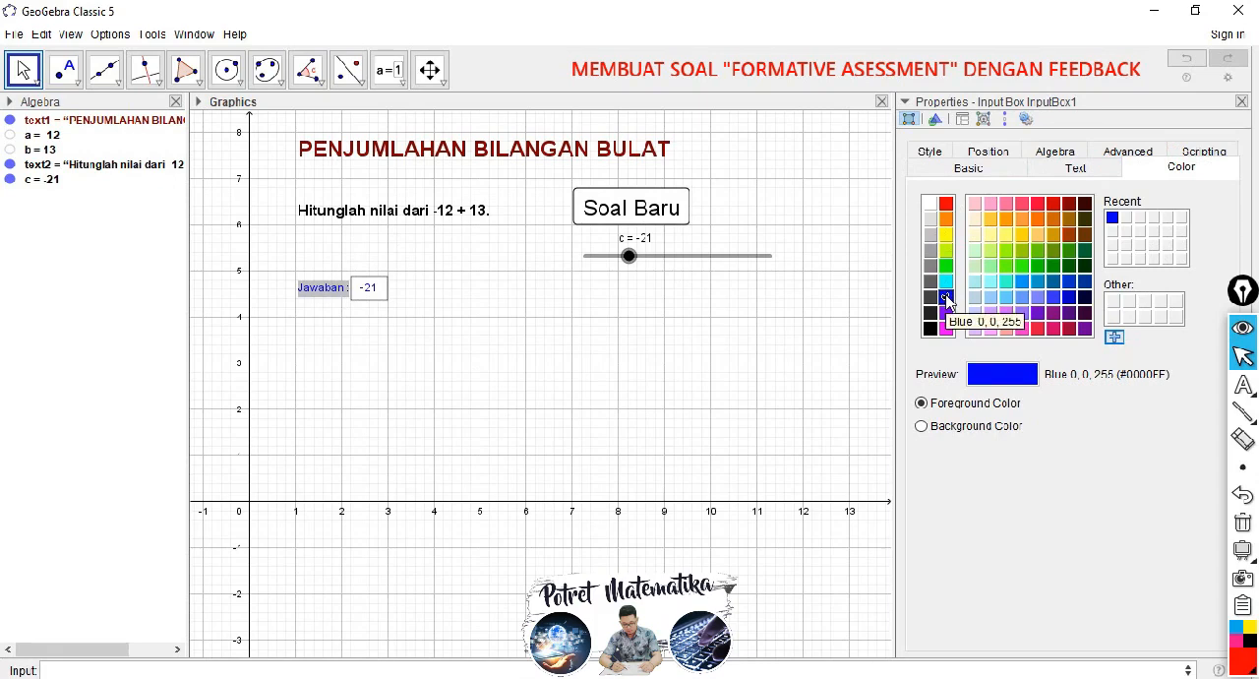
pyautogui.click(946, 300)
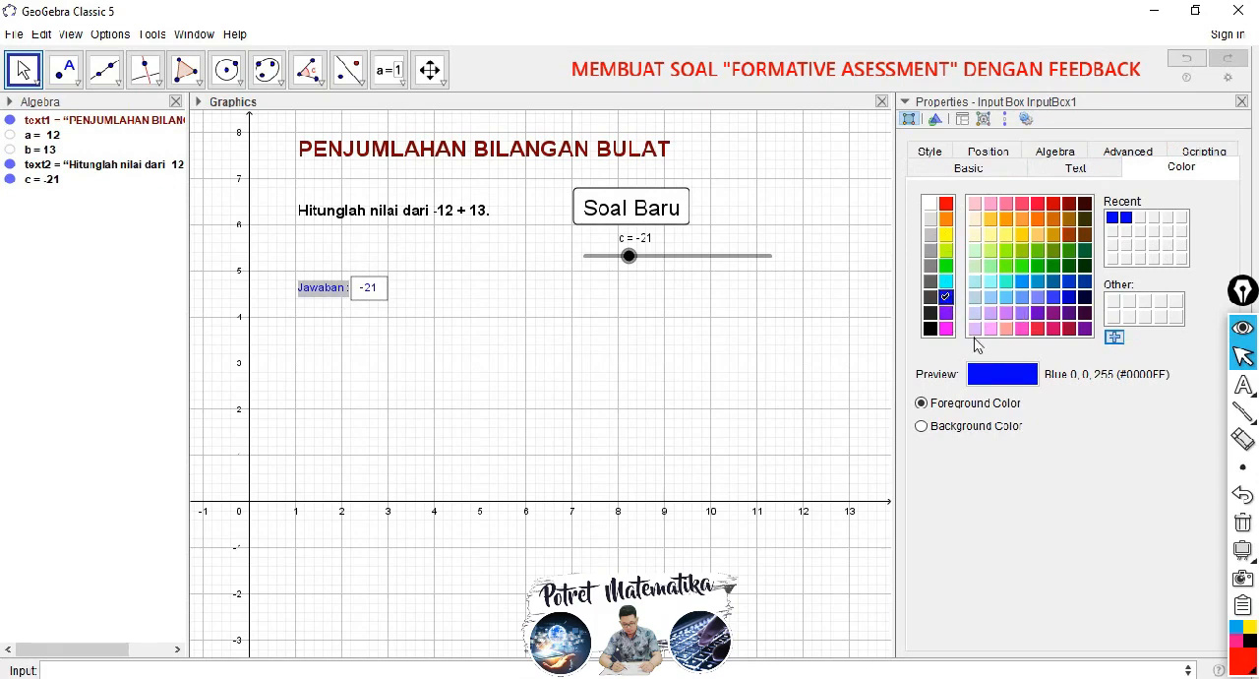
pyautogui.click(923, 428)
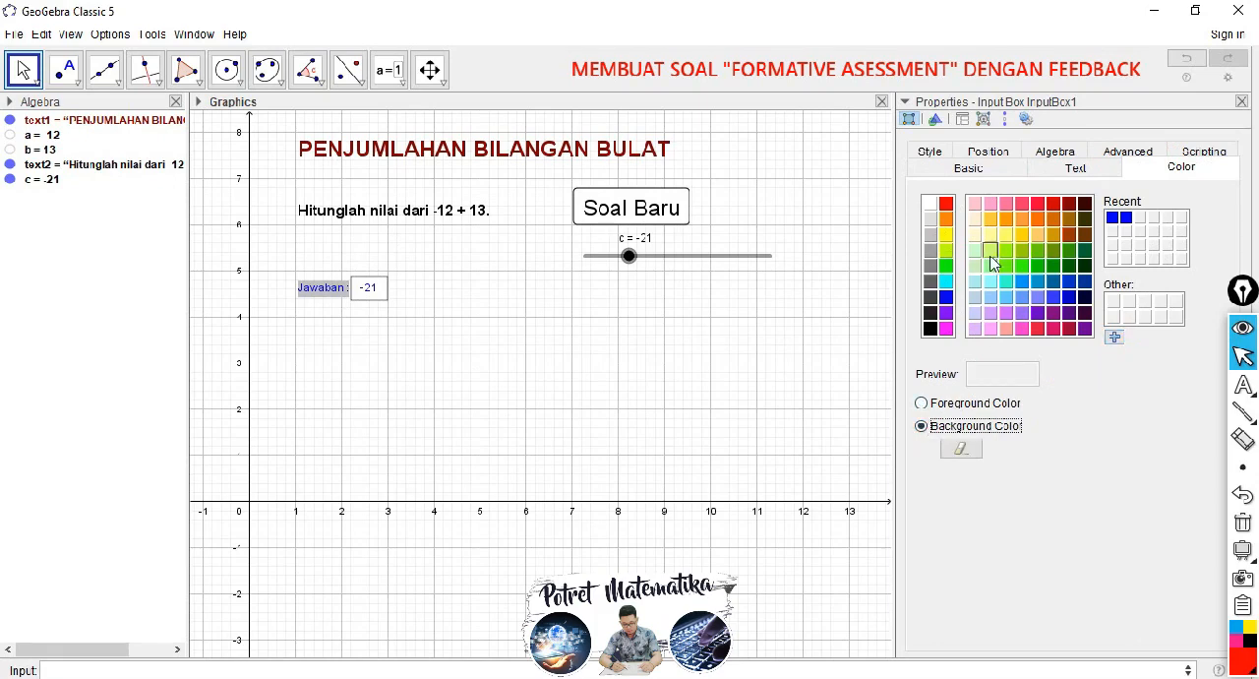
pyautogui.click(946, 235)
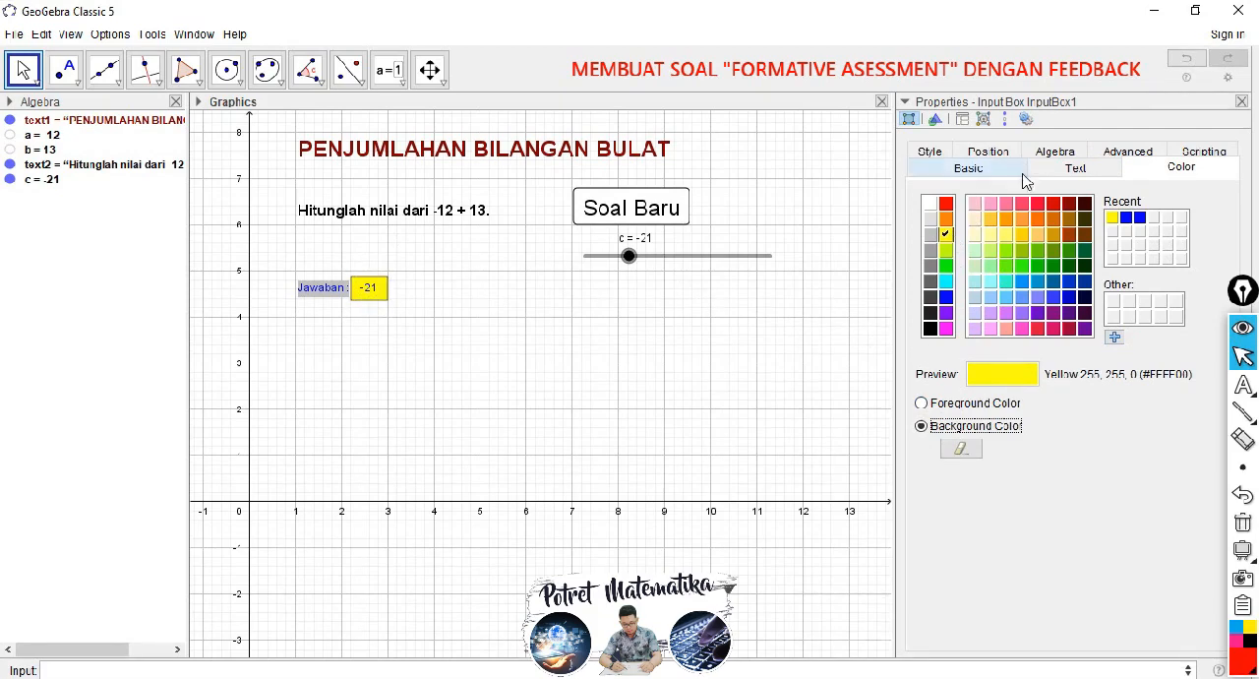
# Step: Set the input box's text size to Medium and close its properties
pyautogui.click(1059, 169)
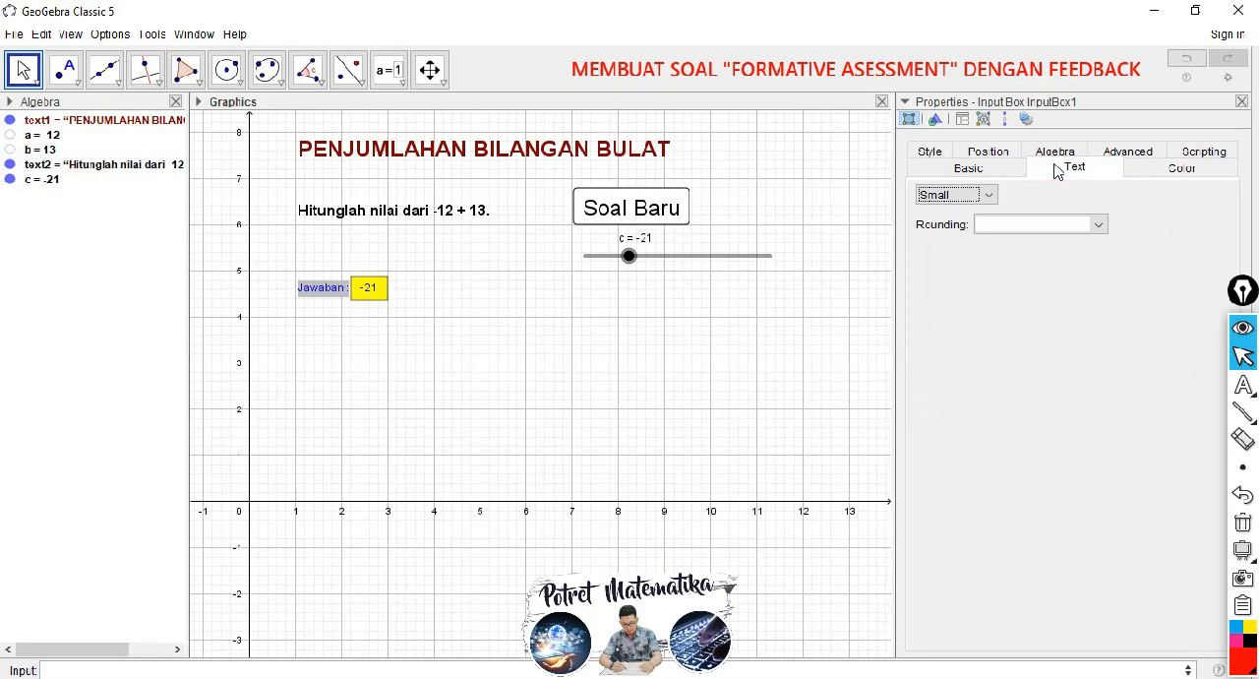
pyautogui.click(987, 194)
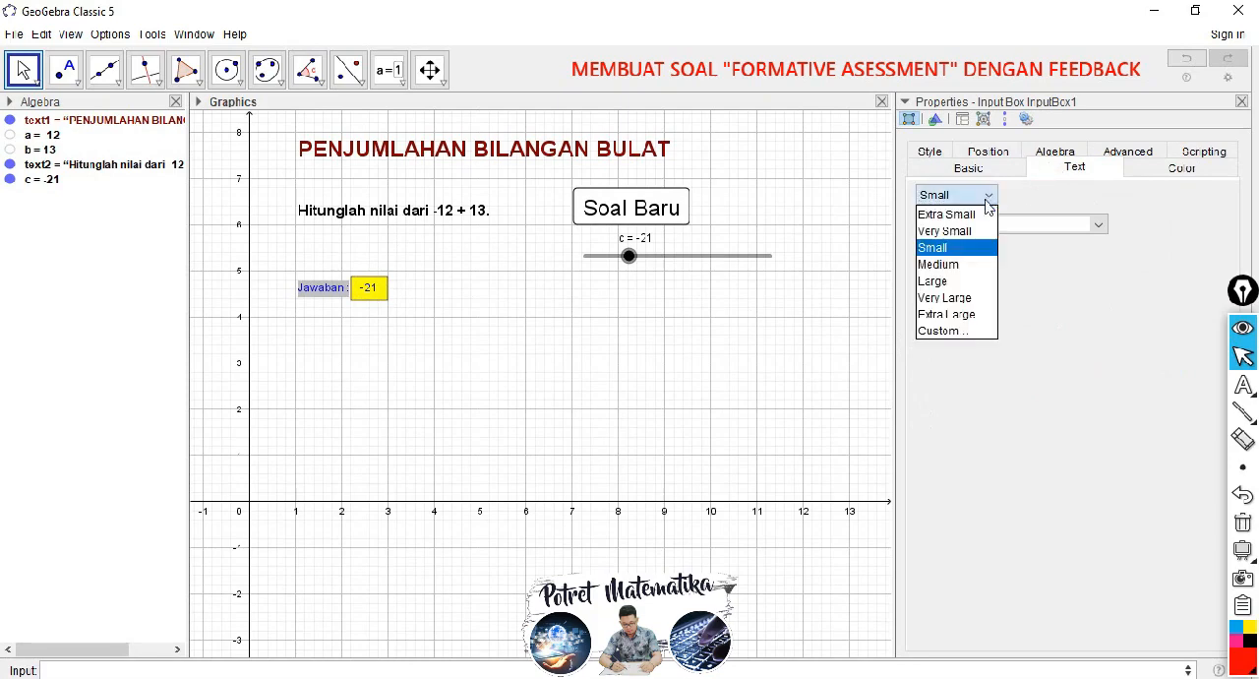
pyautogui.click(954, 266)
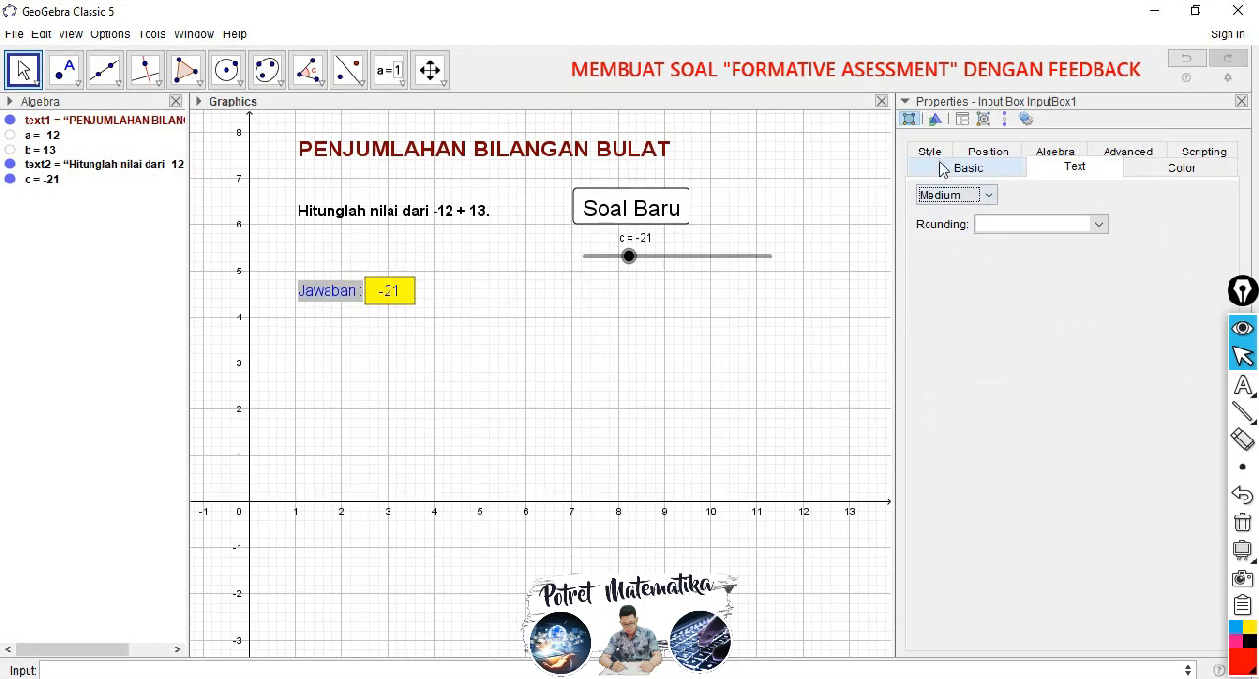
pyautogui.click(1242, 102)
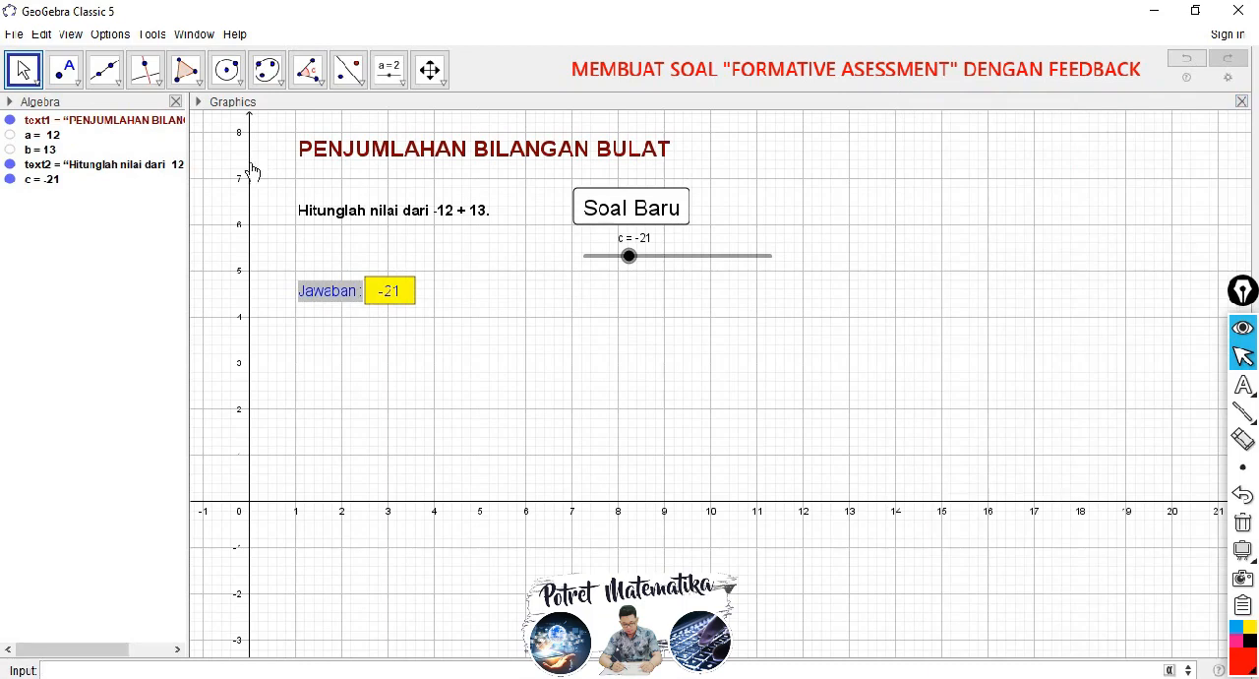
# Step: Unlock the "Jawaban :" input box, move it up closer to the question text, near (1, 5.3), and lock it again
pyautogui.click(199, 102)
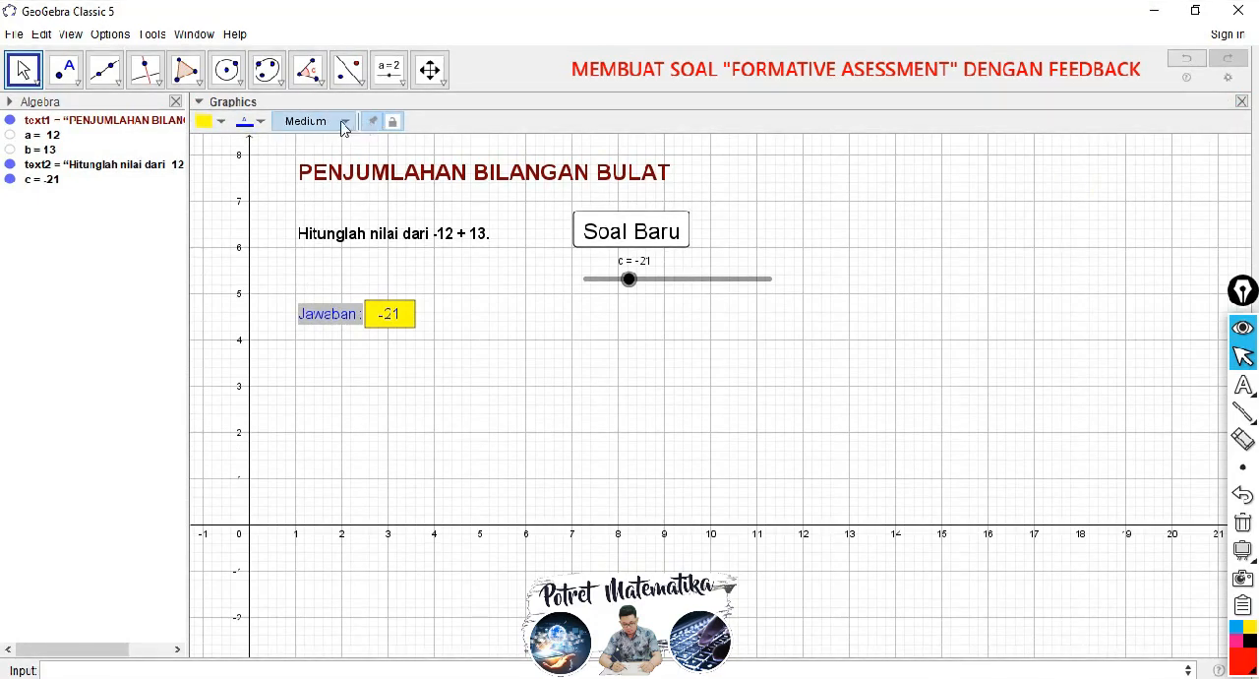
pyautogui.click(322, 298)
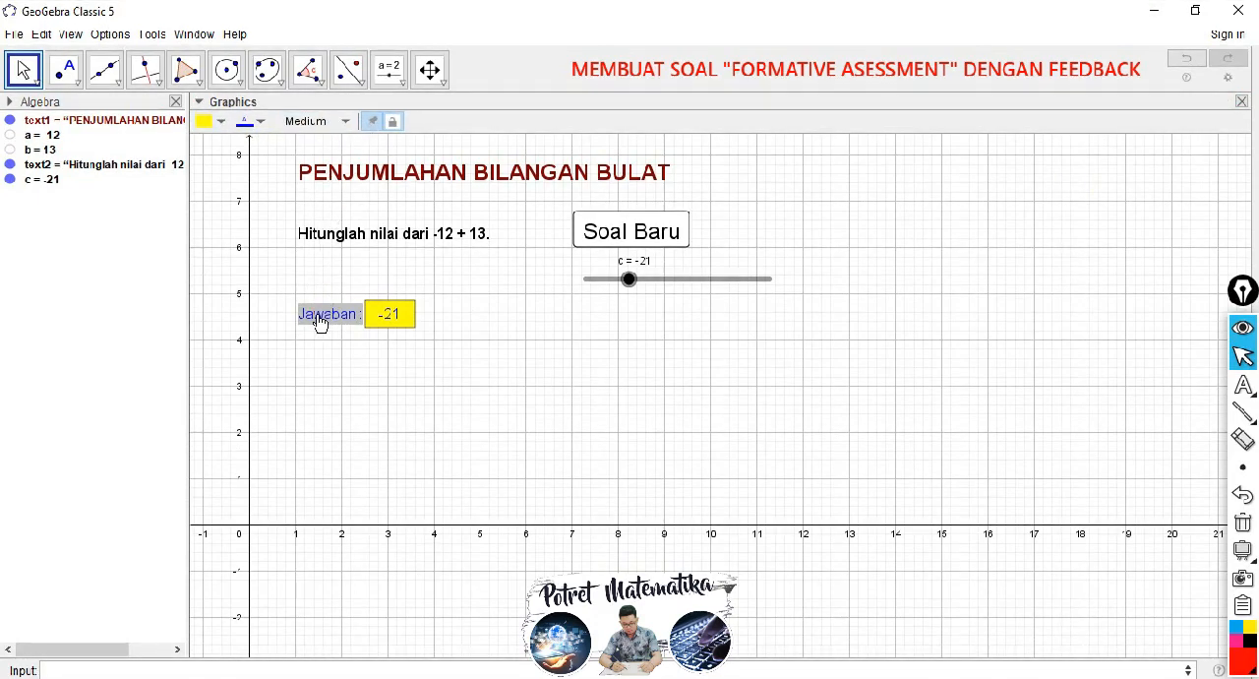
pyautogui.click(394, 127)
pyautogui.moveTo(338, 322); pyautogui.dragTo(332, 292)
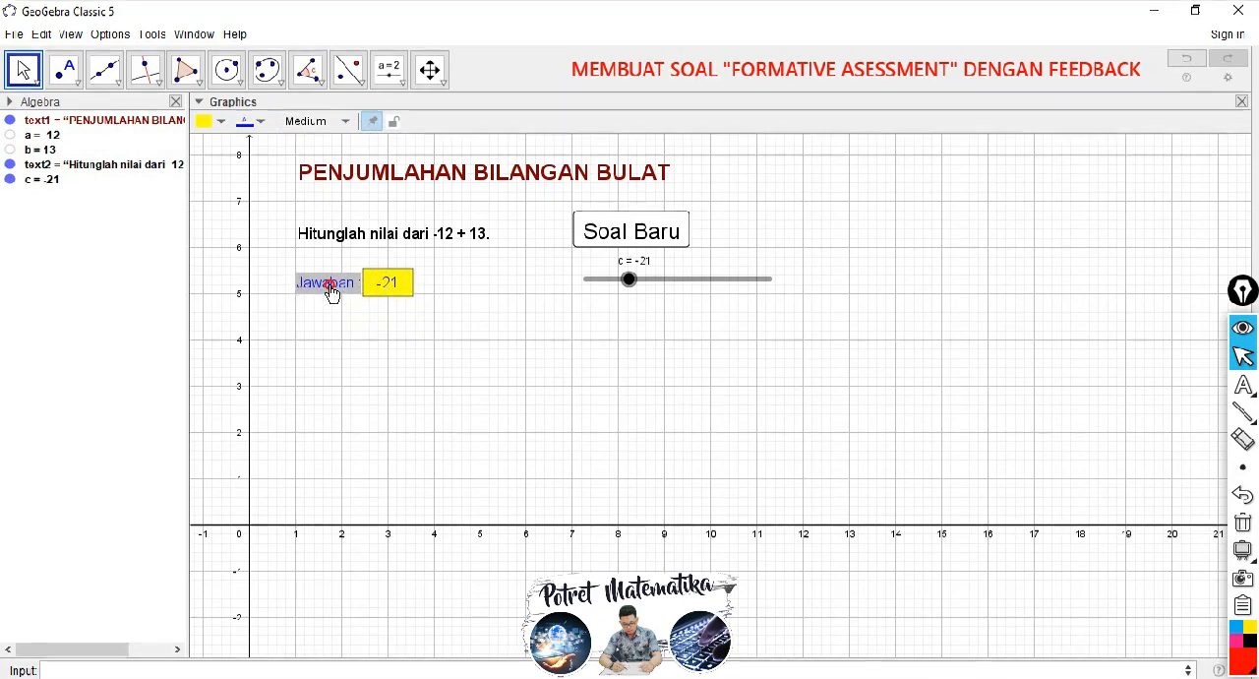
pyautogui.click(330, 287)
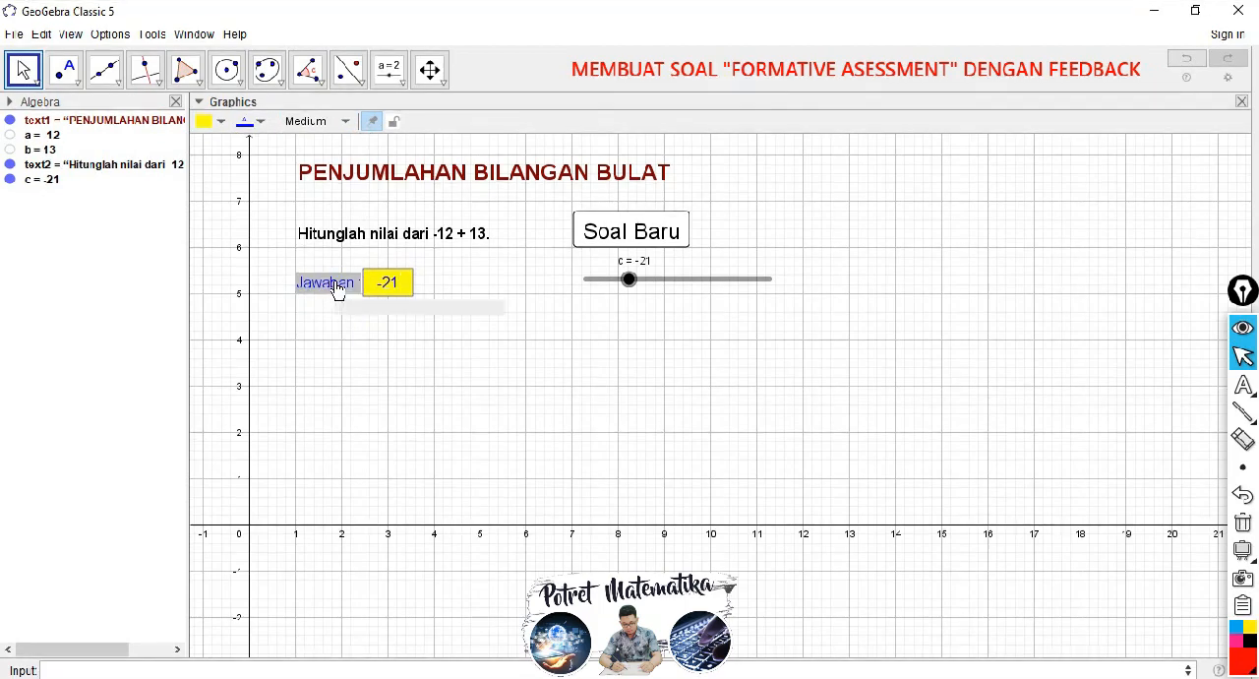
pyautogui.click(395, 121)
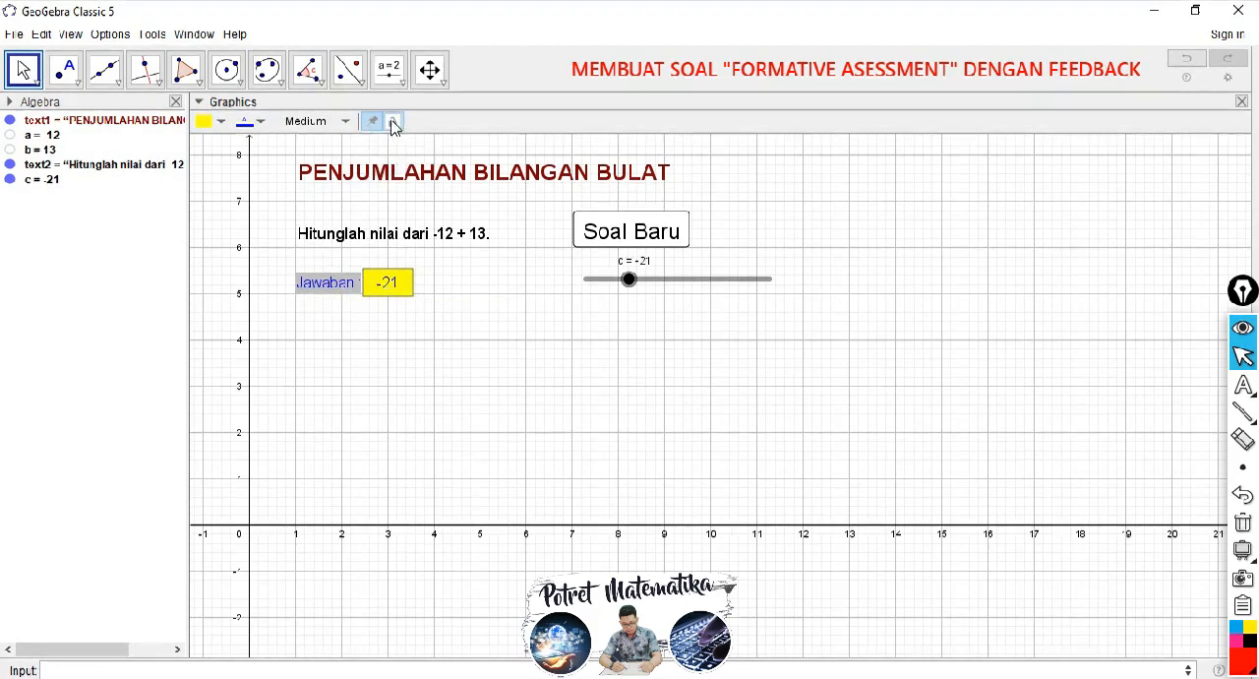
pyautogui.click(365, 336)
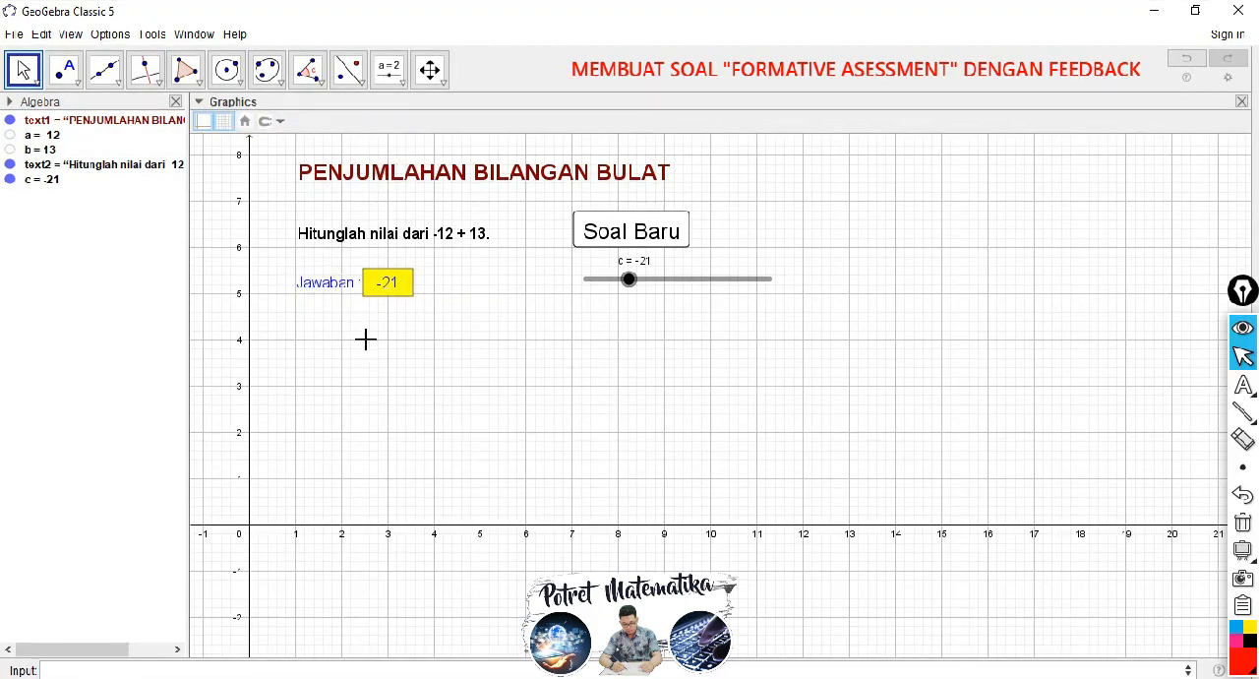
pyautogui.click(321, 308)
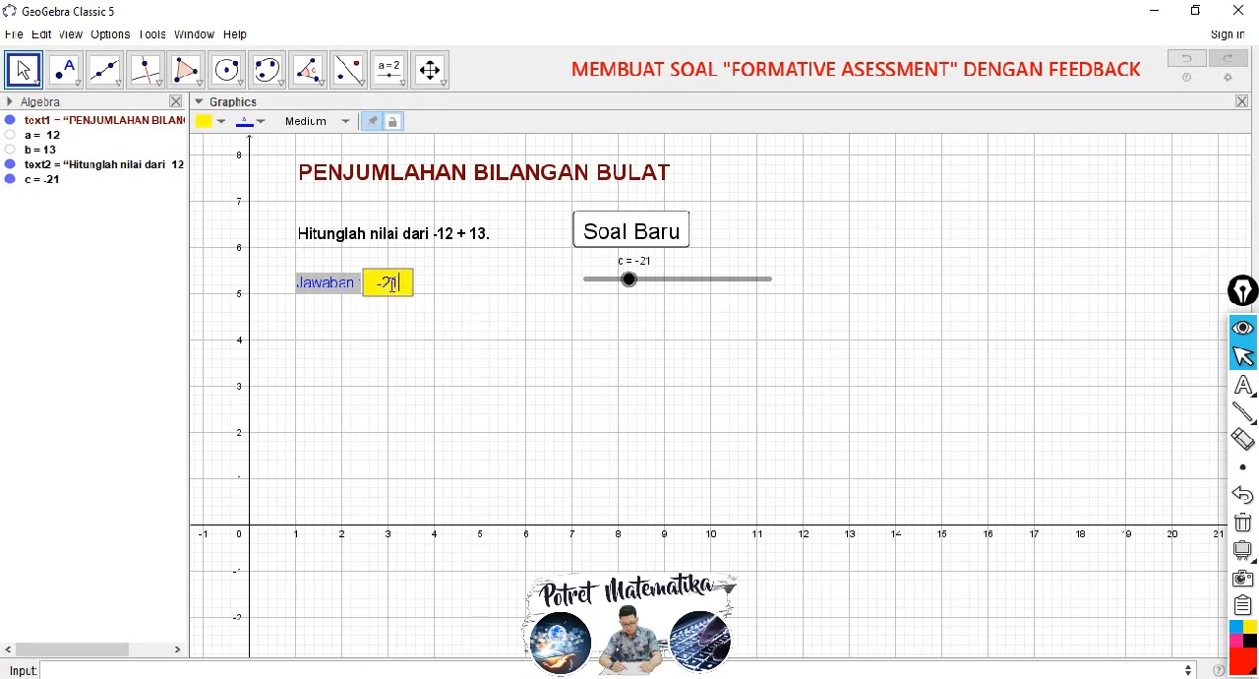
pyautogui.moveTo(403, 287); pyautogui.dragTo(381, 285)
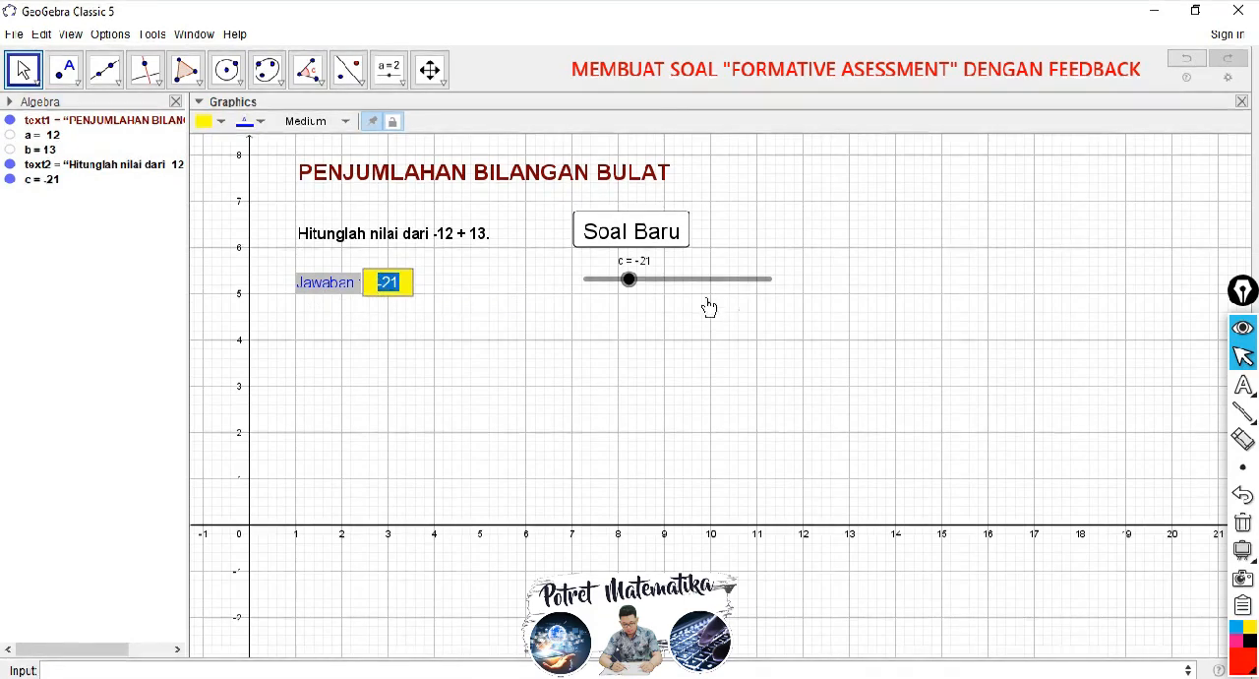
pyautogui.moveTo(634, 282)
pyautogui.mouseDown()
pyautogui.moveTo(588, 280)
pyautogui.moveTo(629, 280)
pyautogui.mouseUp()
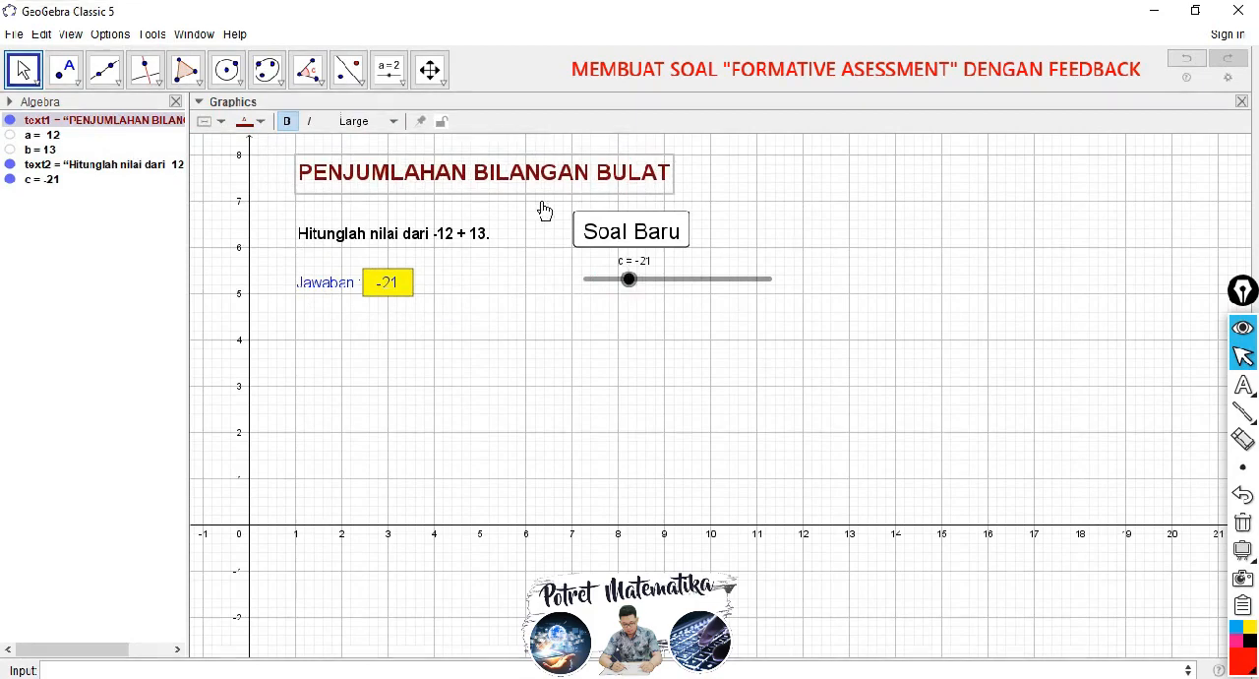
# Step: Give the title "PENJUMLAHAN BILANGAN BULAT" an absolute position on screen and fix it in place
pyautogui.rightClick(478, 173)
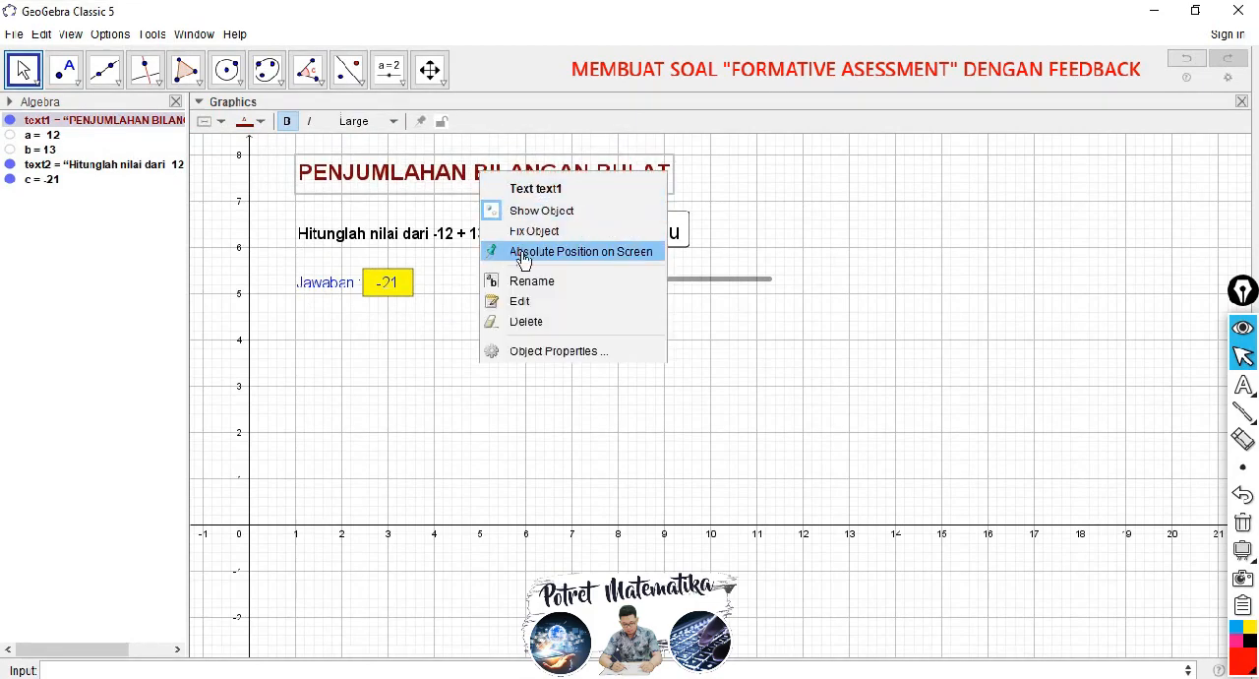
pyautogui.click(555, 252)
pyautogui.rightClick(501, 179)
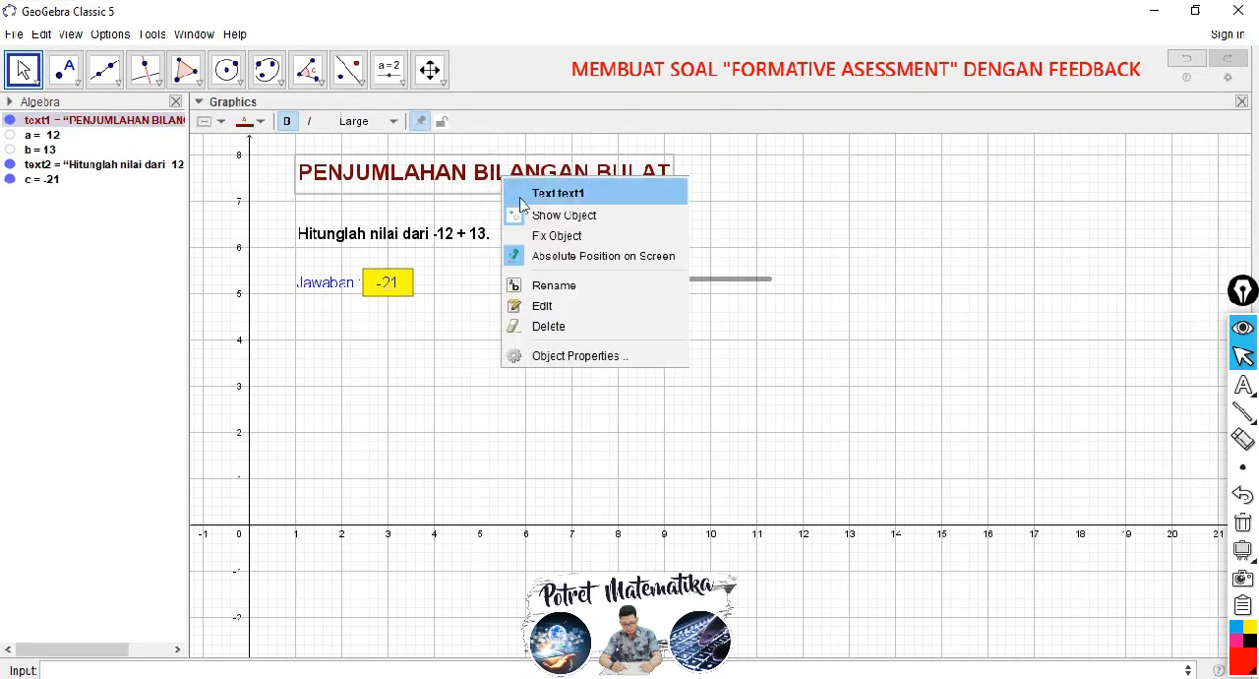
pyautogui.click(534, 234)
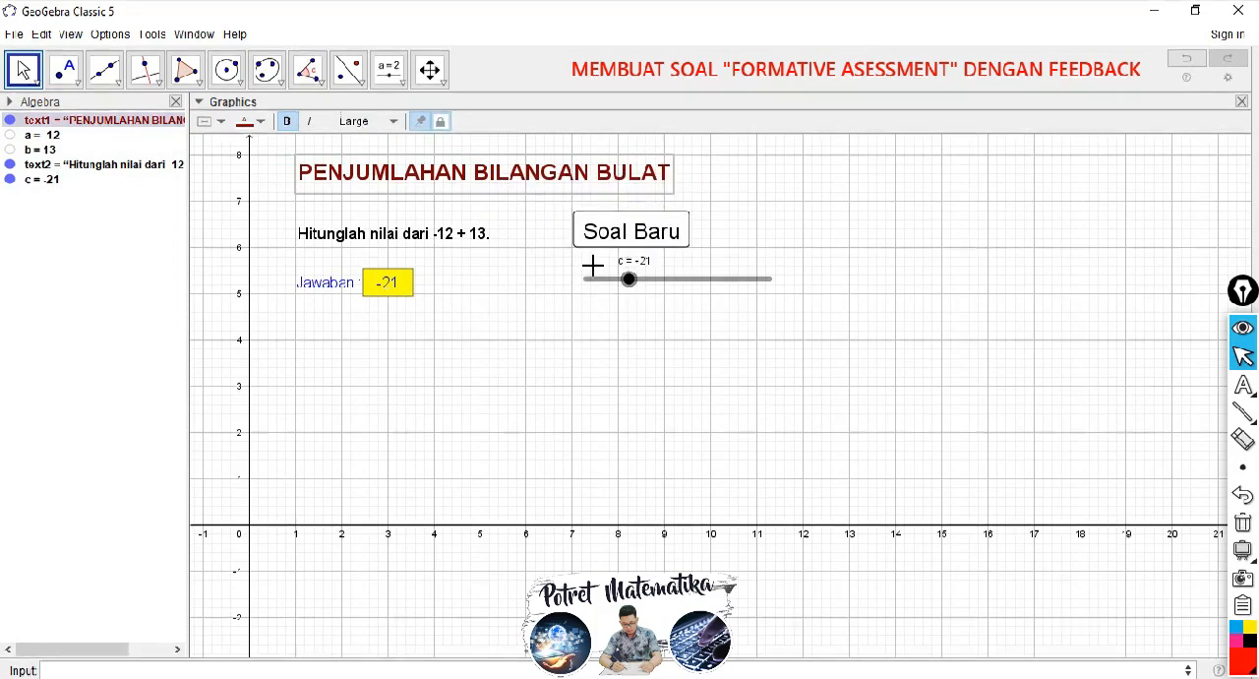
# Step: Fix the question text "Hitunglah nilai dari ..." in place and give it an absolute position on screen
pyautogui.click(438, 235)
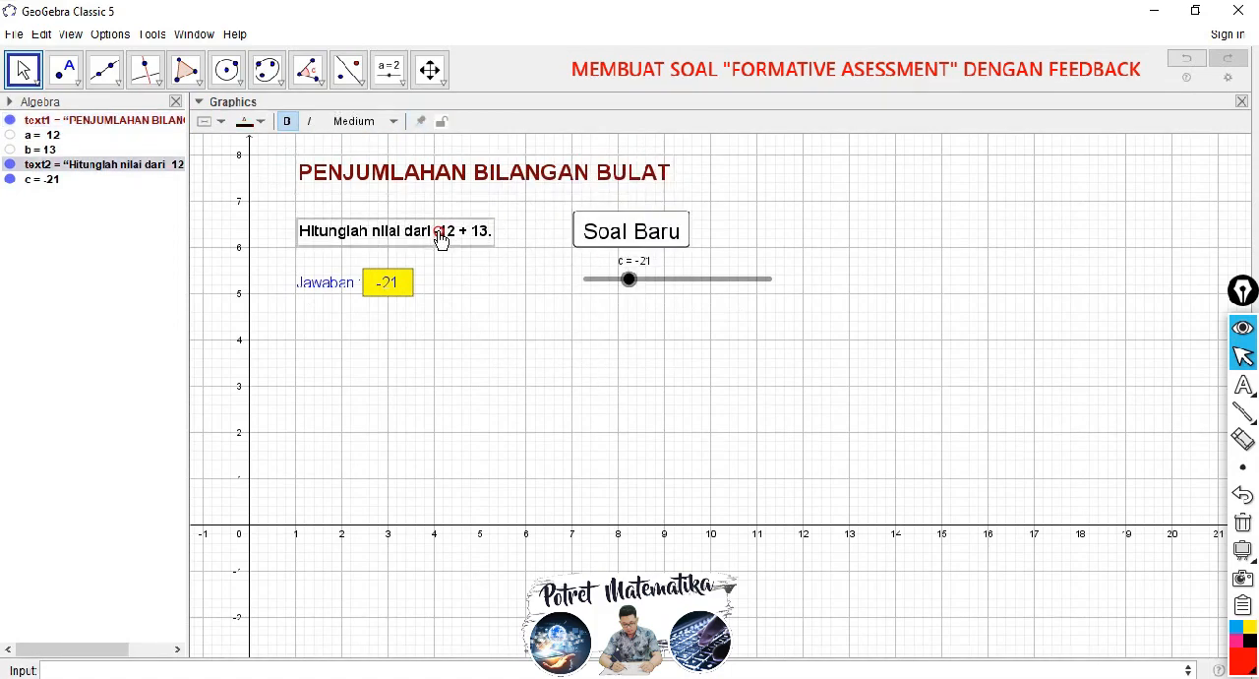
pyautogui.rightClick(424, 235)
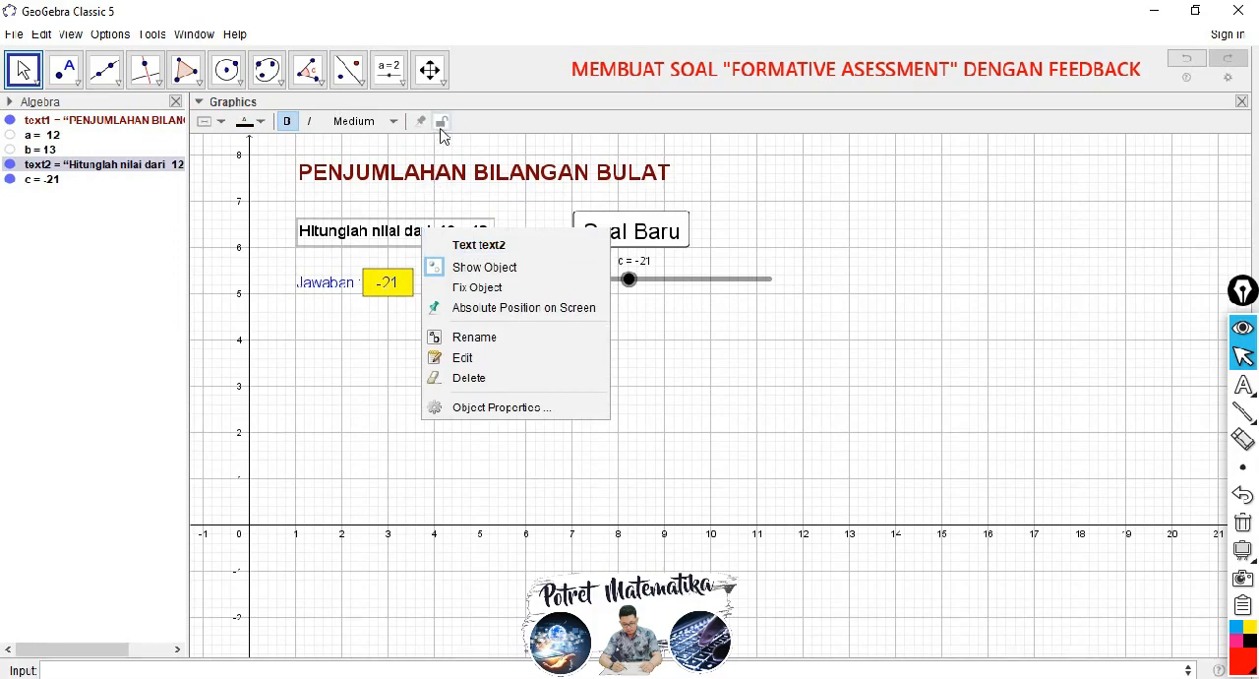
pyautogui.click(441, 125)
pyautogui.click(422, 124)
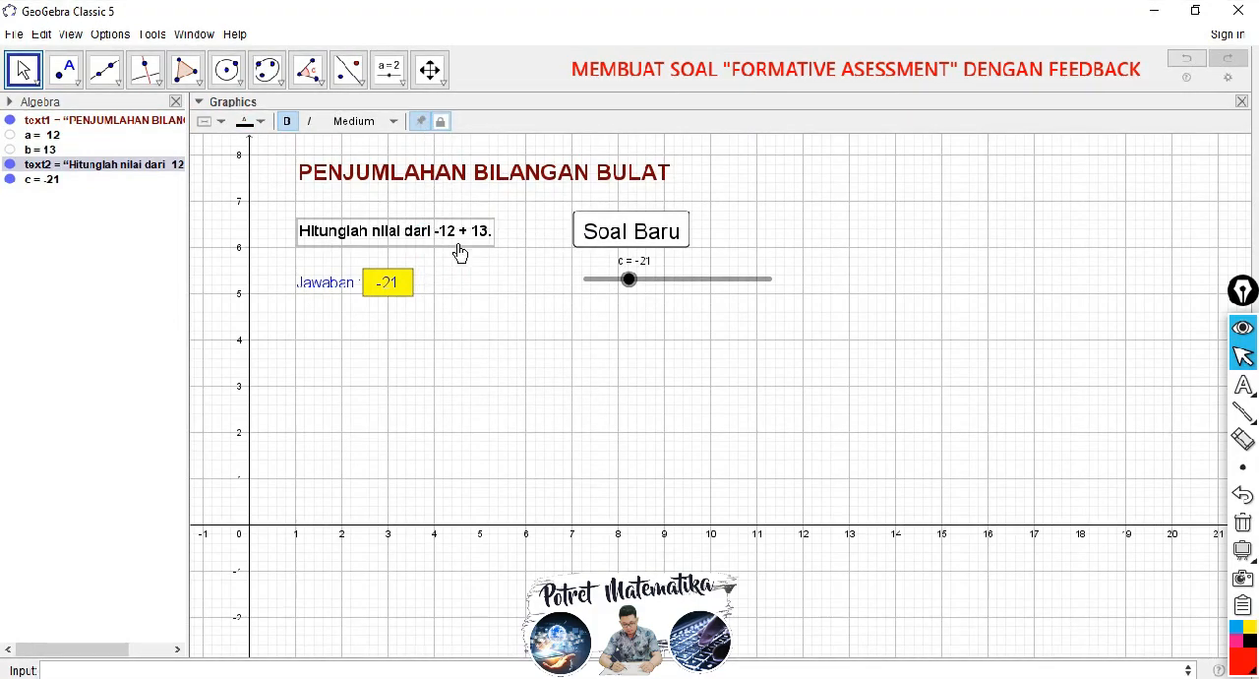
pyautogui.click(590, 228)
pyautogui.rightClick(593, 236)
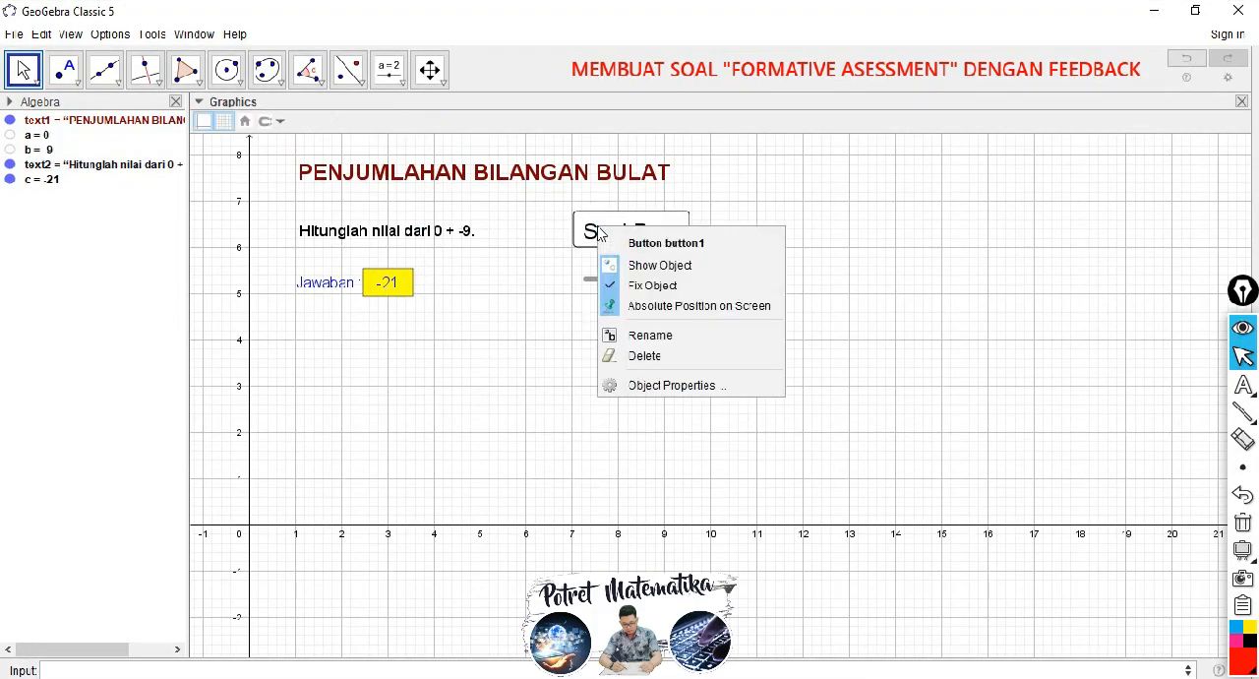
pyautogui.click(567, 310)
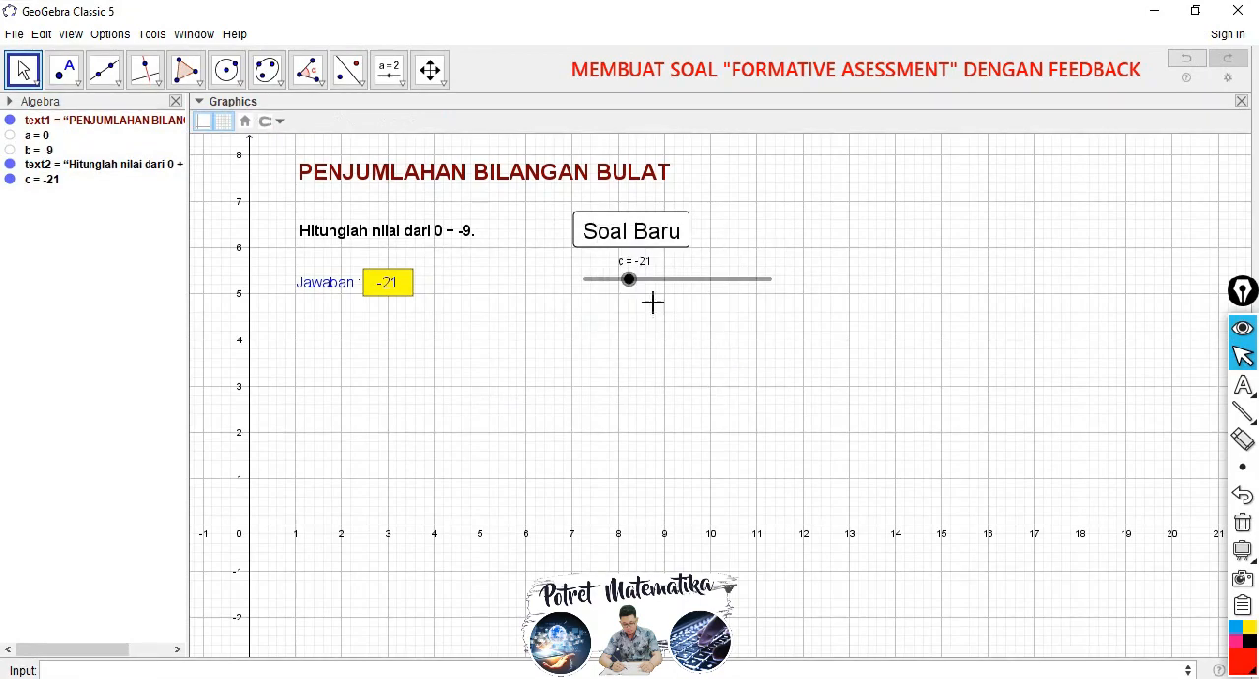
# Step: Set slider c to -37 and generate a new question with the "Soal Baru" button
pyautogui.click(630, 281)
pyautogui.moveTo(638, 292); pyautogui.dragTo(598, 304)
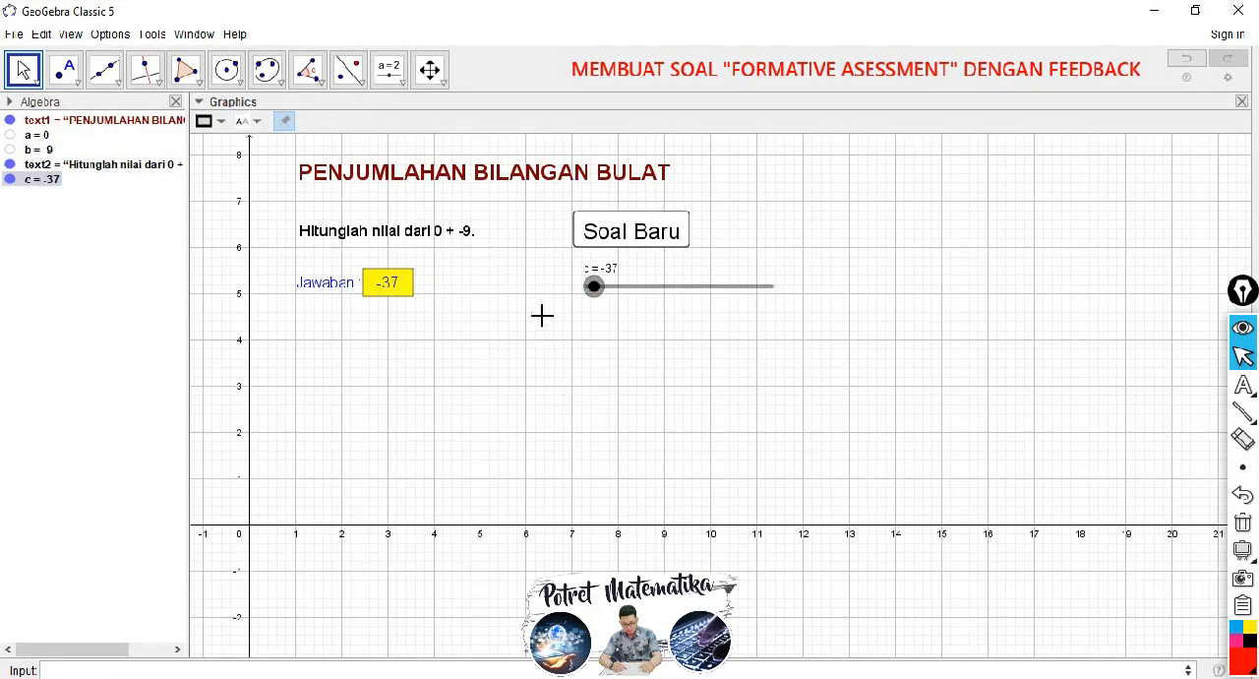
pyautogui.click(630, 230)
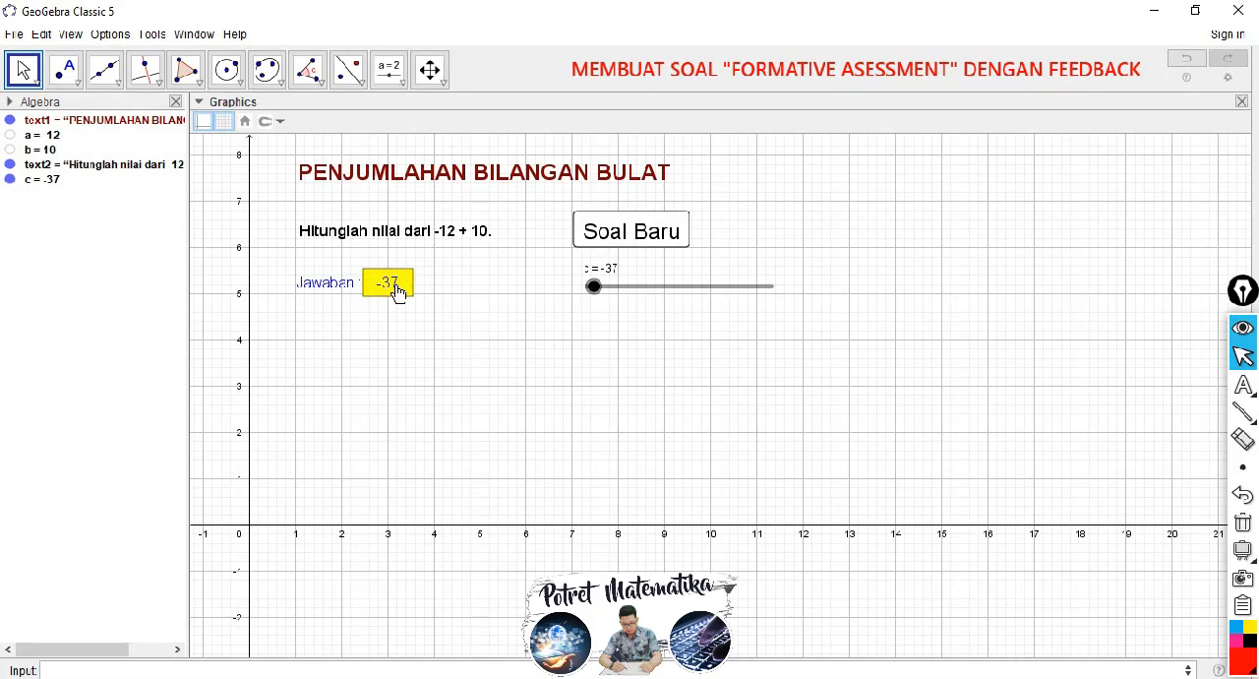
# Step: Add SetValue[c,?] as a second line to the "Soal Baru" button's on-click script, save it and close the properties
pyautogui.rightClick(621, 236)
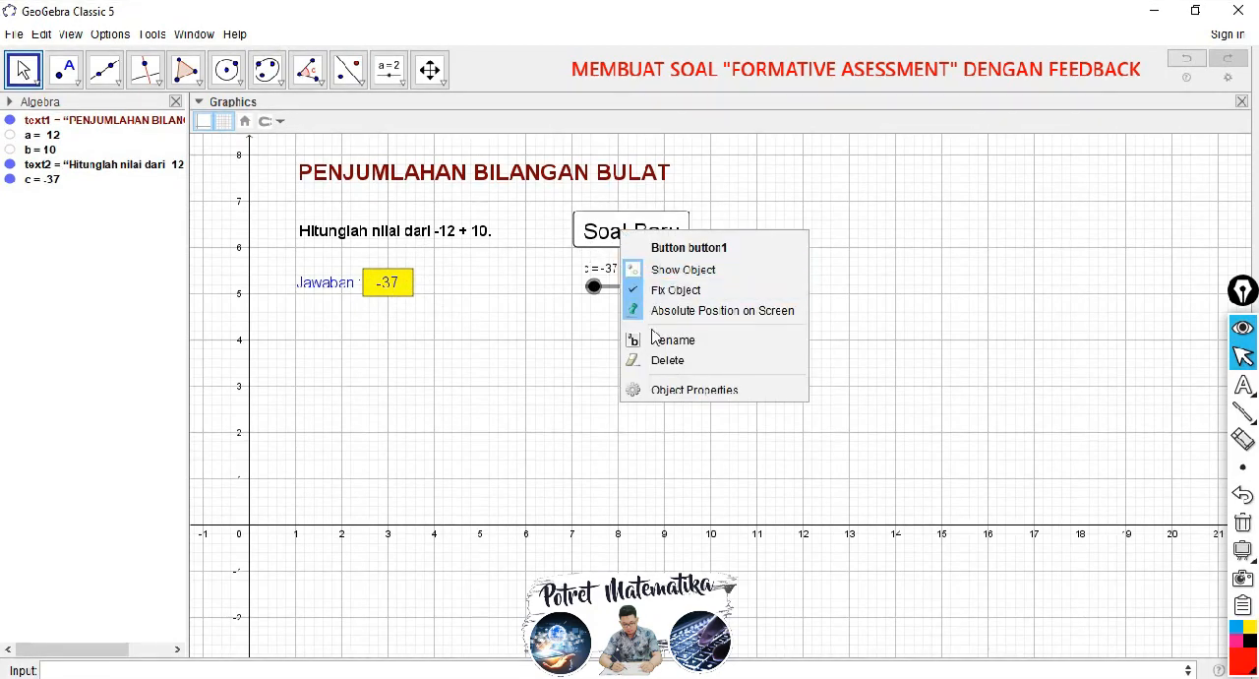
pyautogui.click(665, 390)
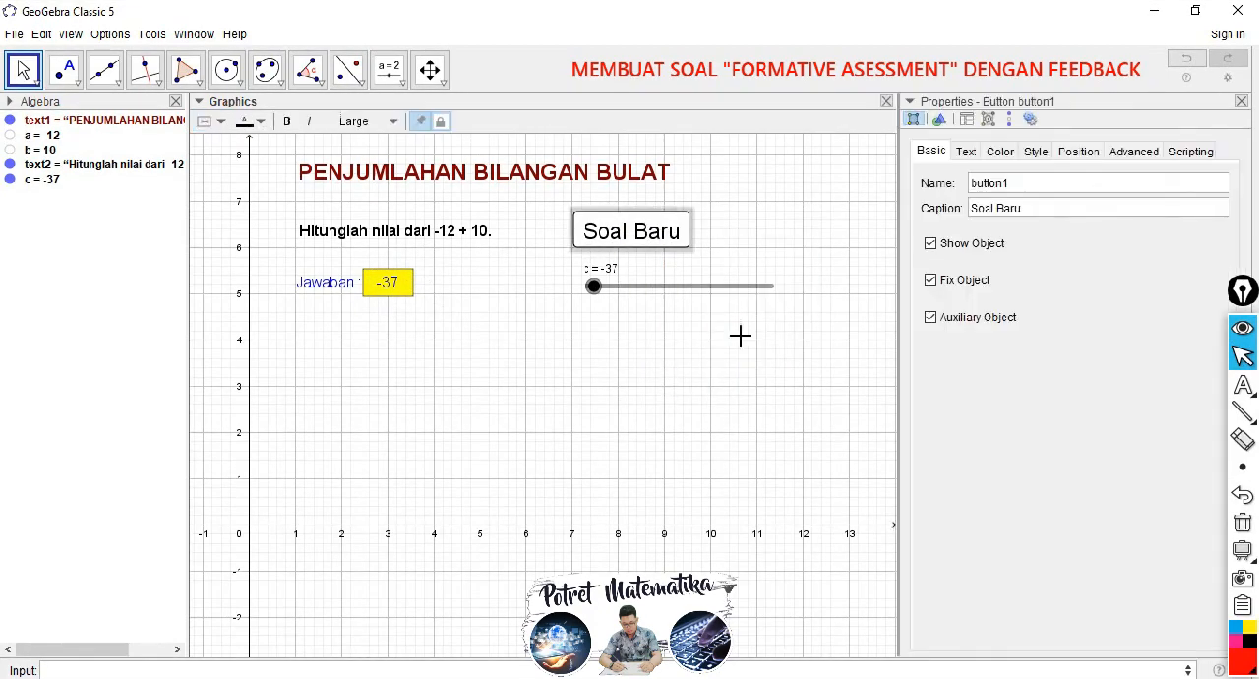
pyautogui.click(1183, 153)
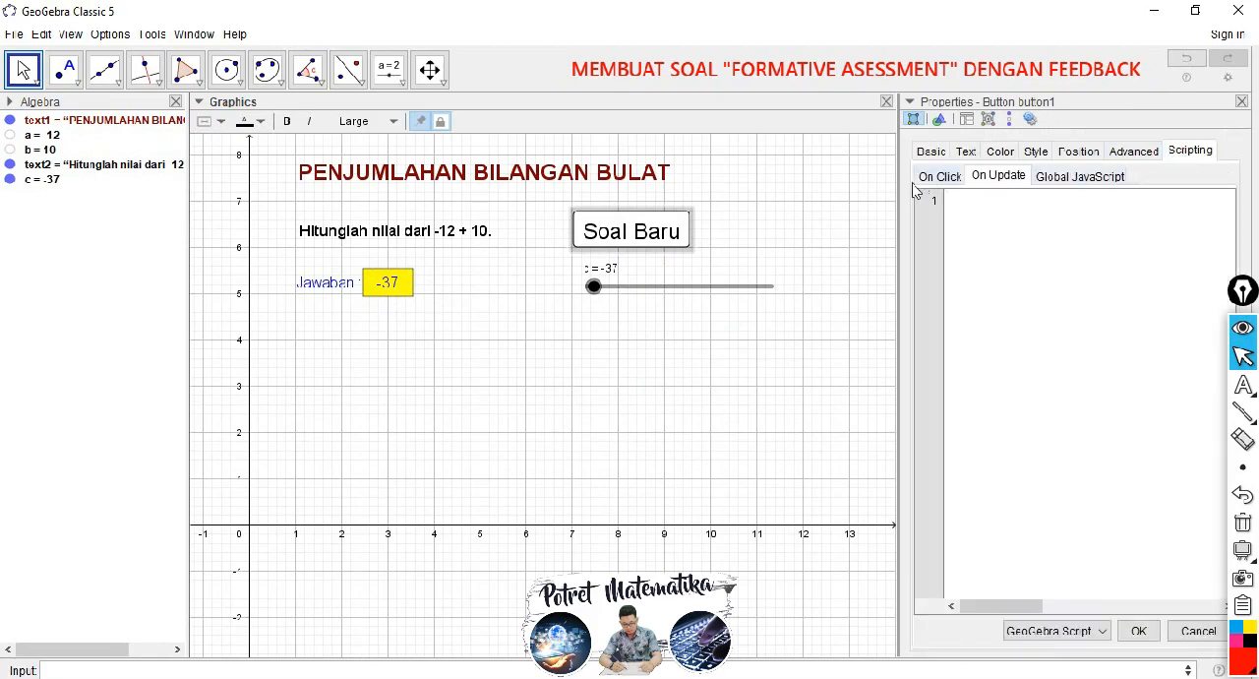
pyautogui.click(942, 179)
pyautogui.click(1057, 208)
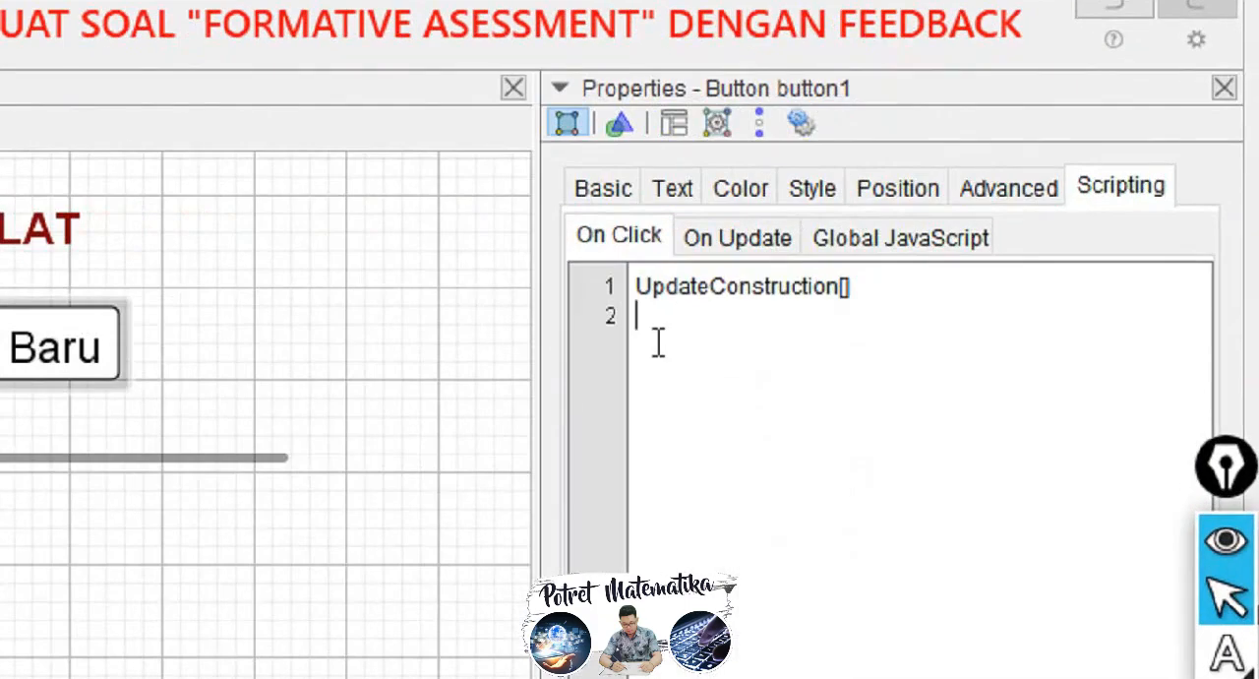
pyautogui.write('SetValue')
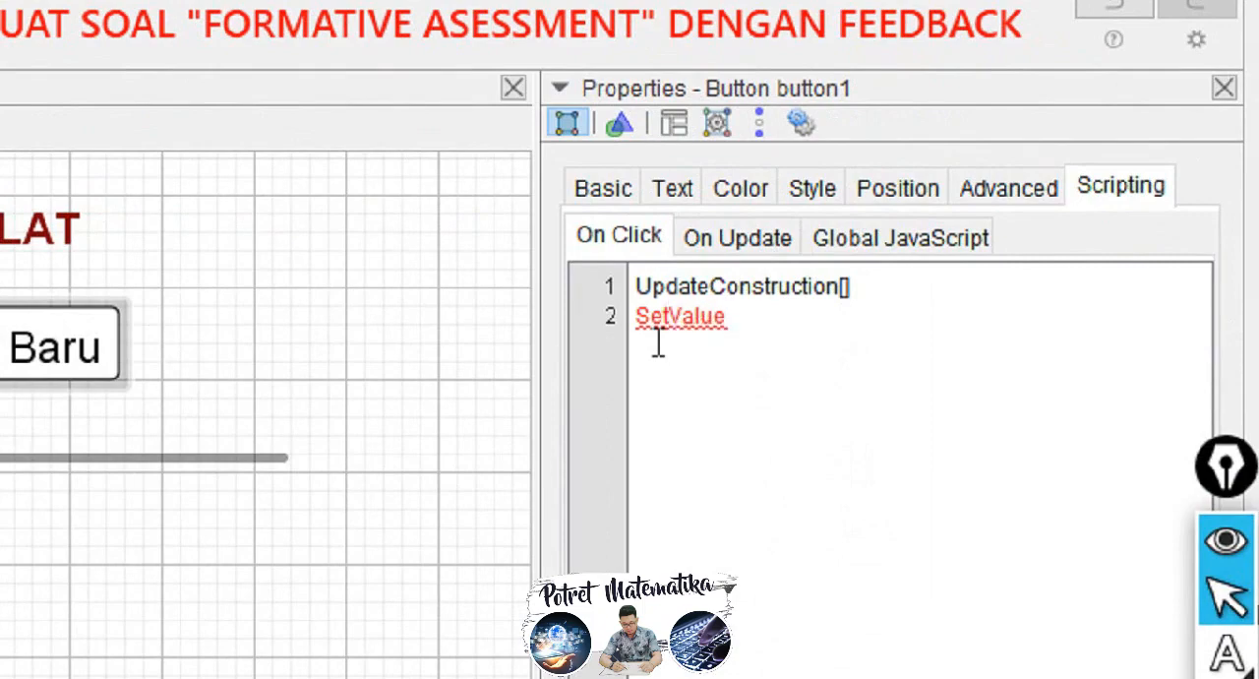
pyautogui.write('[')
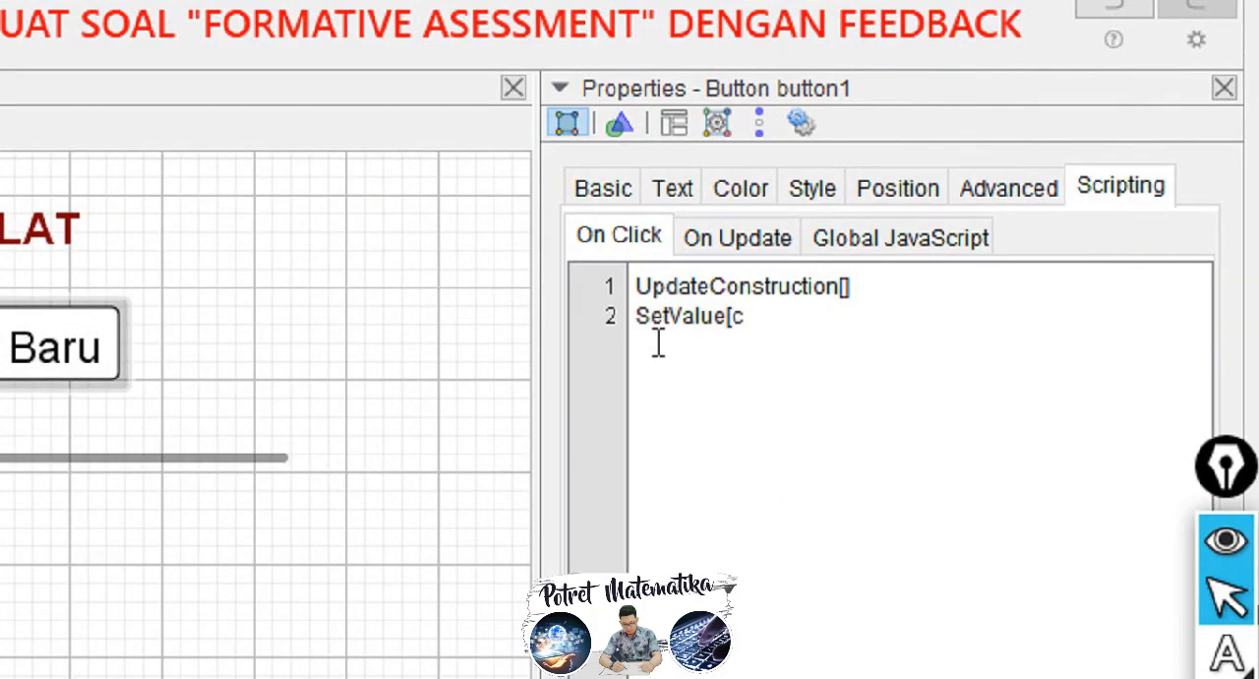
pyautogui.write('c,?')
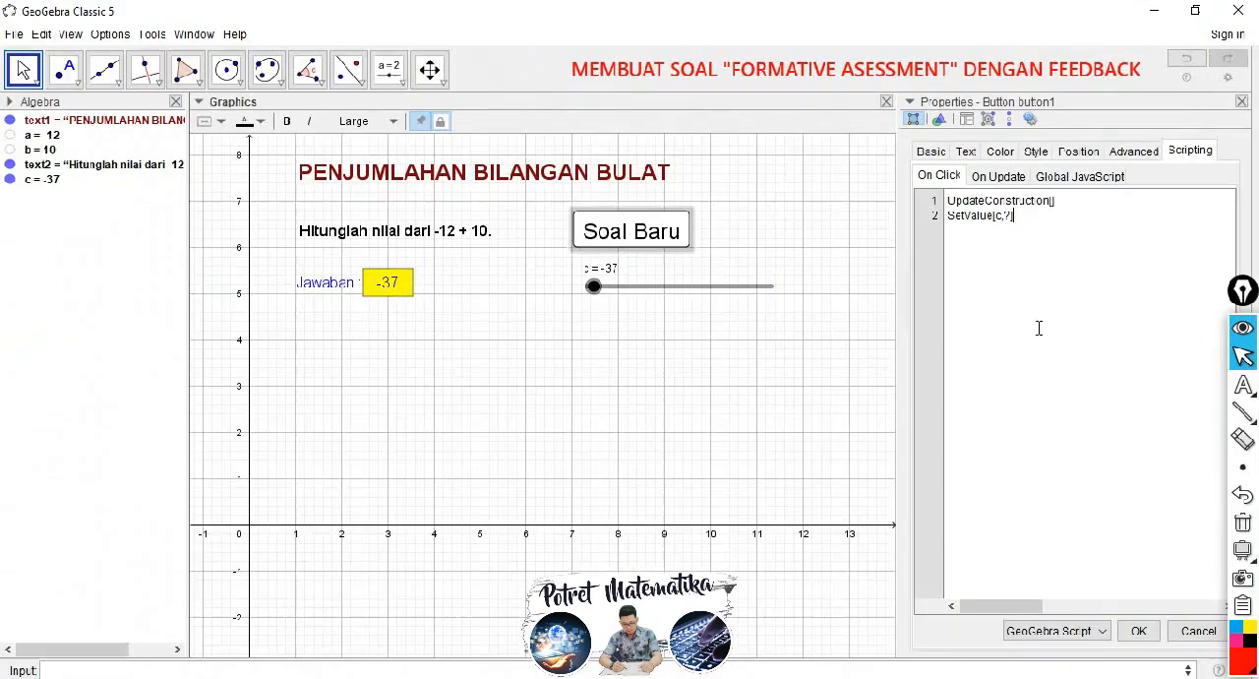
pyautogui.click(1138, 630)
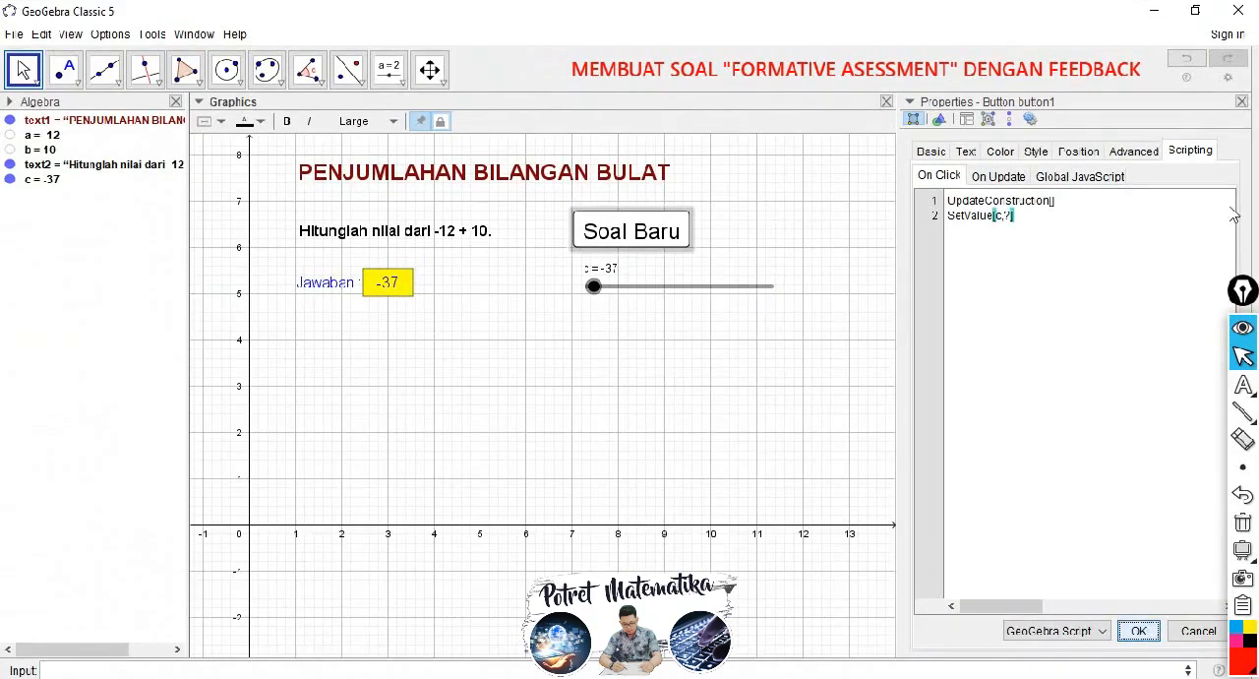
pyautogui.click(1241, 101)
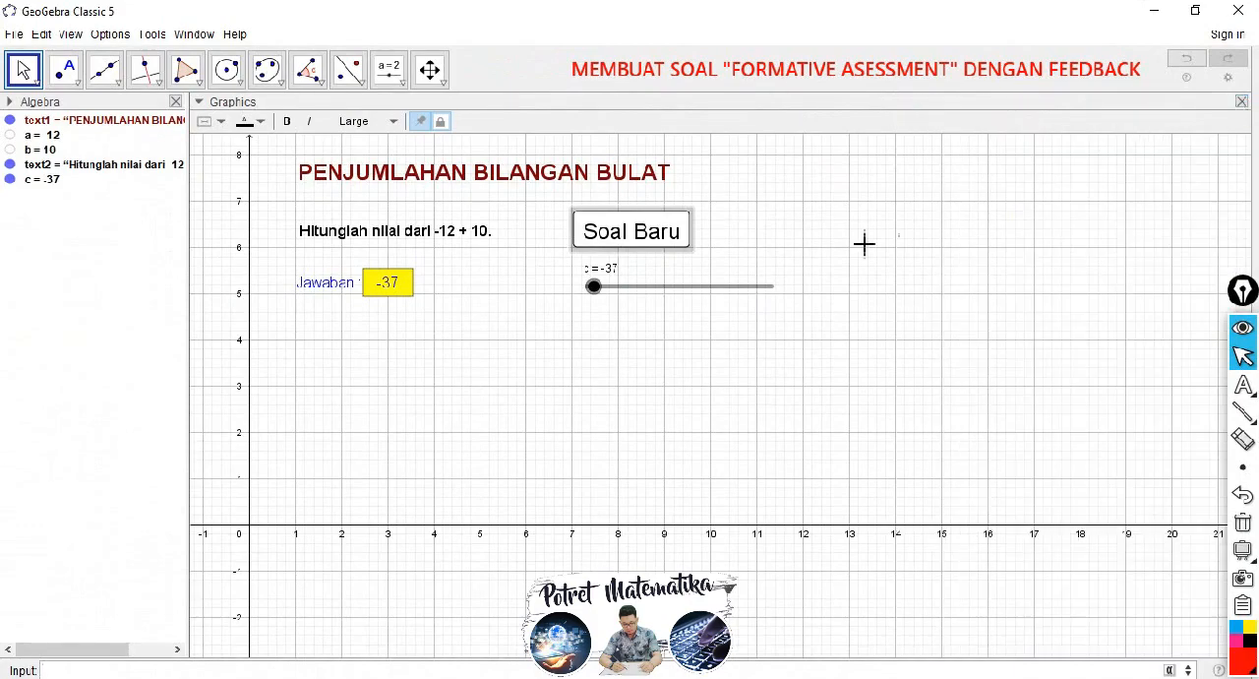
# Step: Test the "Soal Baru" button by generating several new questions and checking whether the "Jawaban :" box is cleared
pyautogui.click(630, 236)
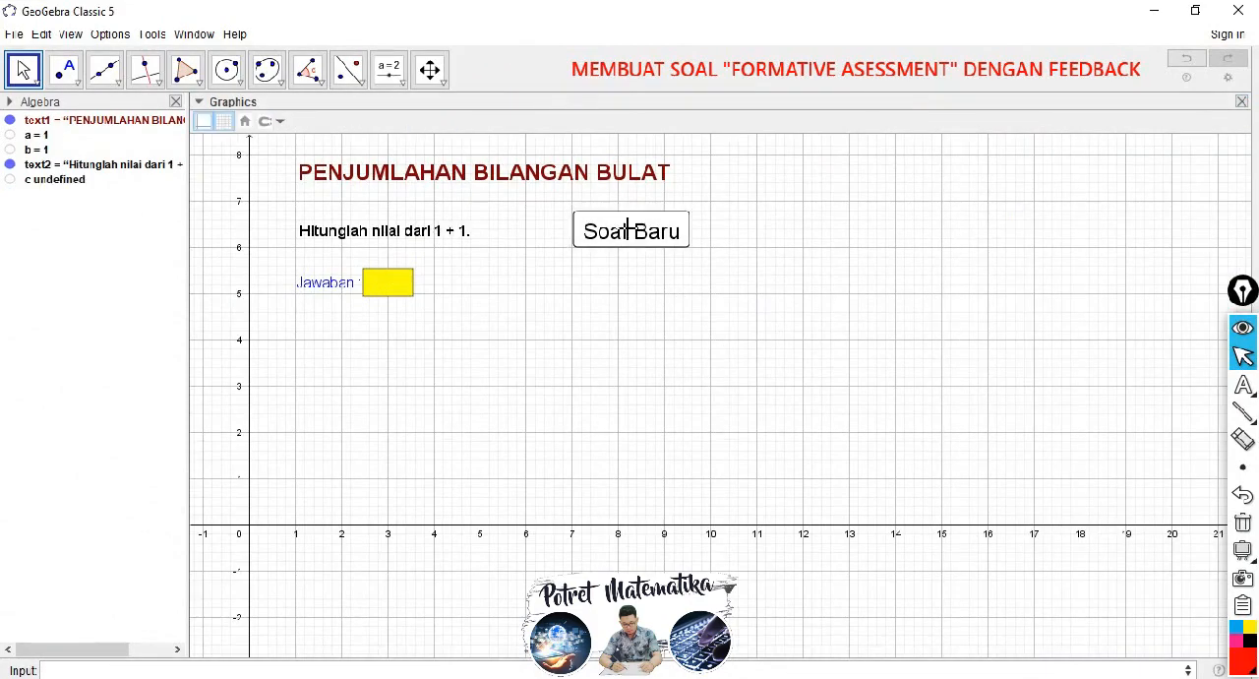
pyautogui.click(389, 287)
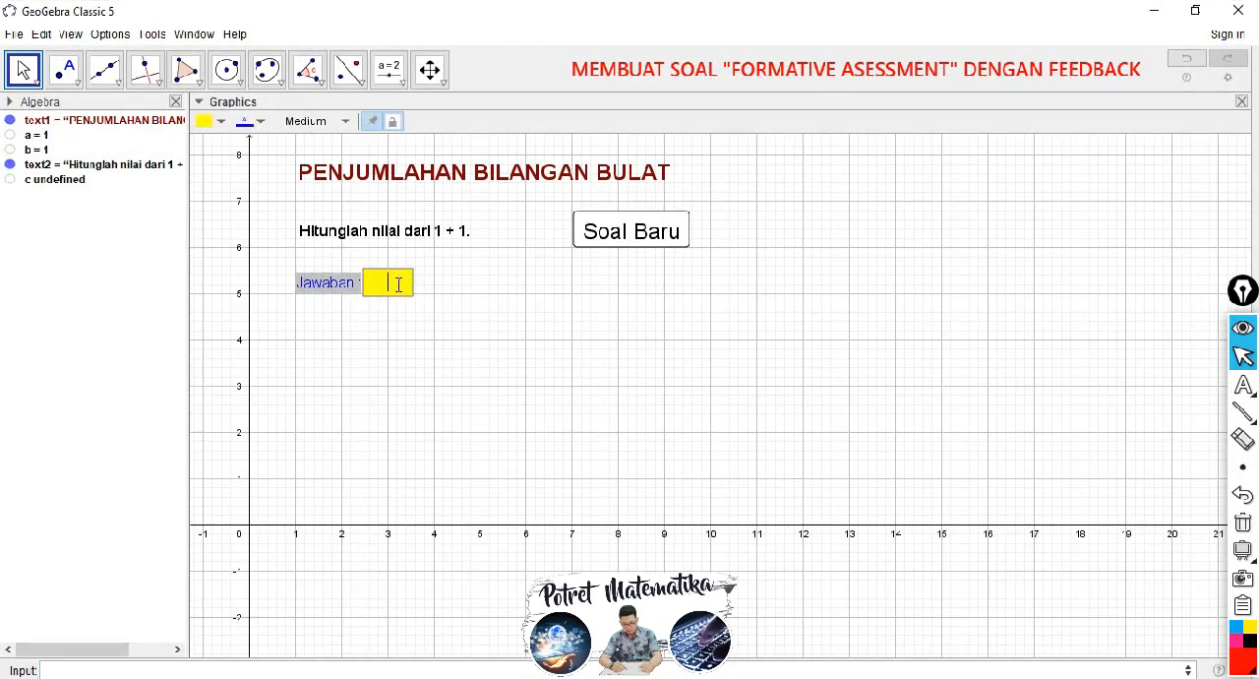
pyautogui.click(447, 283)
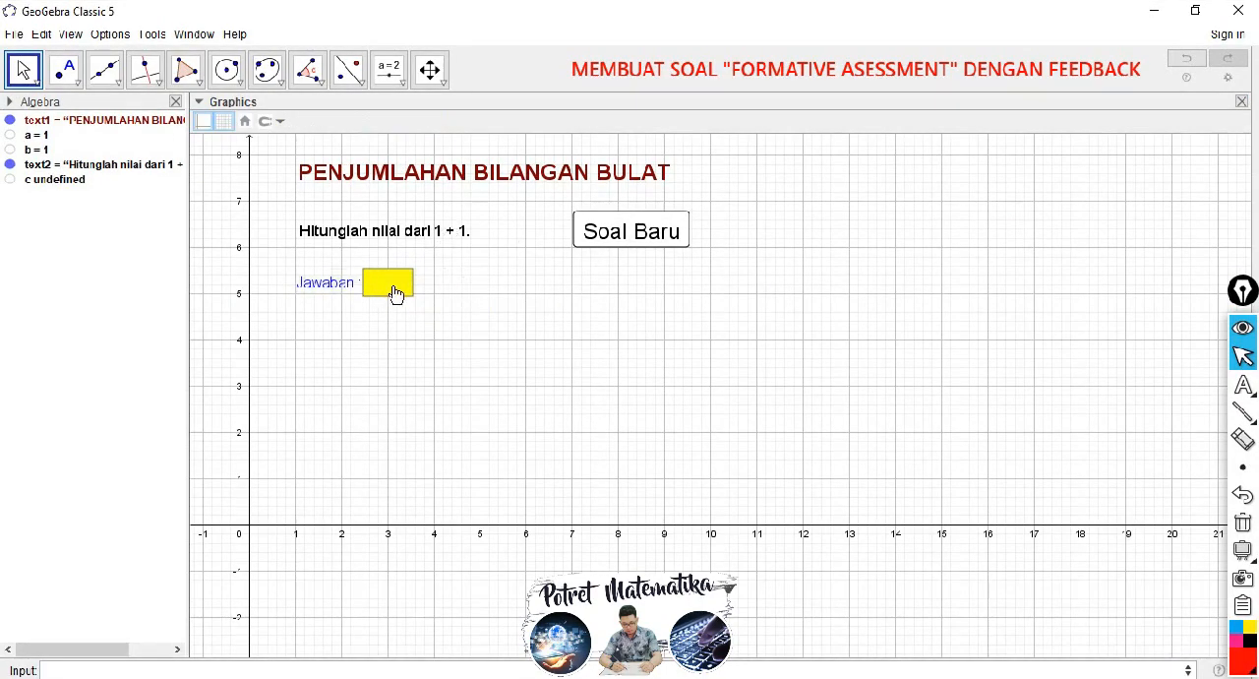
pyautogui.click(393, 285)
pyautogui.click(456, 287)
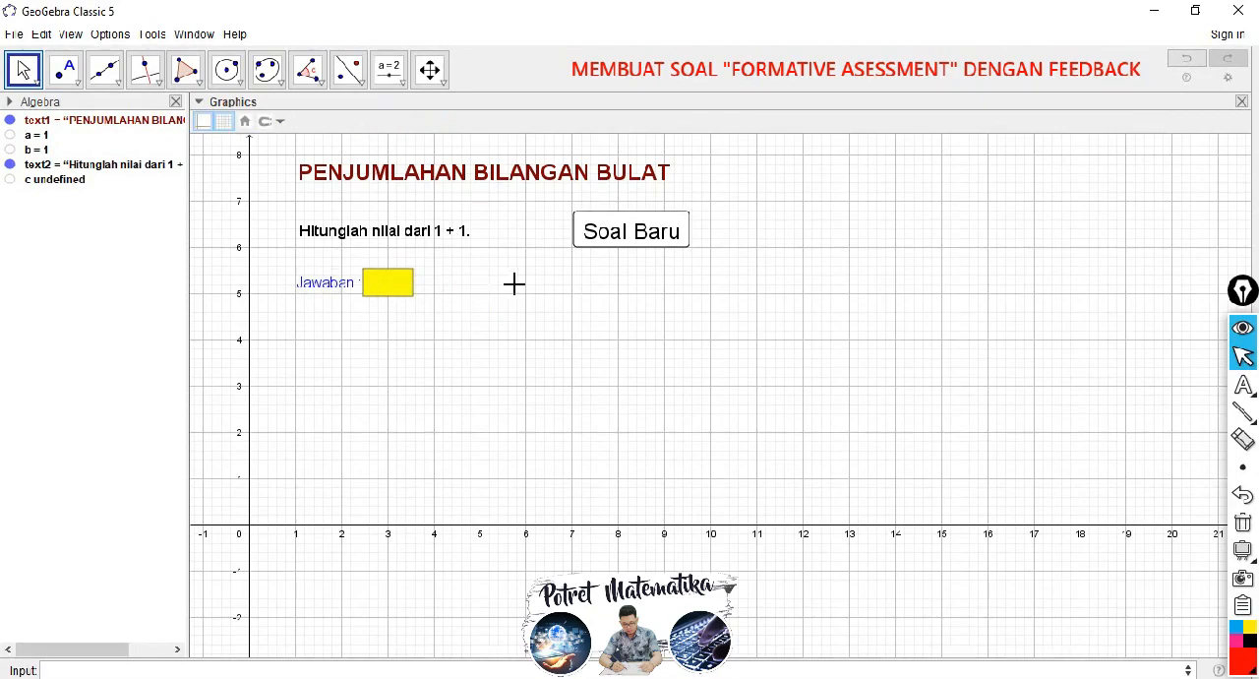
pyautogui.click(636, 236)
pyautogui.click(635, 232)
pyautogui.click(636, 231)
pyautogui.click(635, 230)
pyautogui.click(636, 230)
pyautogui.click(635, 233)
pyautogui.click(623, 243)
# Step: Begin an if command for the feedback with the condition c==a+b and the text "Benar" for a correct answer
pyautogui.click(65, 668)
pyautogui.write('if')
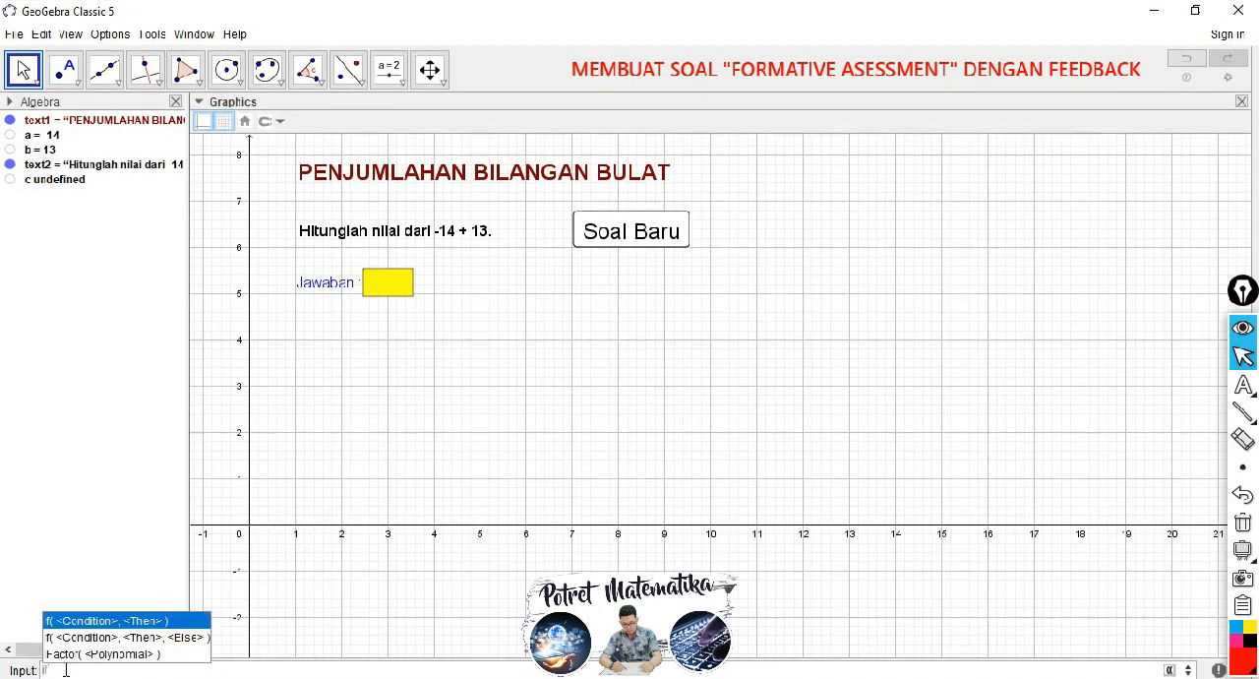
pyautogui.press('Escape')
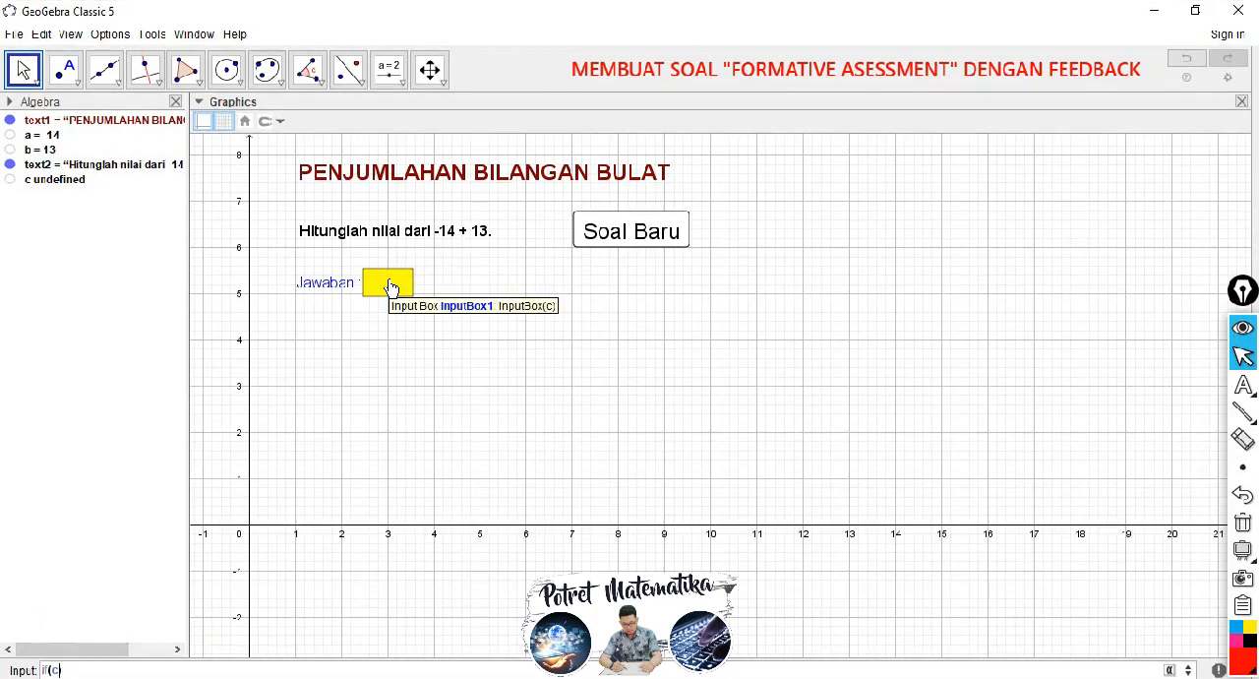
pyautogui.write('c==')
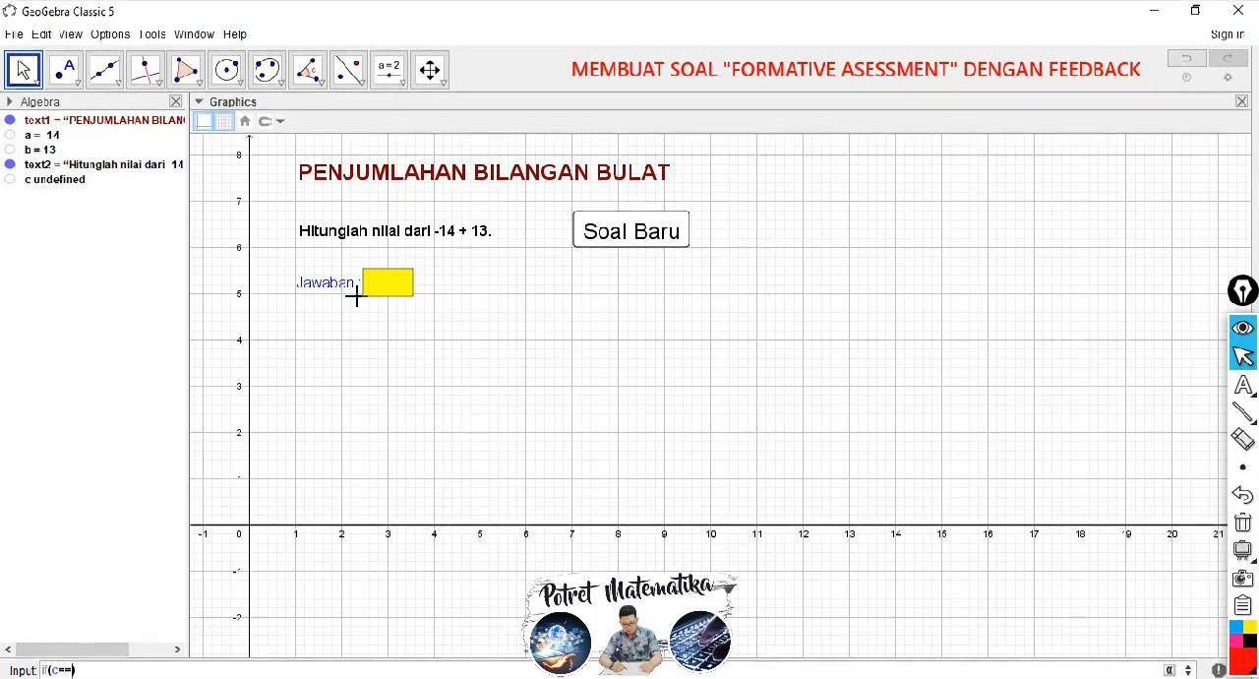
pyautogui.write('a+')
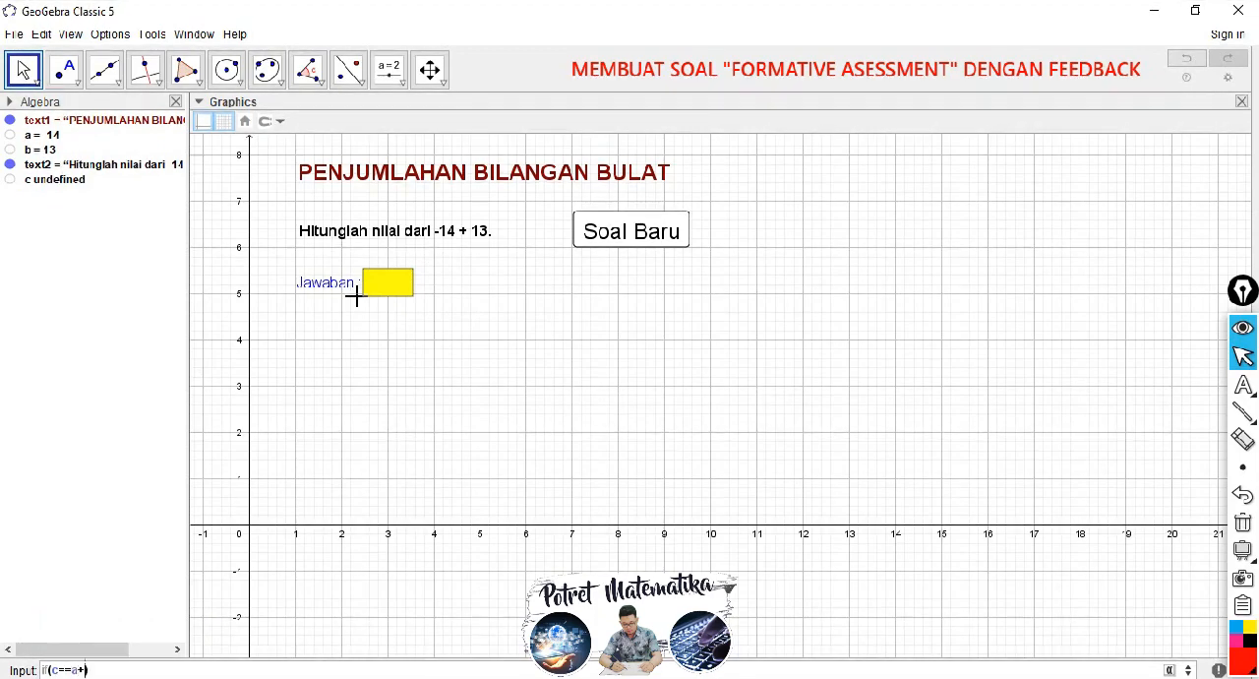
pyautogui.write('b')
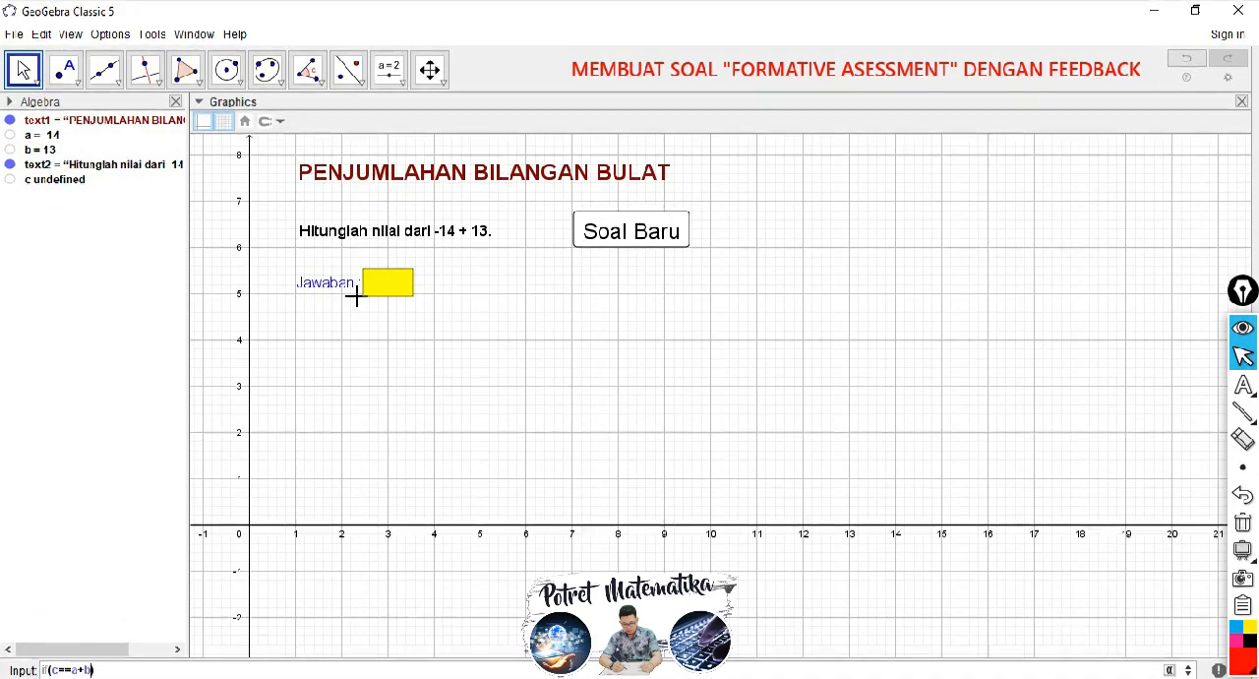
pyautogui.write(',')
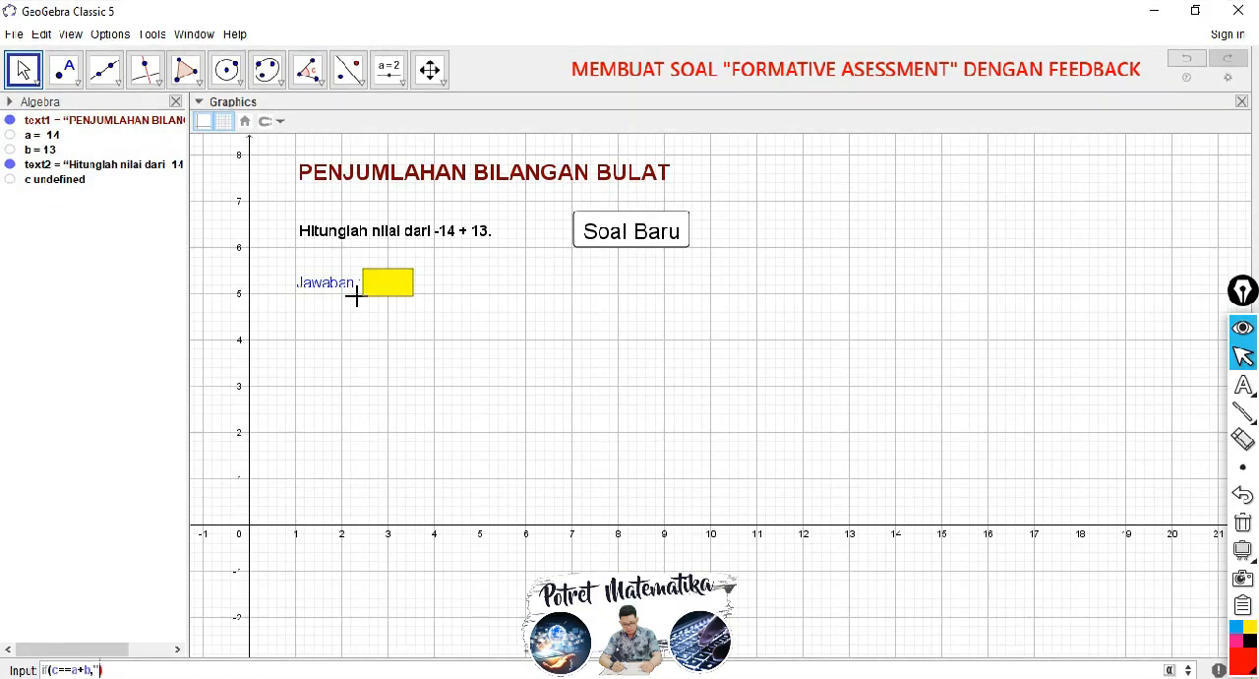
pyautogui.write('"')
pyautogui.write('Bena')
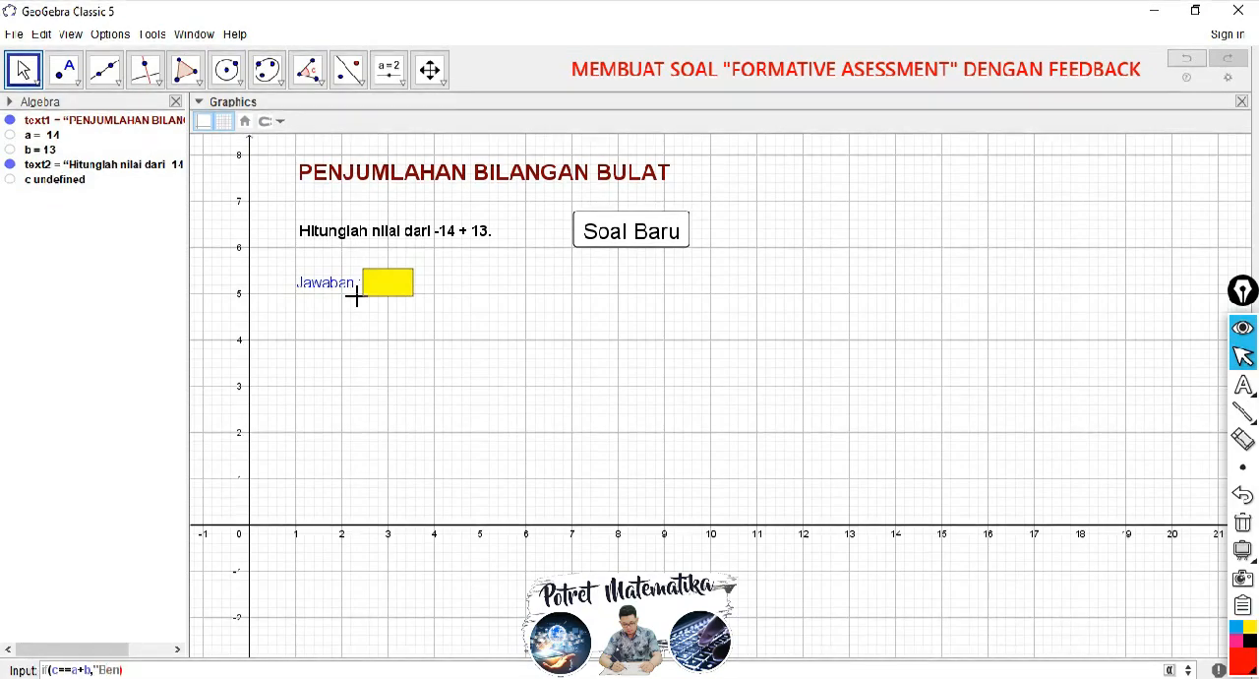
pyautogui.write('r')
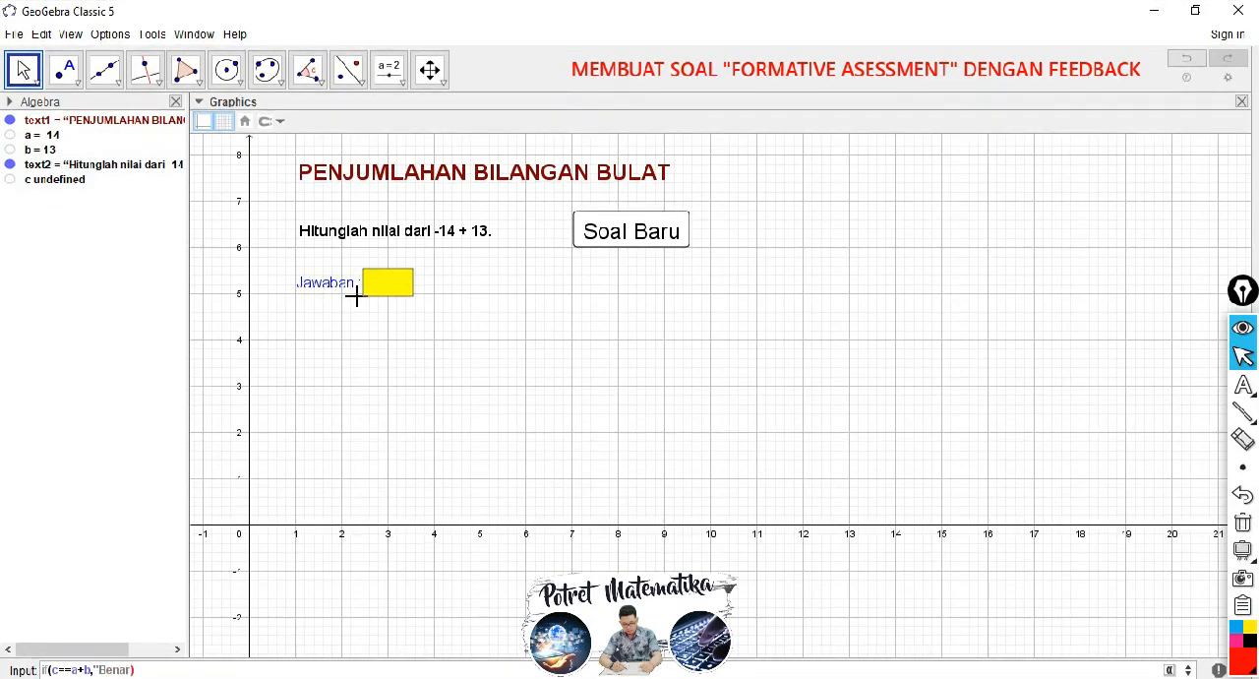
pyautogui.write('"')
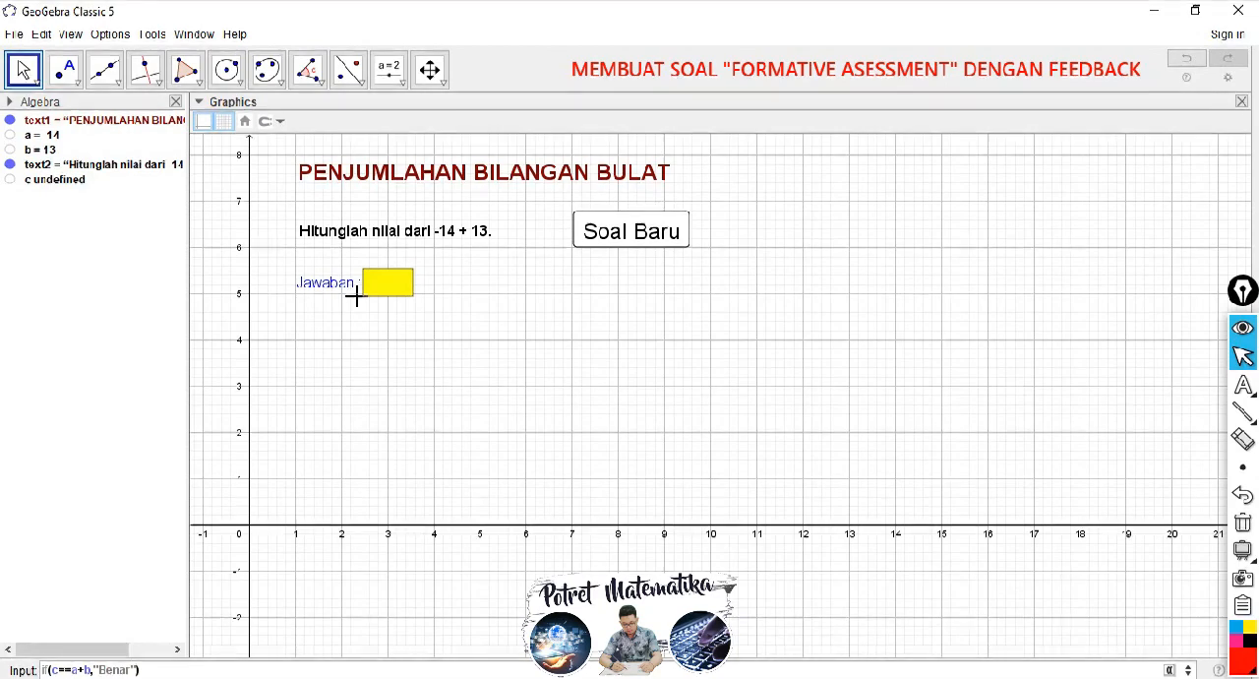
pyautogui.write(',')
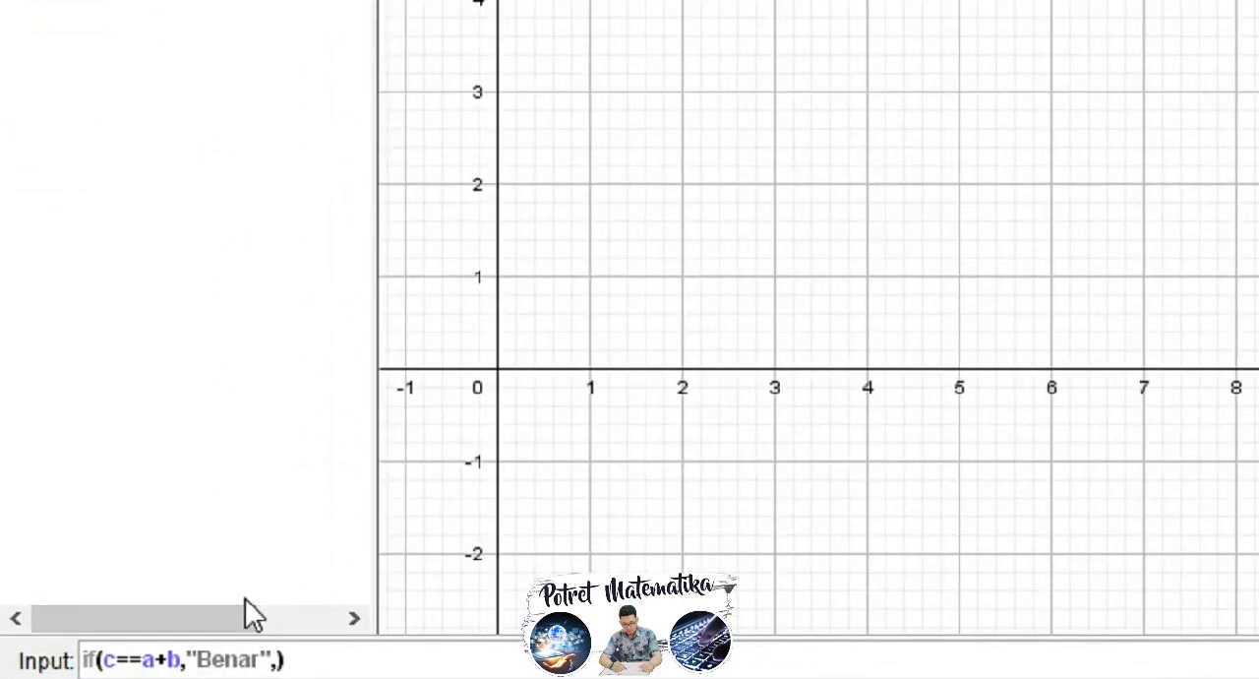
# Step: Complete the if command with the text "Salah, Coba Lagi!" for a wrong answer and create the feedback text
pyautogui.write('"Salah')
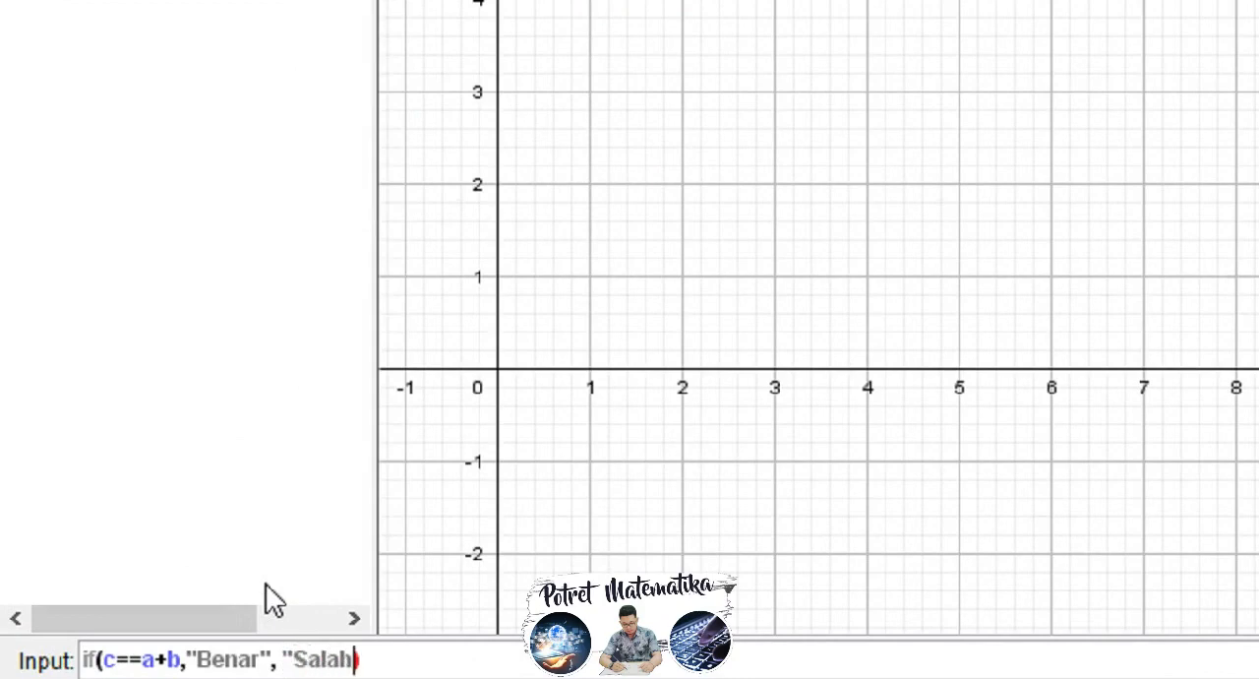
pyautogui.write(', Coba ')
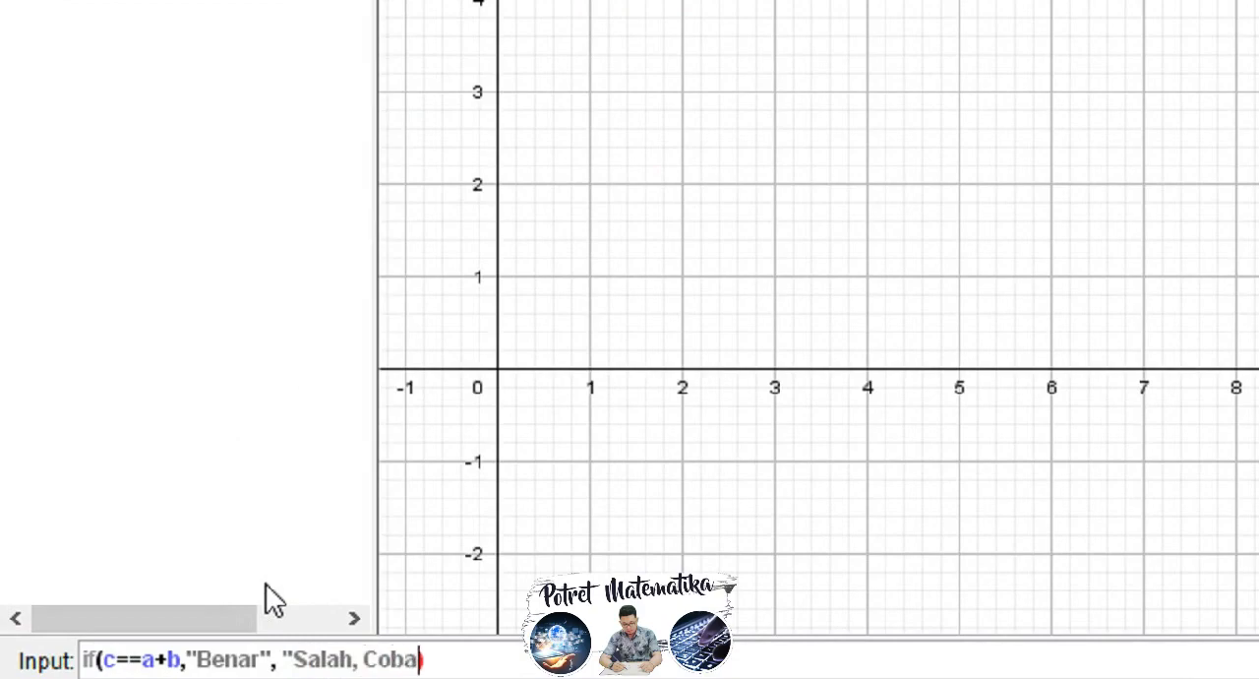
pyautogui.write('Lagi!"')
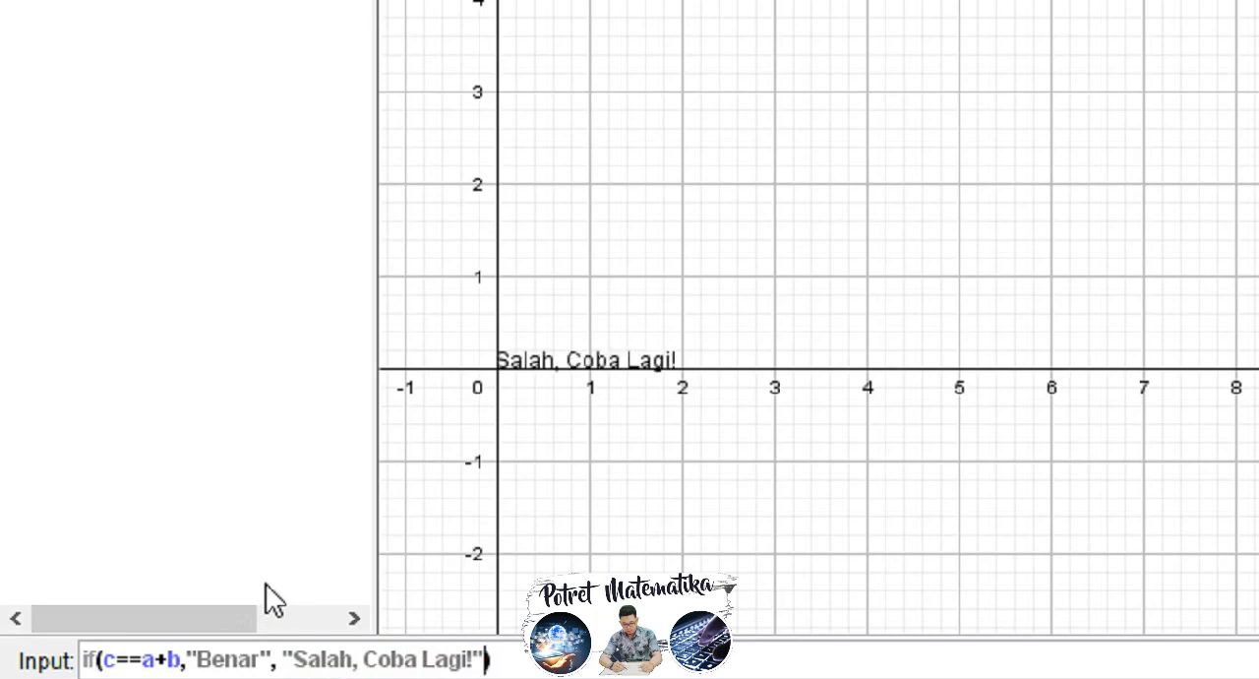
pyautogui.click(515, 657)
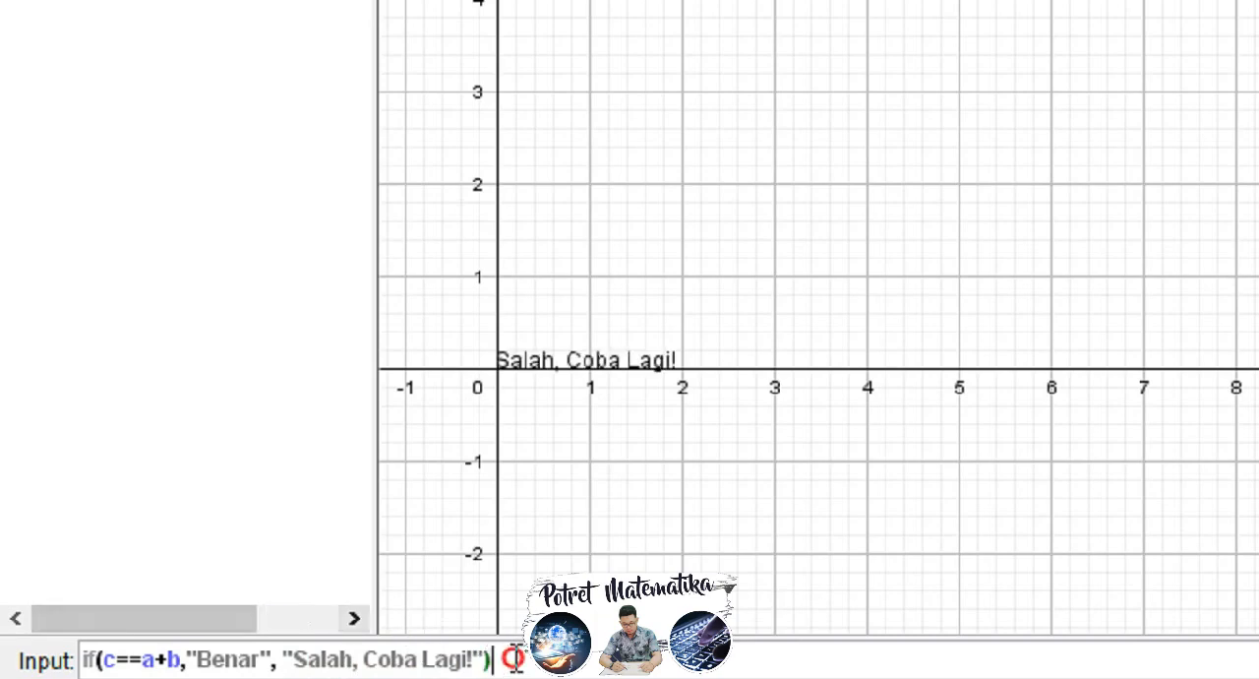
pyautogui.press('Return')
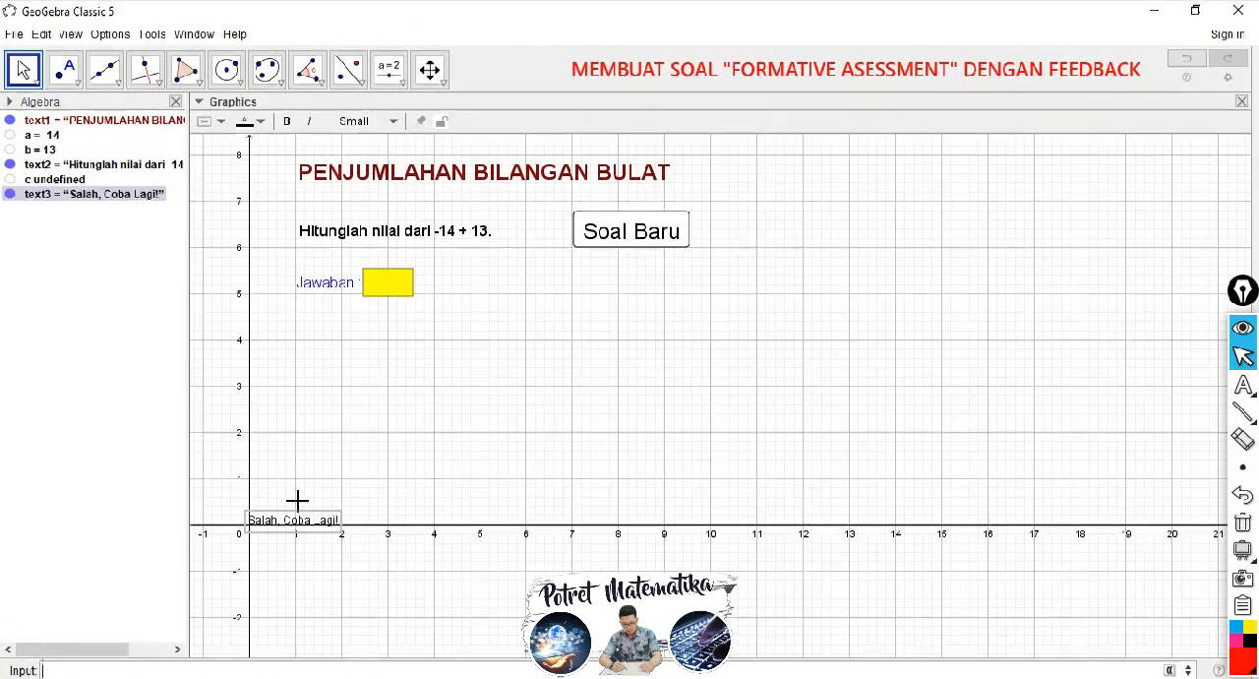
# Step: Move the feedback text from the origin to just below the yellow answer box
pyautogui.moveTo(274, 528)
pyautogui.mouseDown()
pyautogui.moveTo(325, 422)
pyautogui.moveTo(325, 357)
pyautogui.moveTo(387, 324)
pyautogui.mouseUp()
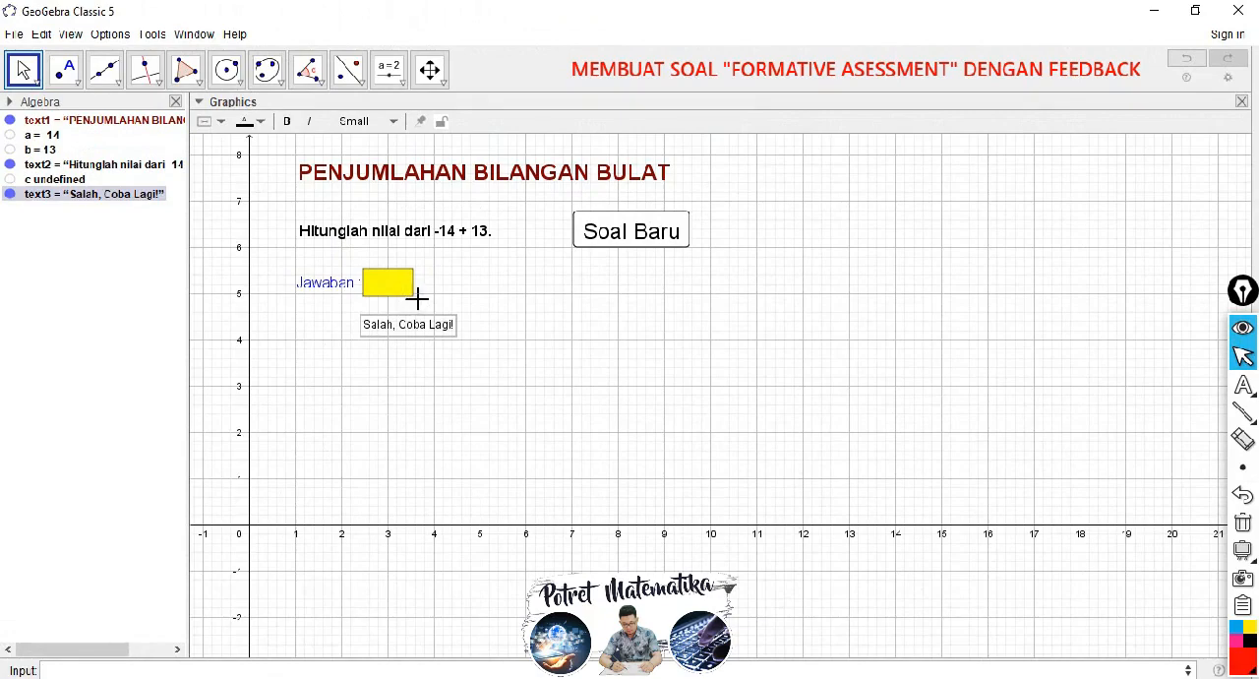
pyautogui.click(766, 676)
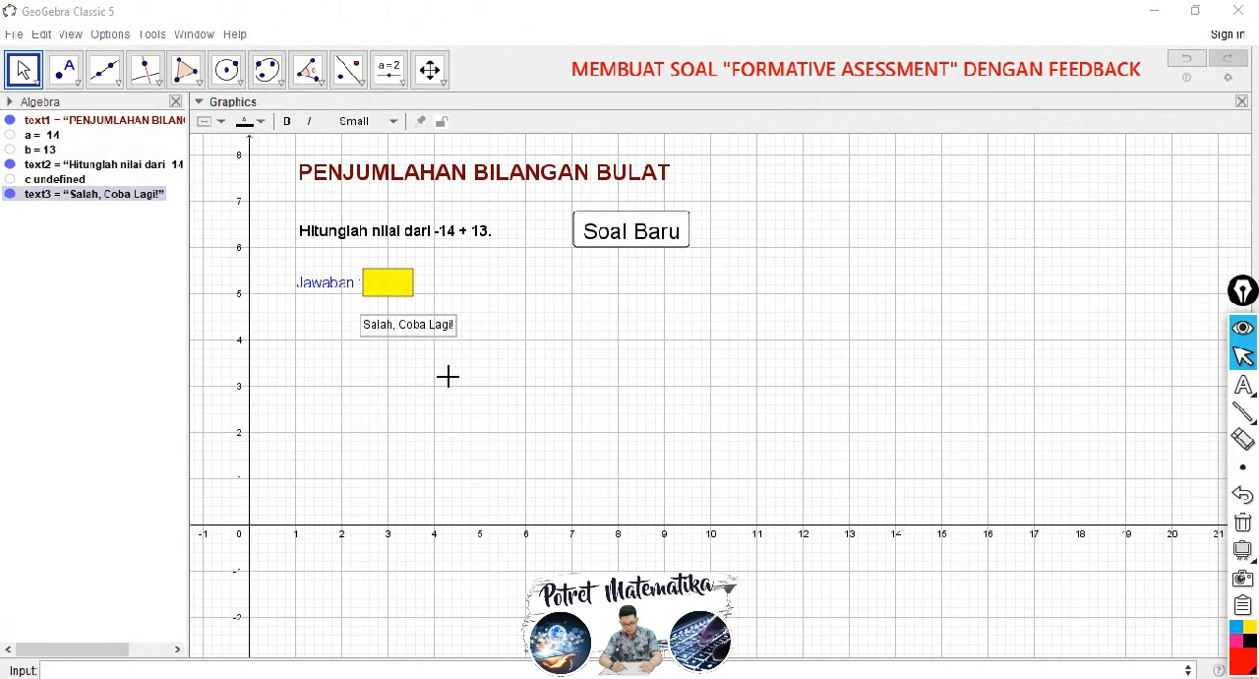
pyautogui.click(495, 320)
pyautogui.click(401, 330)
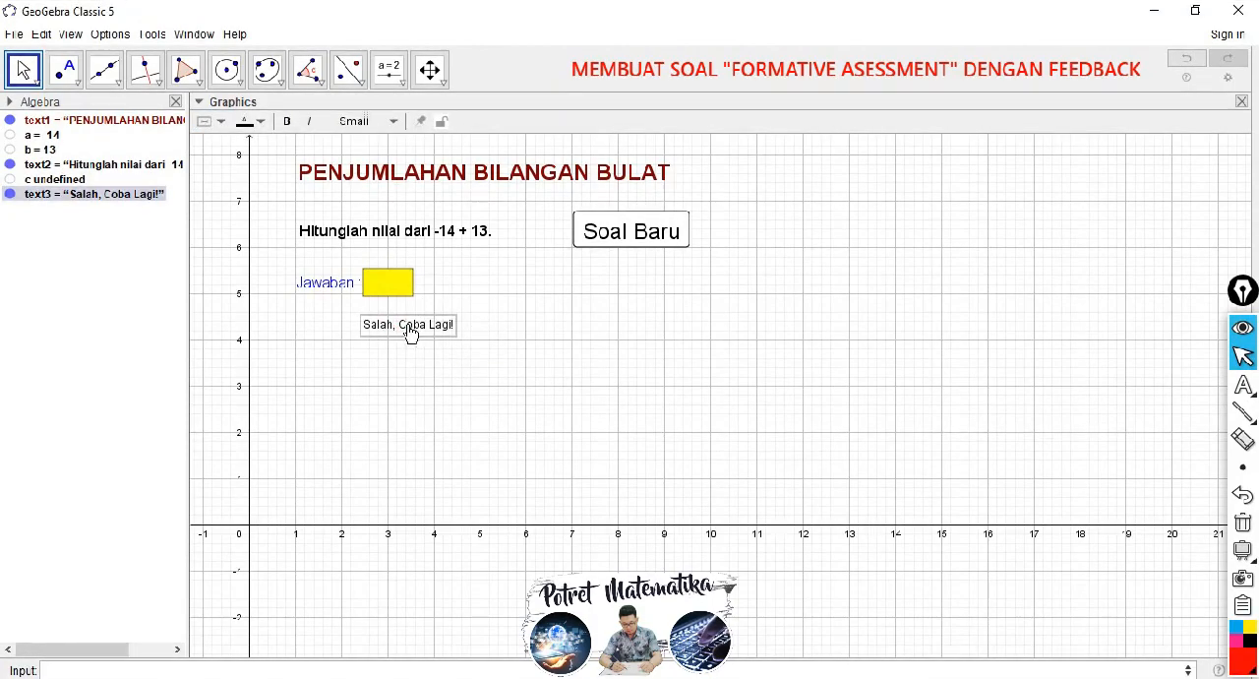
# Step: Set the feedback text's condition to show to IsDefined(c)==true and close the properties
pyautogui.rightClick(410, 335)
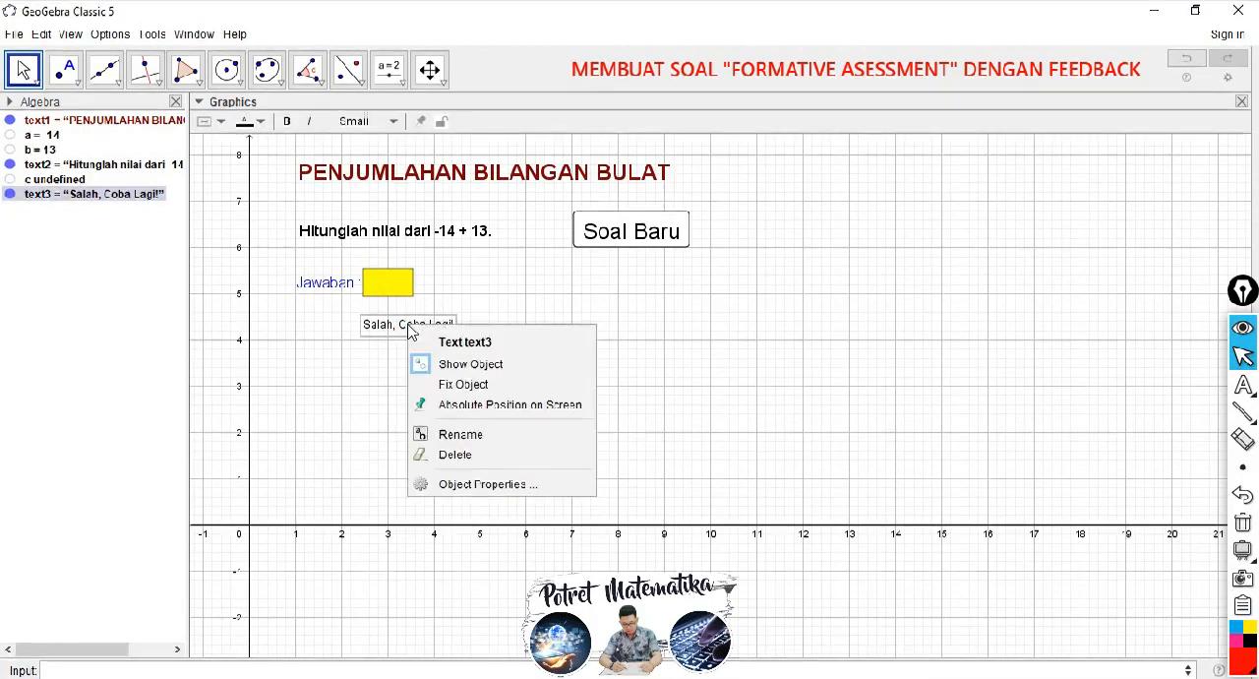
pyautogui.click(452, 484)
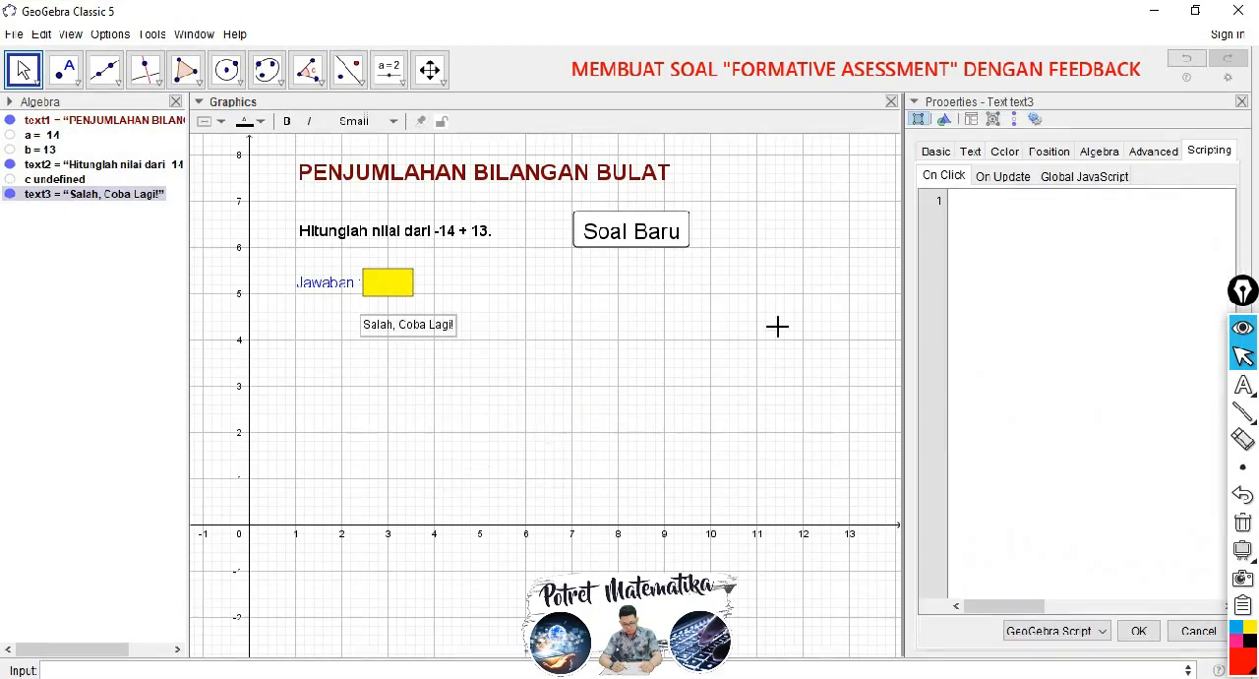
pyautogui.click(1147, 155)
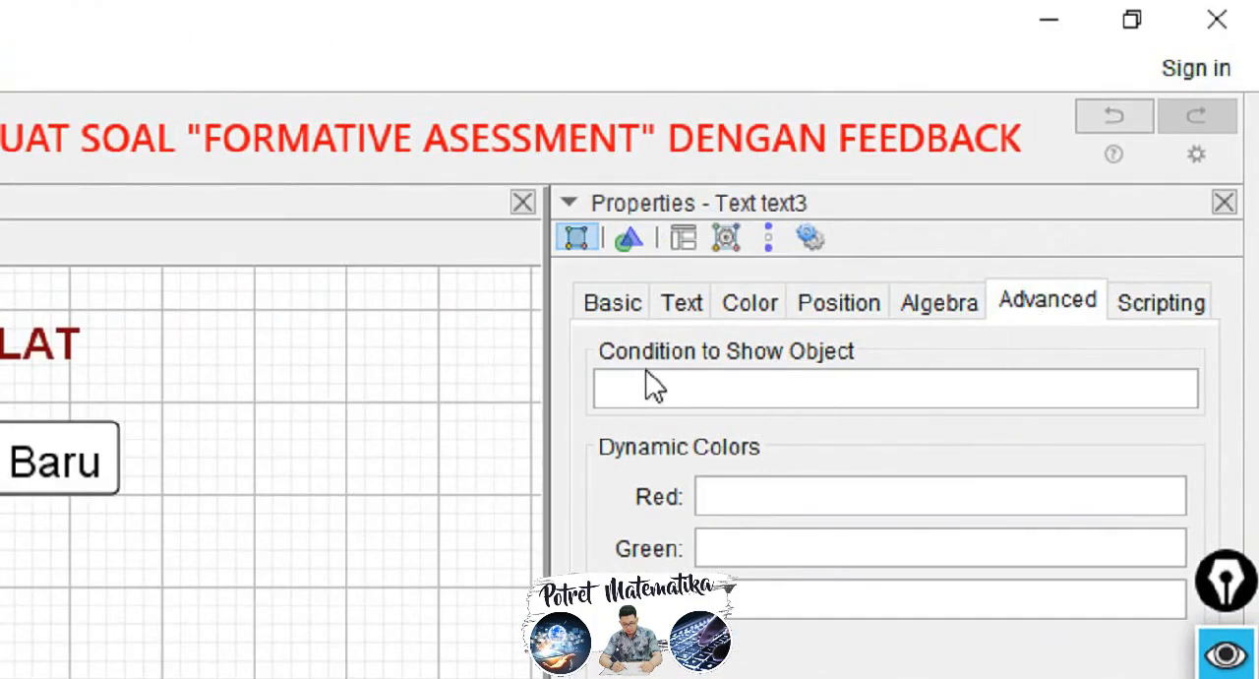
pyautogui.click(689, 391)
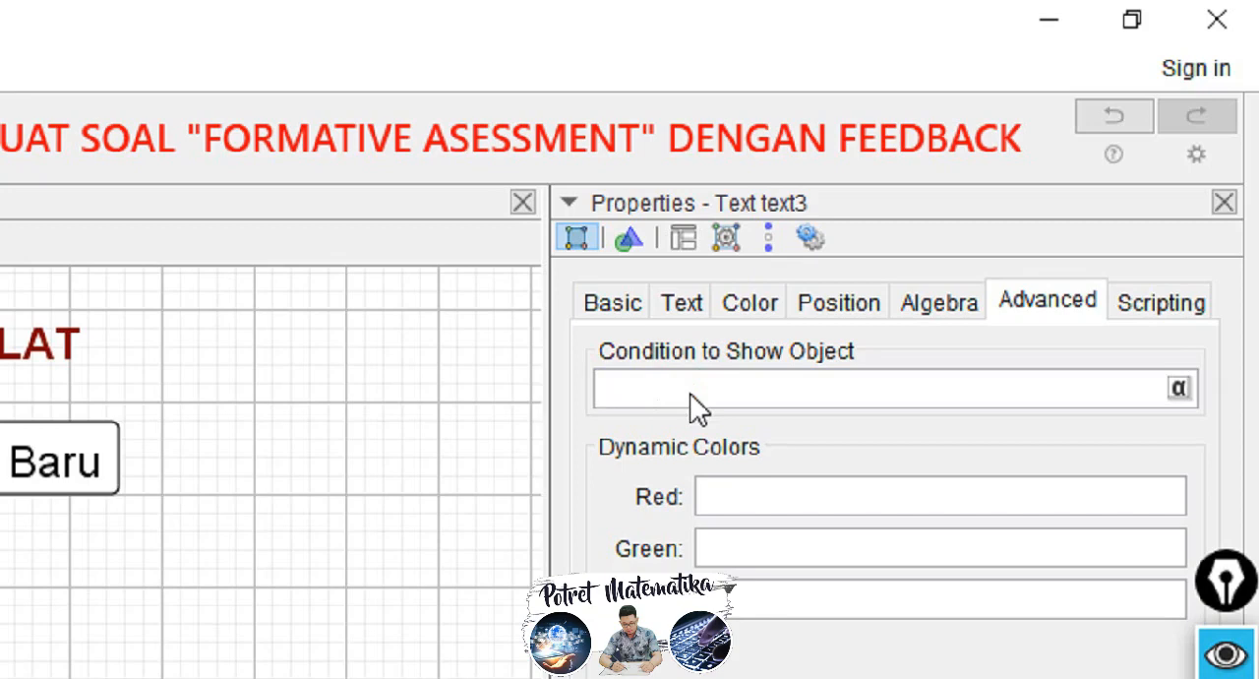
pyautogui.click(690, 397)
pyautogui.write('IsDefined')
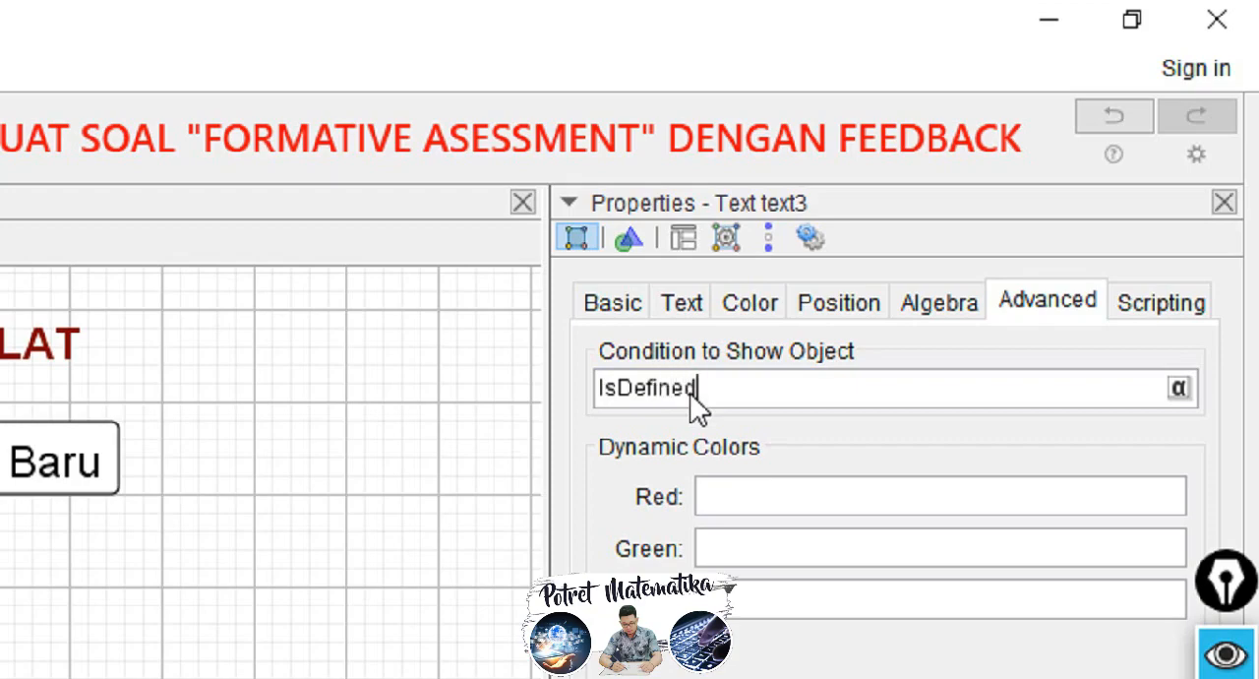
pyautogui.write('(c')
pyautogui.press('Right')
pyautogui.write('==')
pyautogui.write('true')
pyautogui.press('Return')
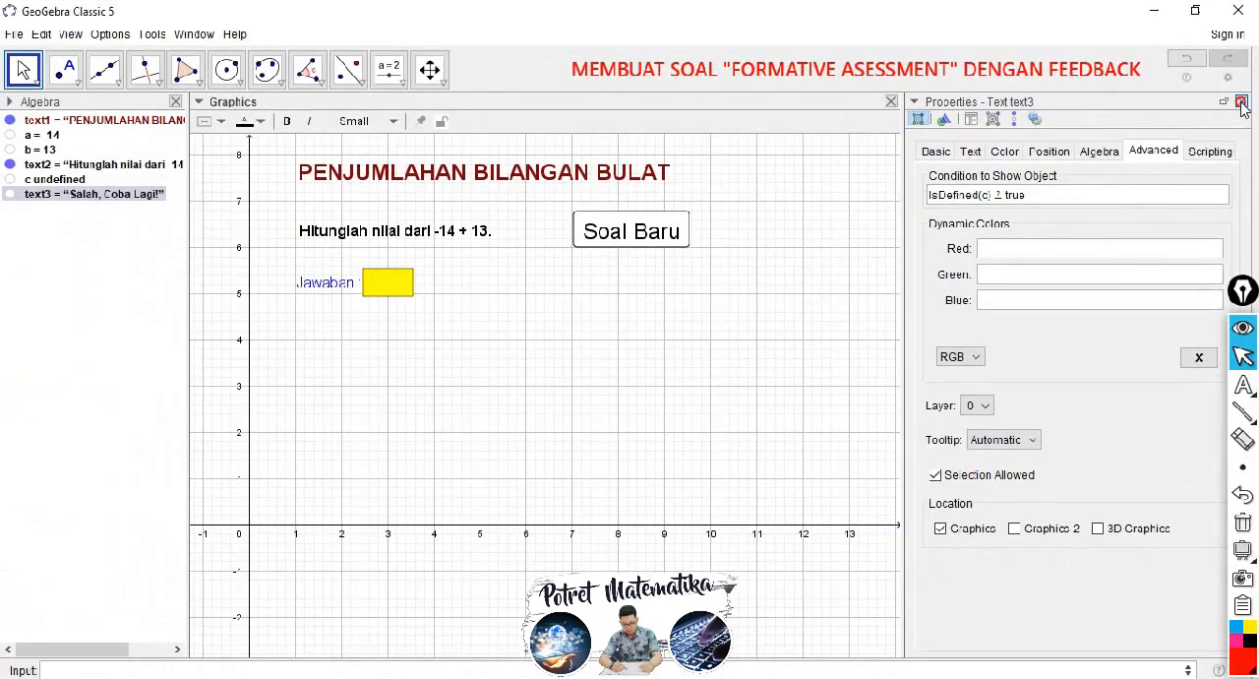
pyautogui.click(1241, 103)
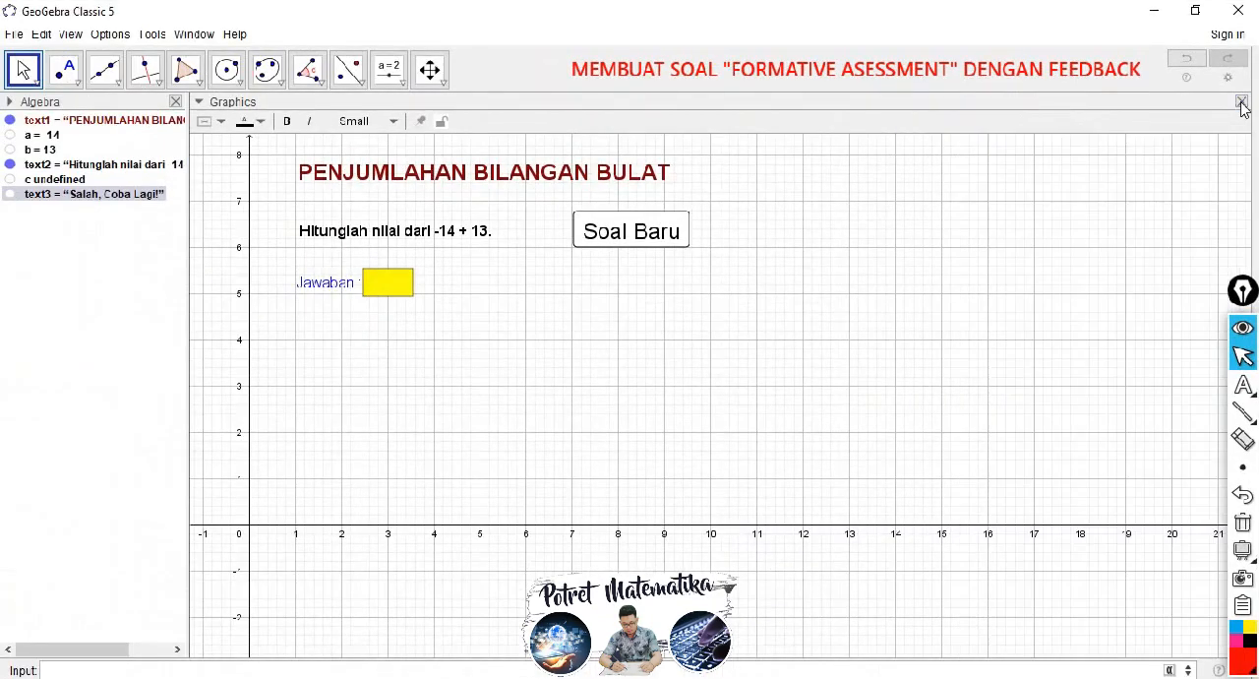
pyautogui.click(389, 350)
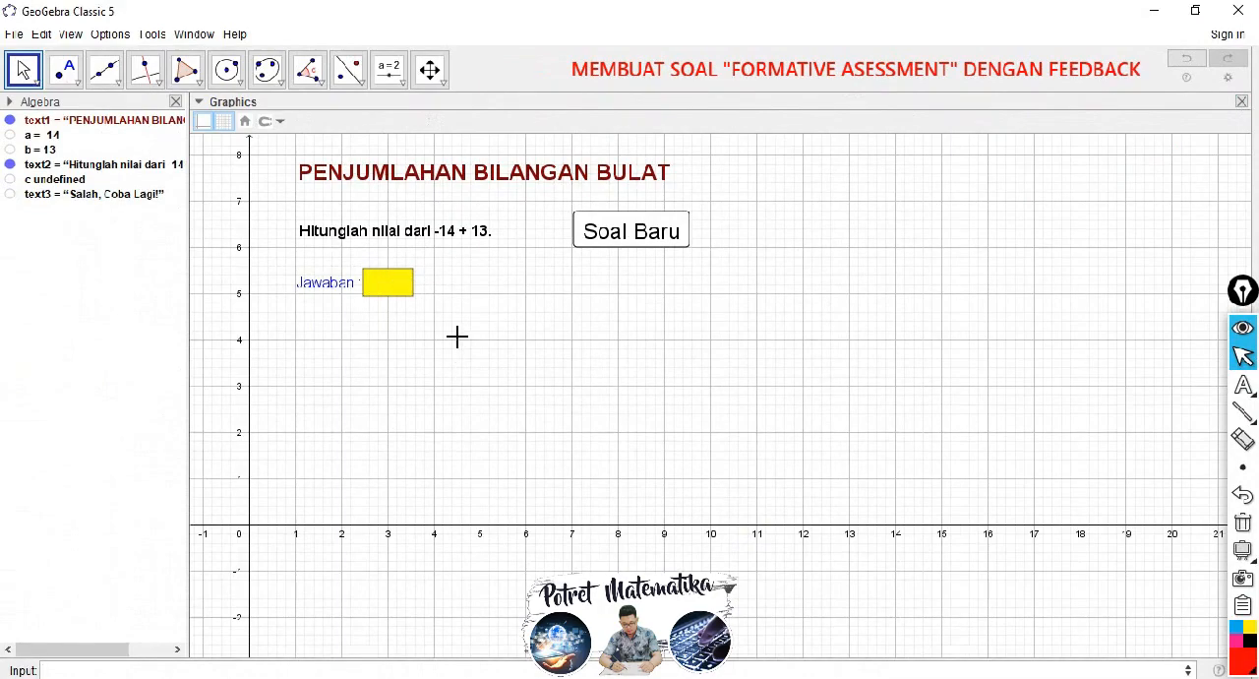
# Step: Generate a new question, answer it with -15 and hide the slider of c in the graphics view
pyautogui.click(631, 232)
pyautogui.click(393, 281)
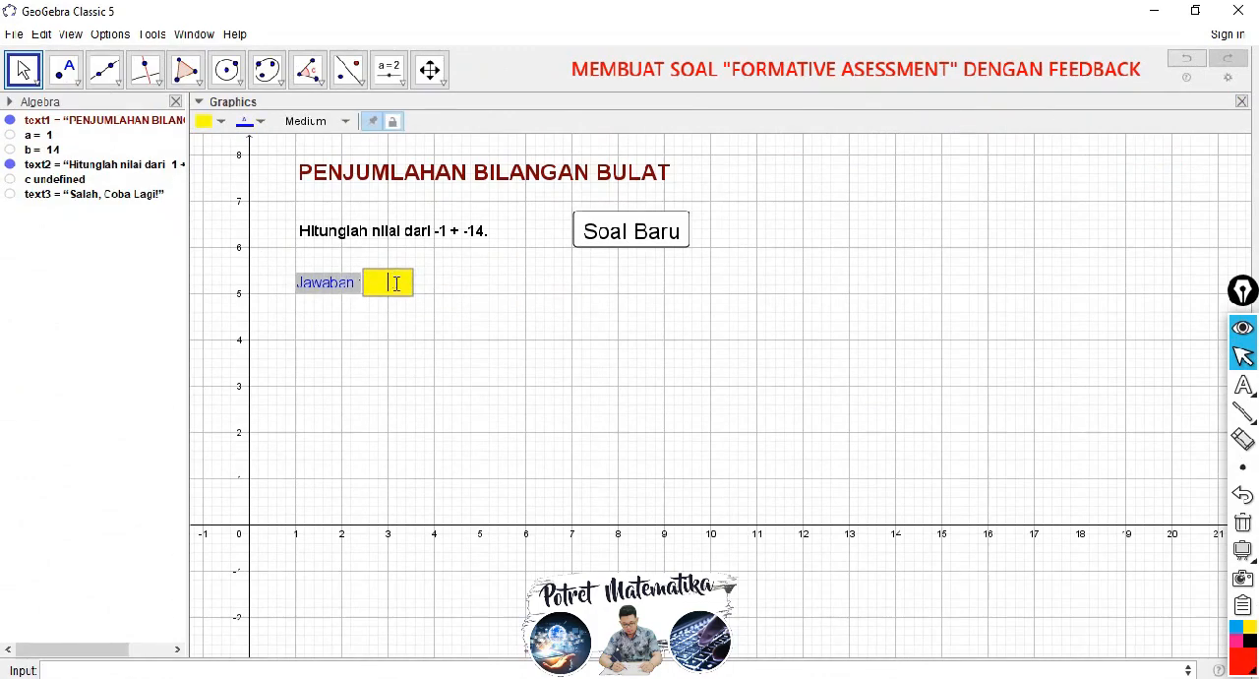
pyautogui.write('-15')
pyautogui.press('Return')
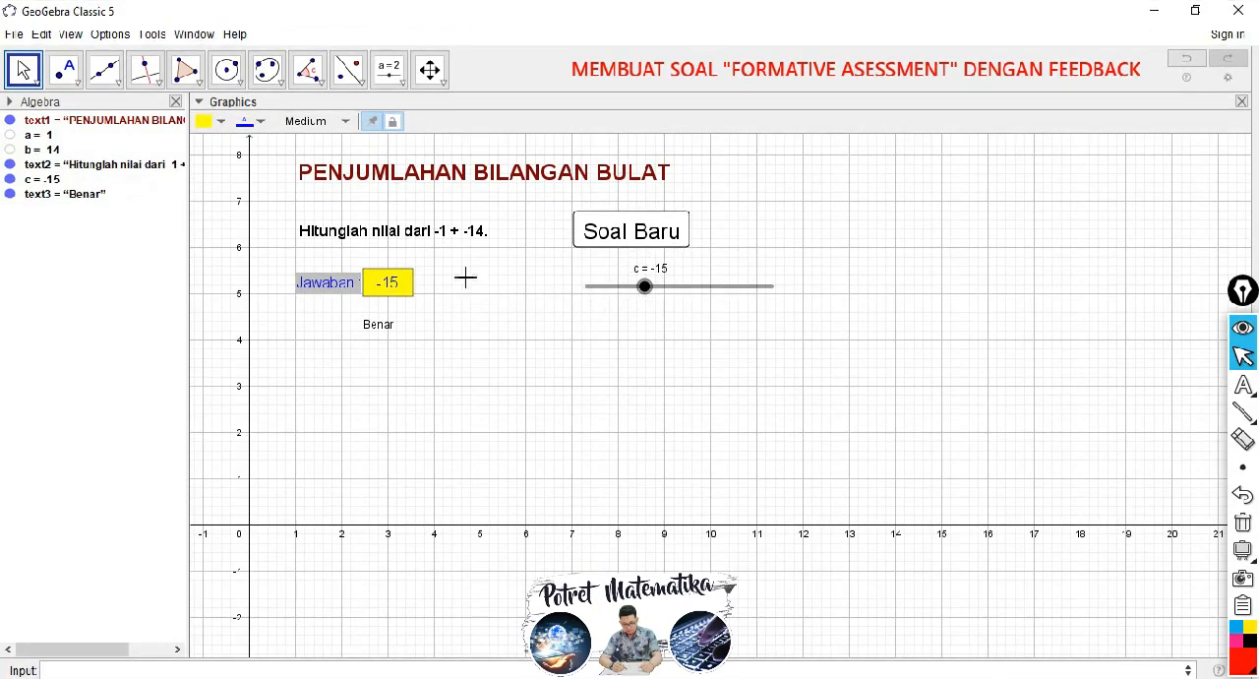
pyautogui.click(10, 180)
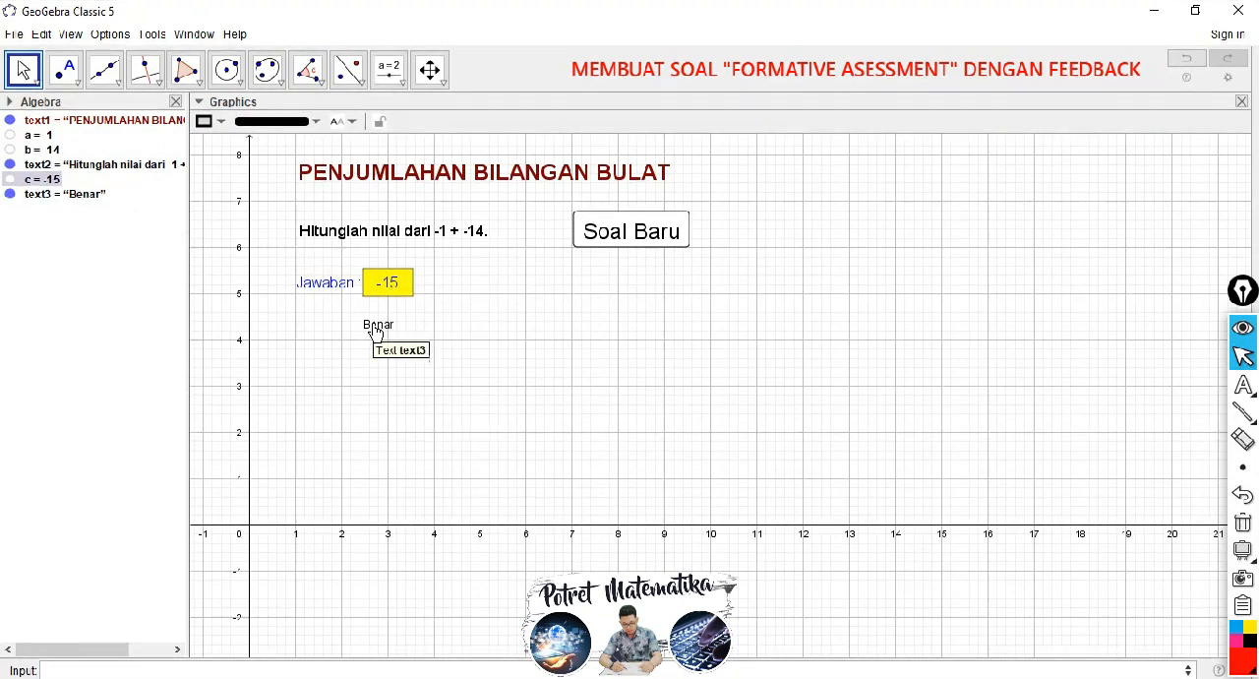
# Step: Test the feedback for a wrong answer by entering 20 on a new question, and generate another question
pyautogui.click(648, 236)
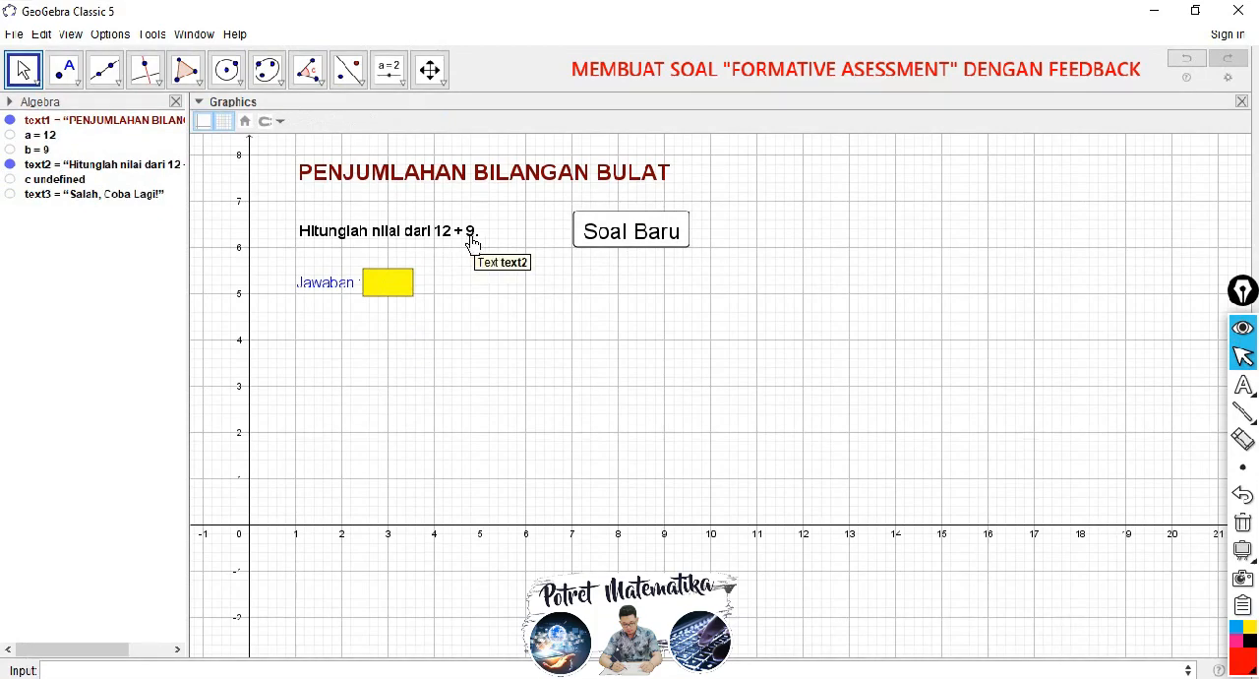
pyautogui.click(390, 284)
pyautogui.write('20')
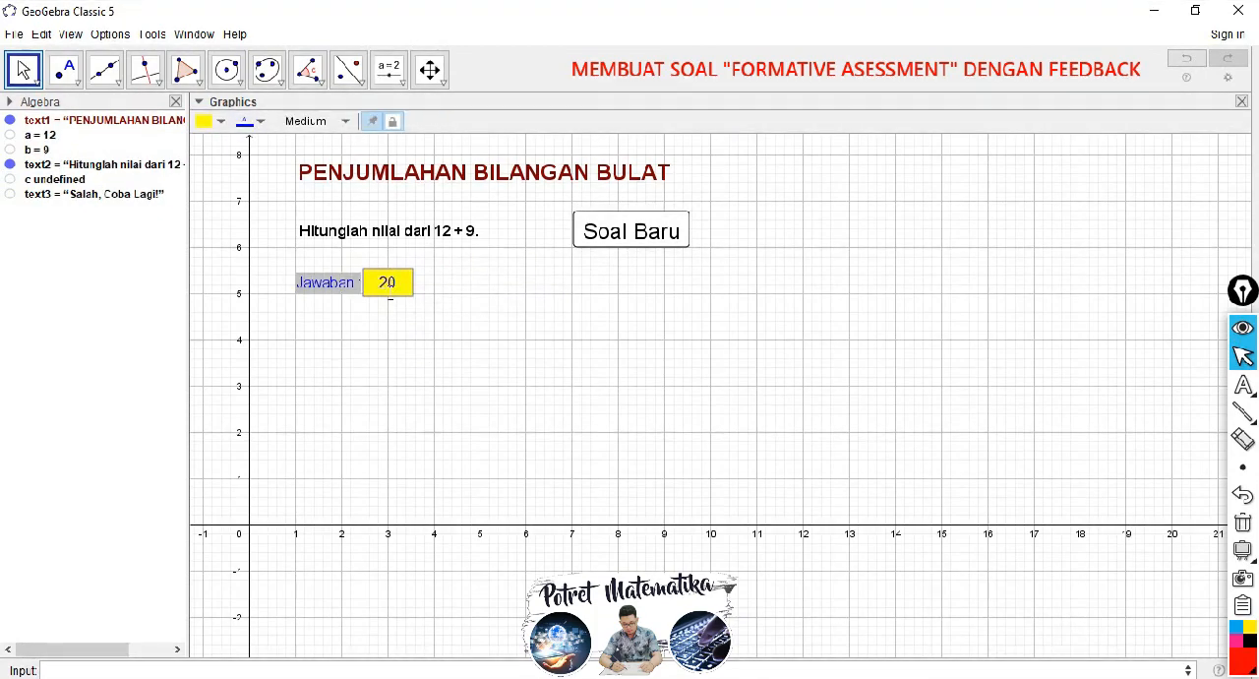
pyautogui.press('Return')
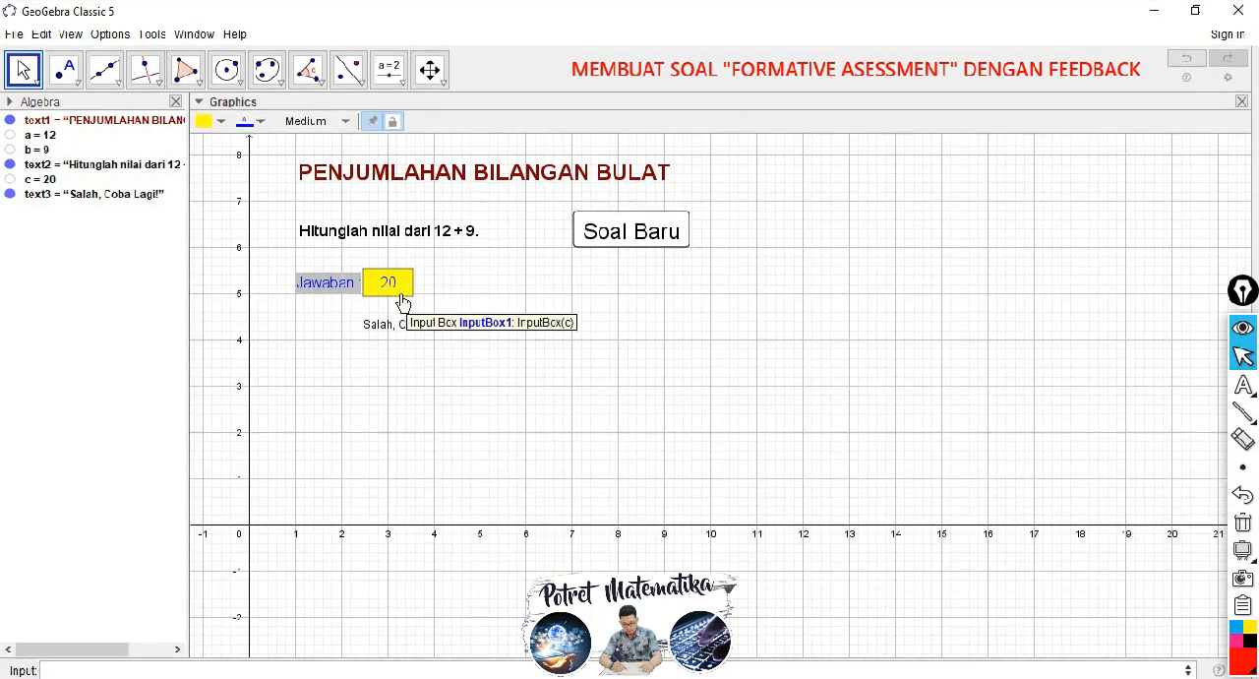
pyautogui.click(641, 240)
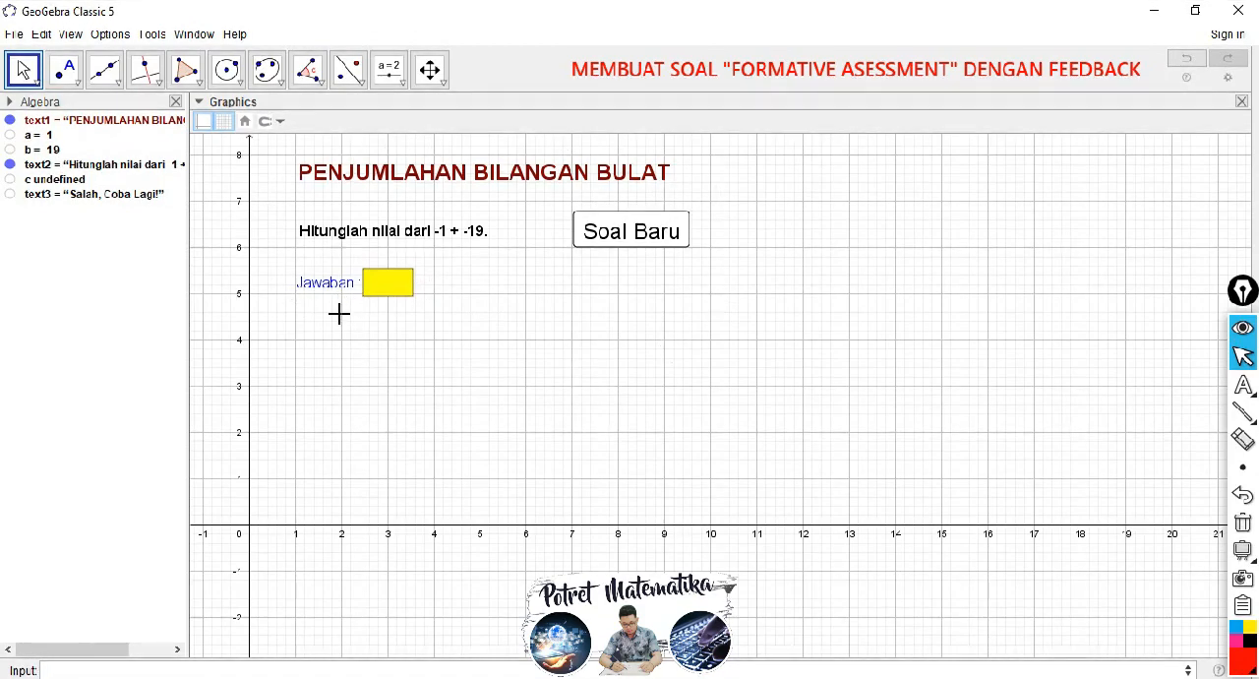
# Step: Give the "Soal Baru" button a green background and an orange foreground colour
pyautogui.rightClick(637, 241)
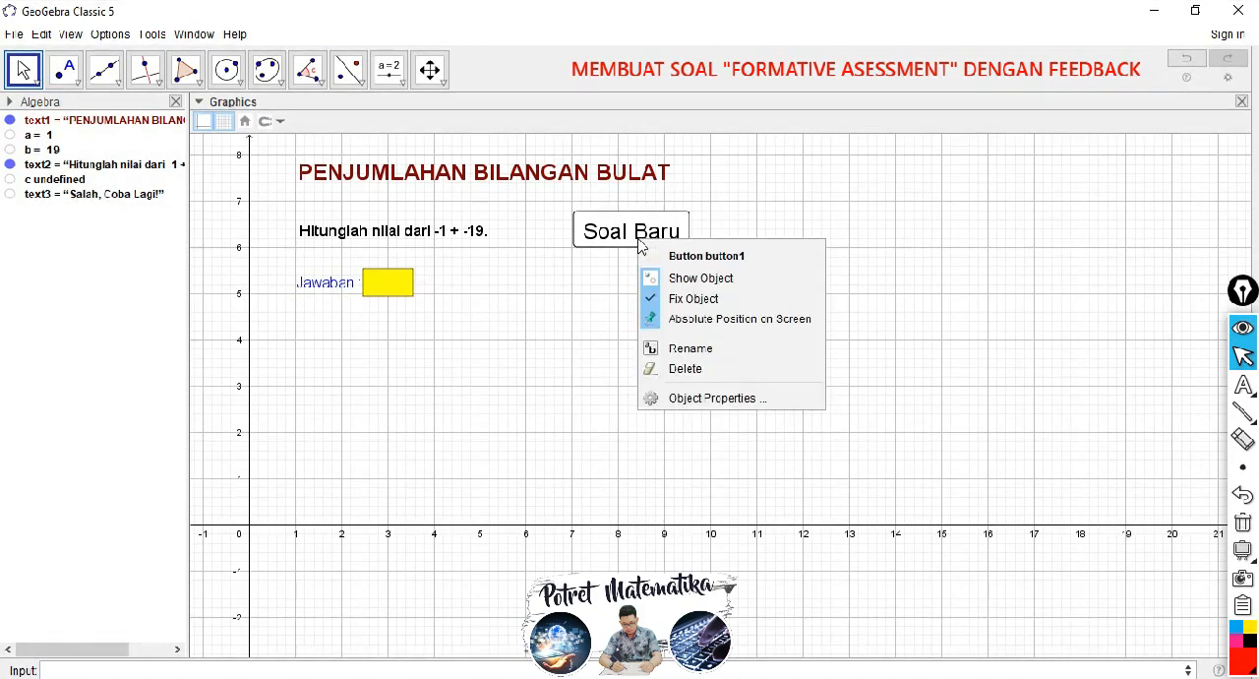
pyautogui.click(678, 398)
pyautogui.click(1001, 155)
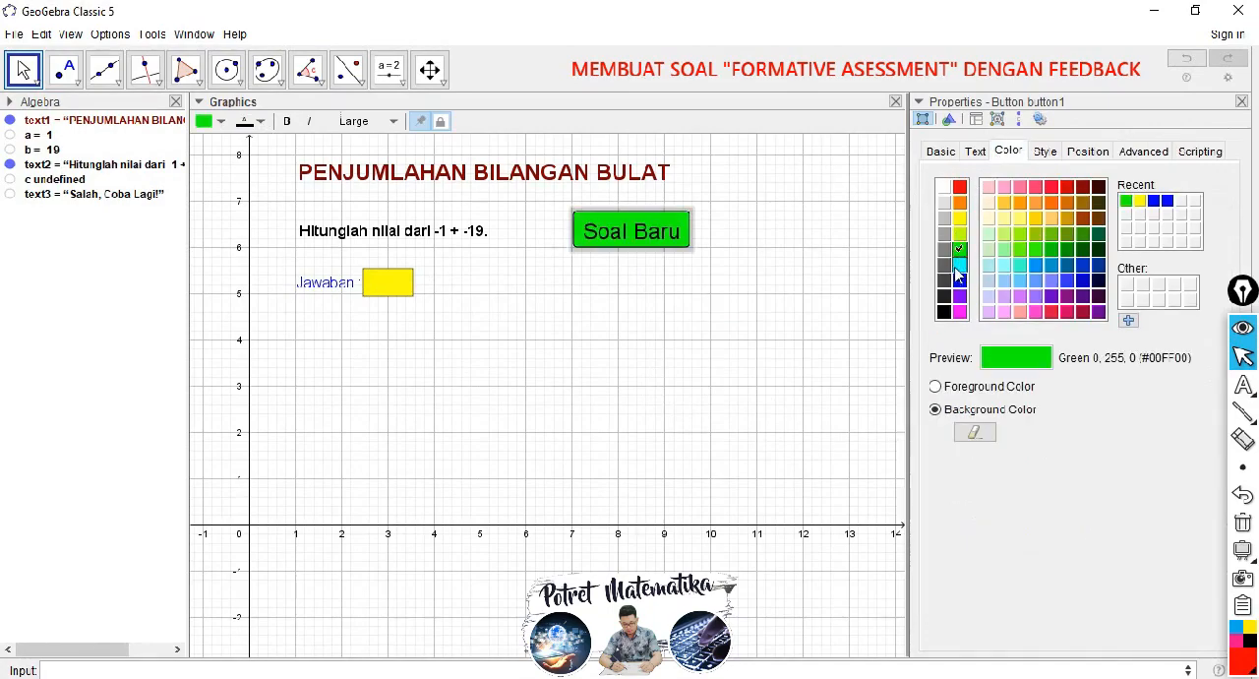
pyautogui.click(942, 390)
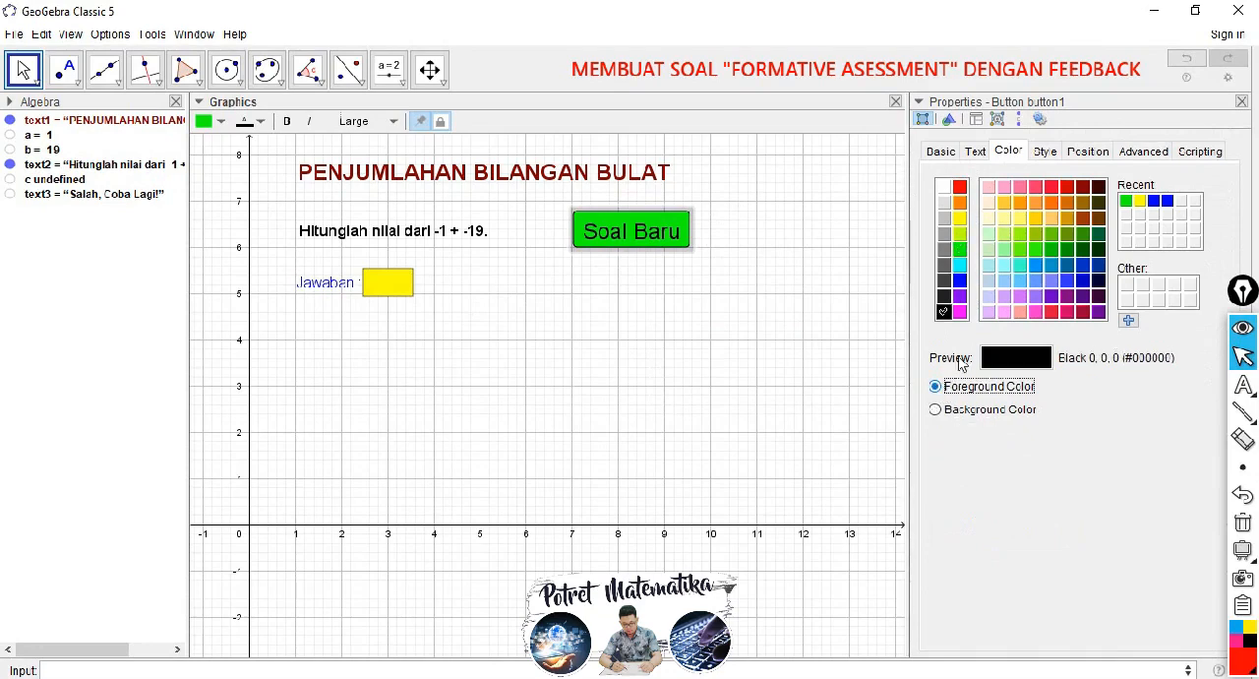
pyautogui.click(960, 268)
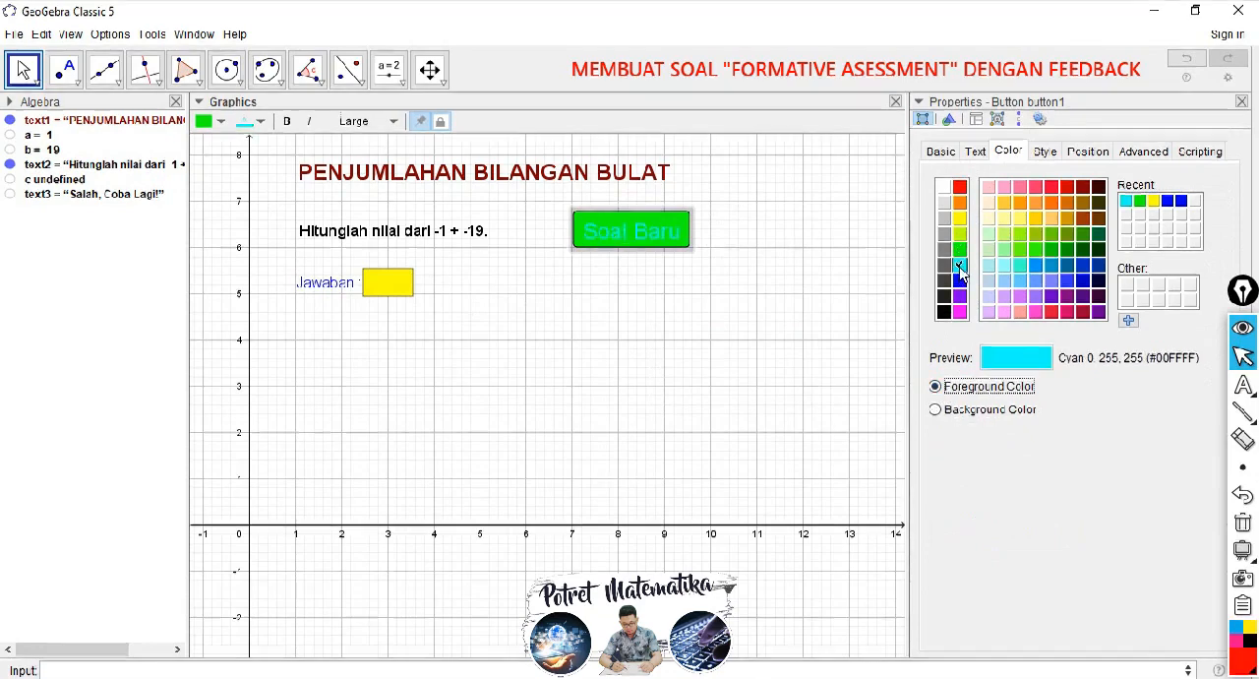
pyautogui.click(961, 201)
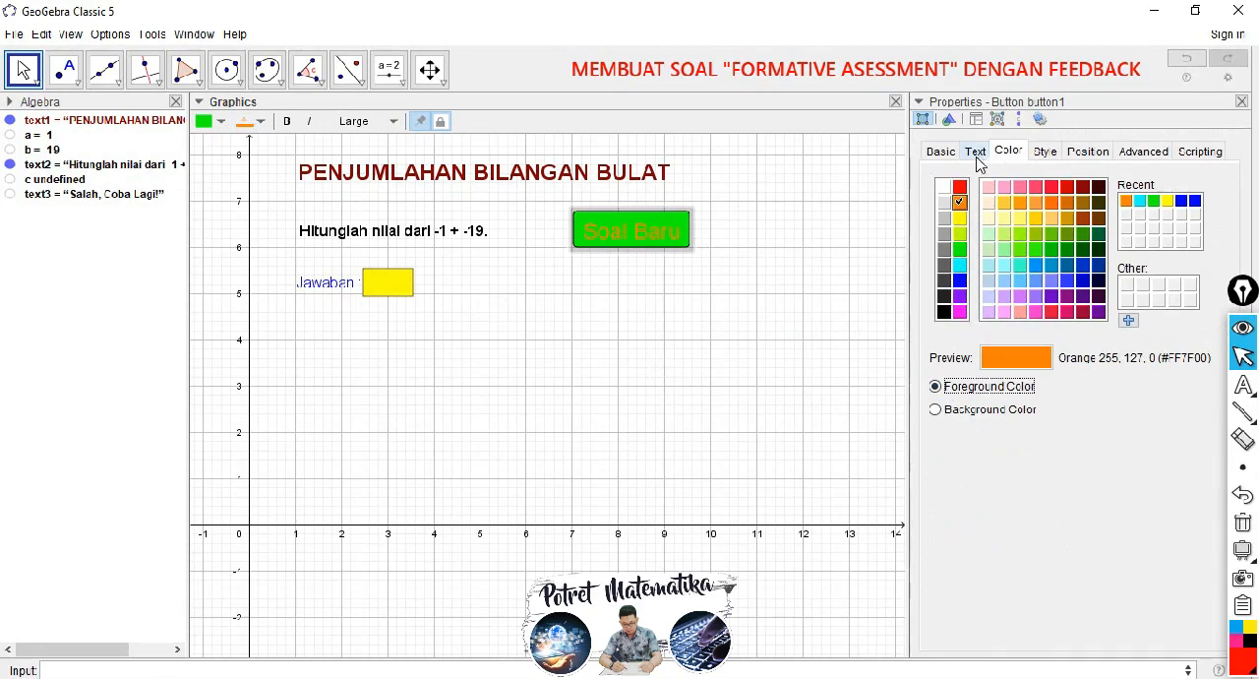
pyautogui.click(1042, 154)
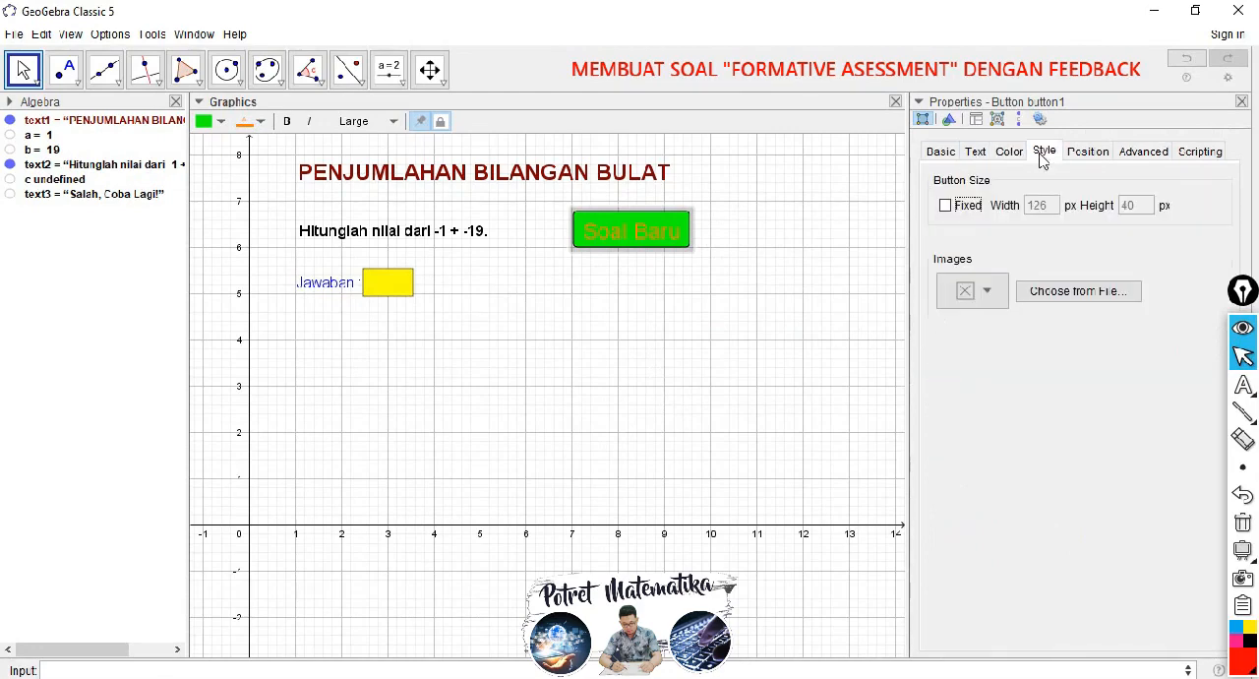
pyautogui.click(988, 291)
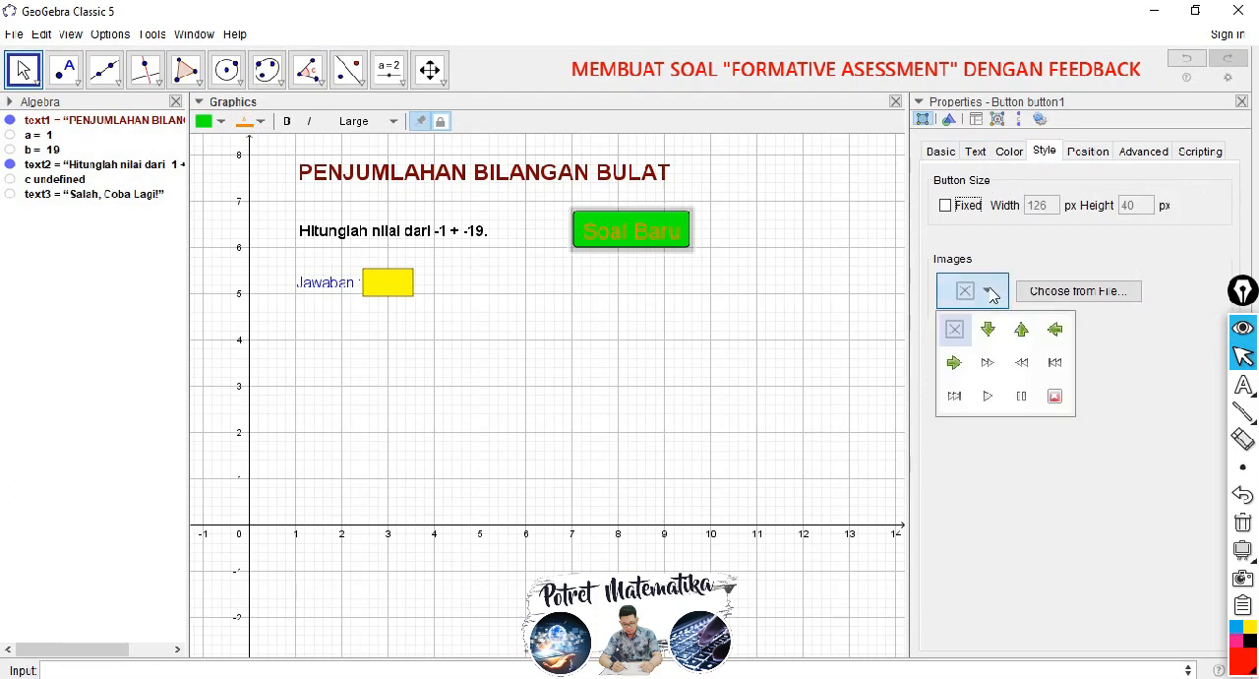
pyautogui.click(995, 293)
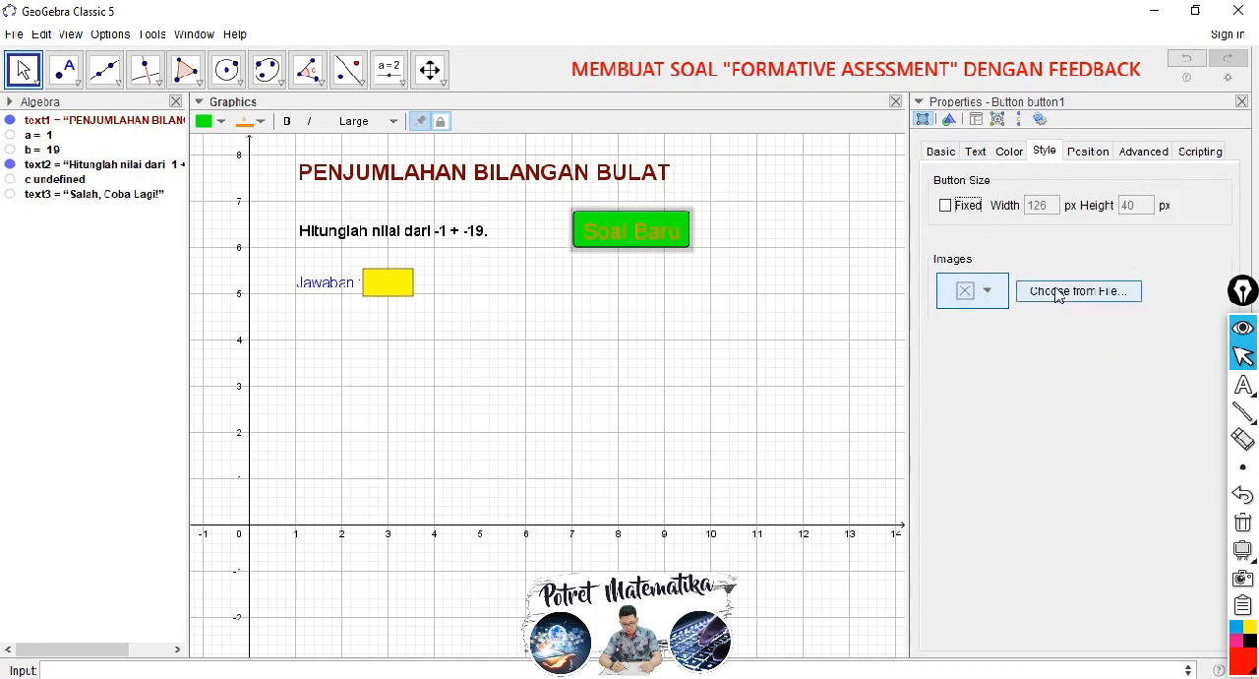
pyautogui.click(767, 248)
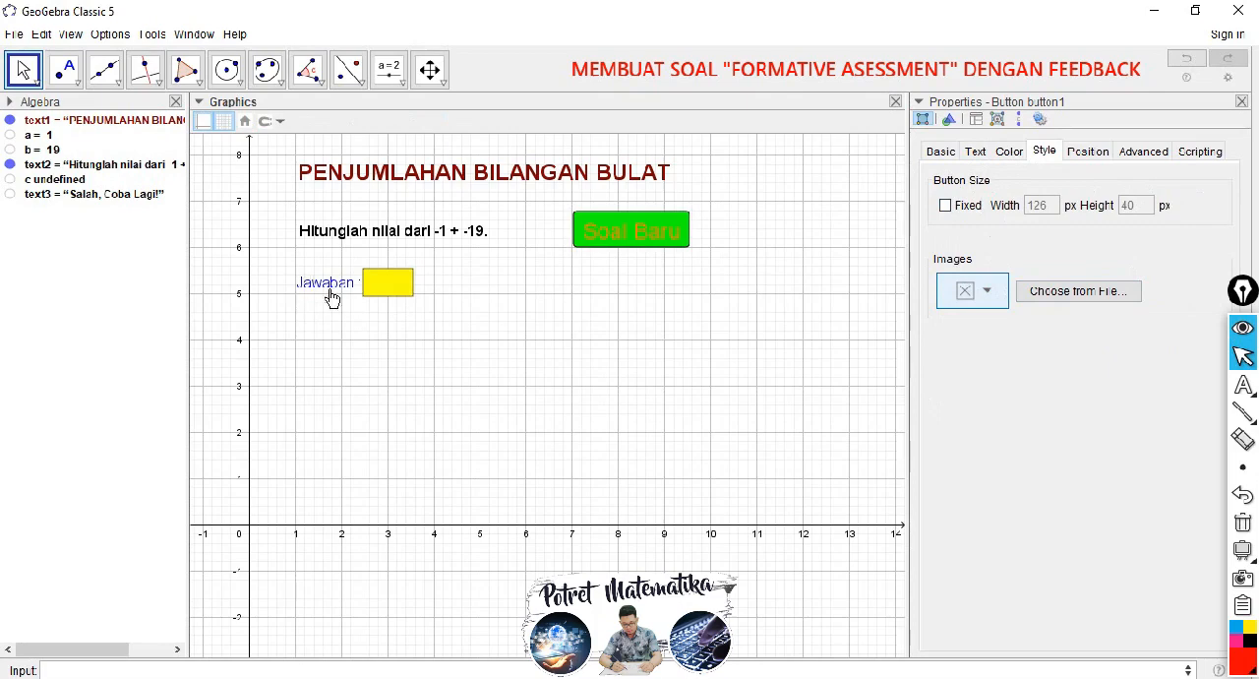
# Step: Answer the current question with -20 to bring up the feedback text
pyautogui.click(603, 235)
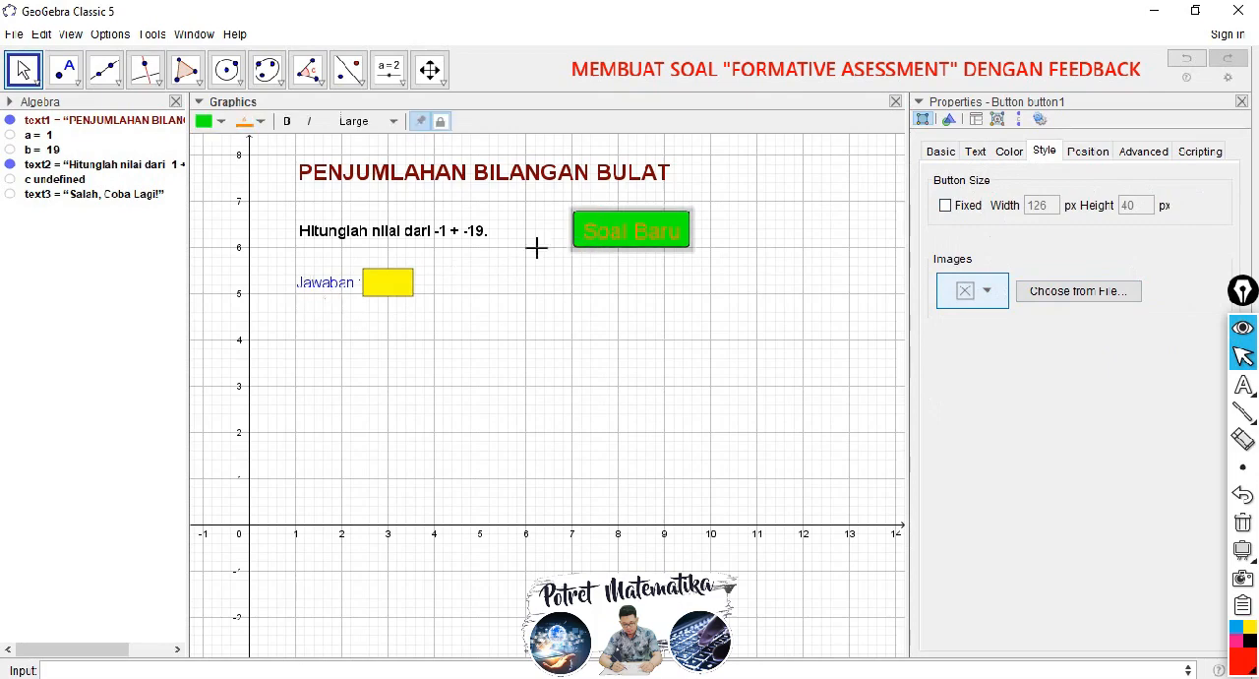
pyautogui.click(398, 290)
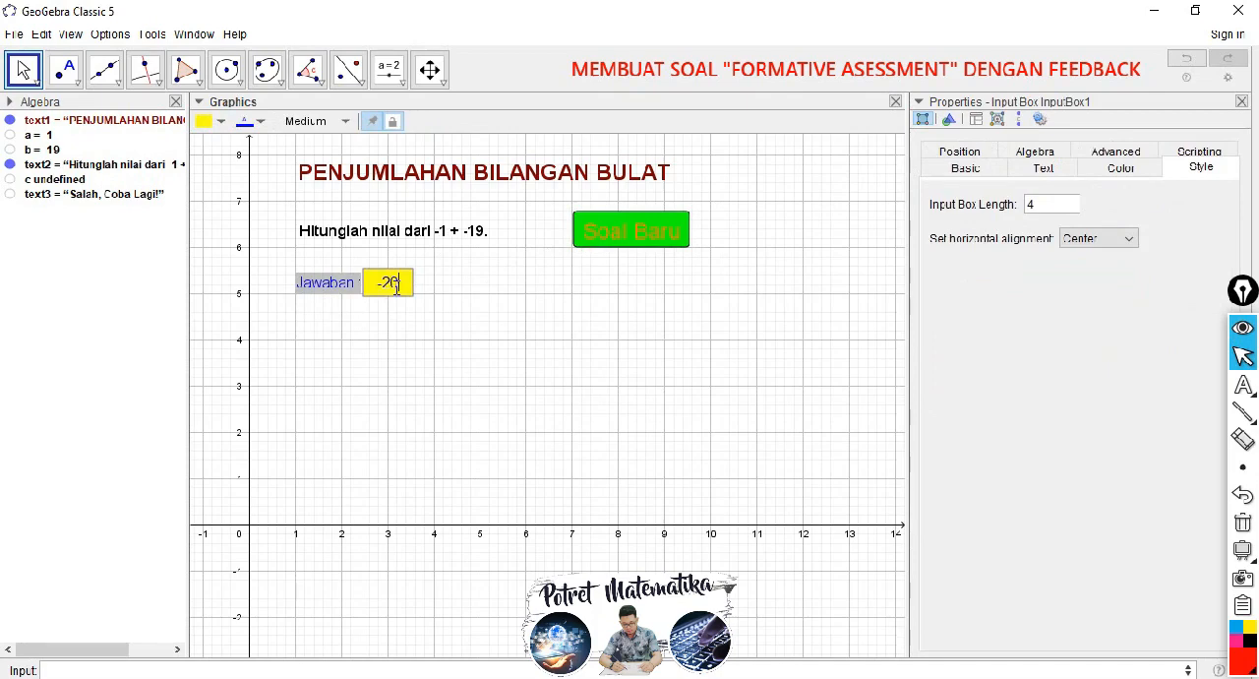
pyautogui.click(605, 236)
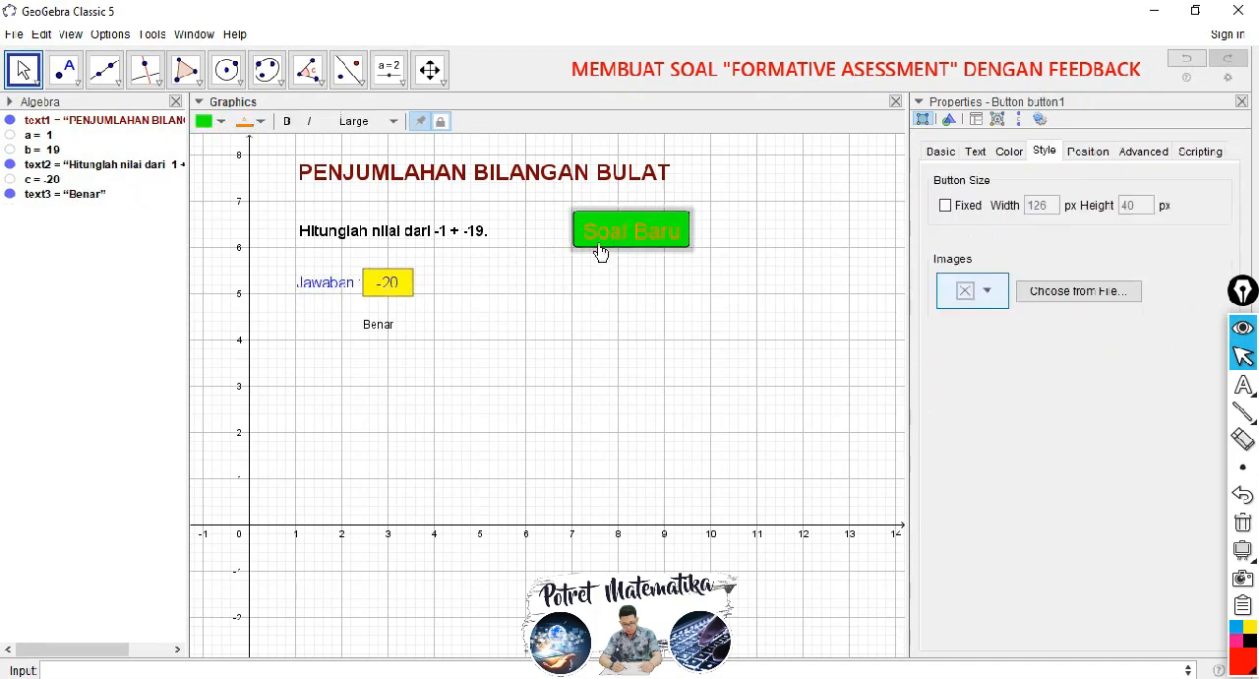
# Step: Place the feedback text beside the answer box and format it as bold, Large and dark green
pyautogui.click(388, 333)
pyautogui.moveTo(388, 333); pyautogui.dragTo(450, 282)
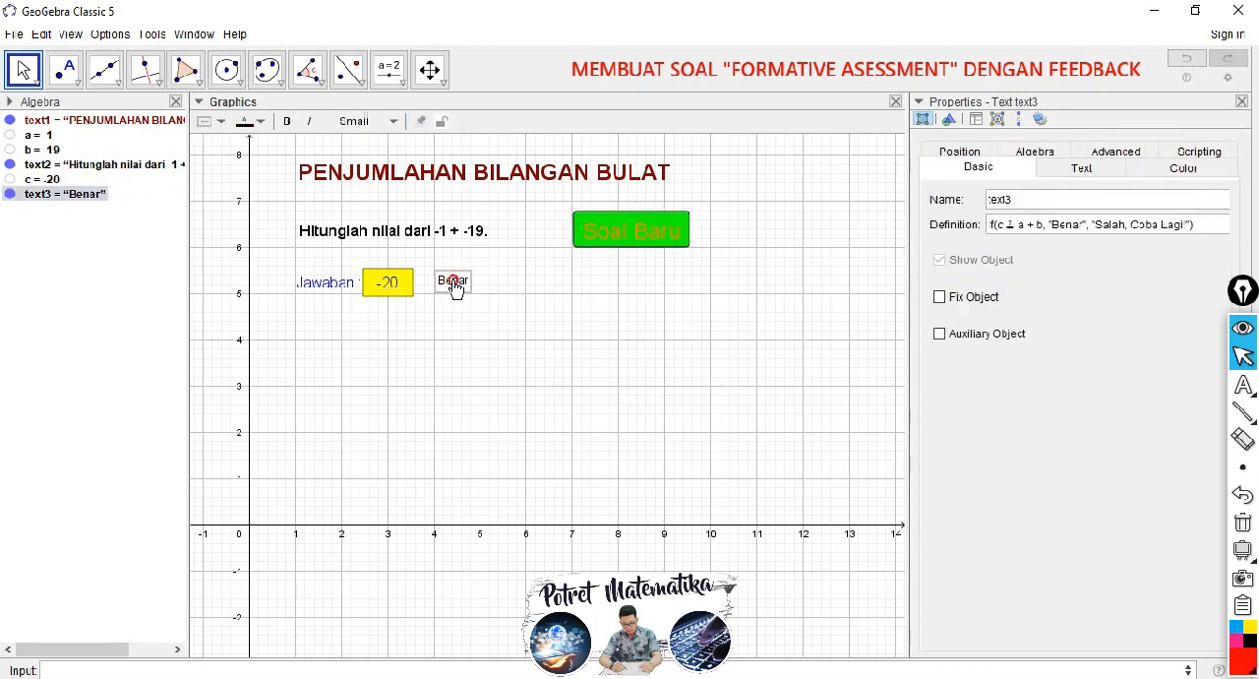
pyautogui.click(287, 121)
pyautogui.click(358, 121)
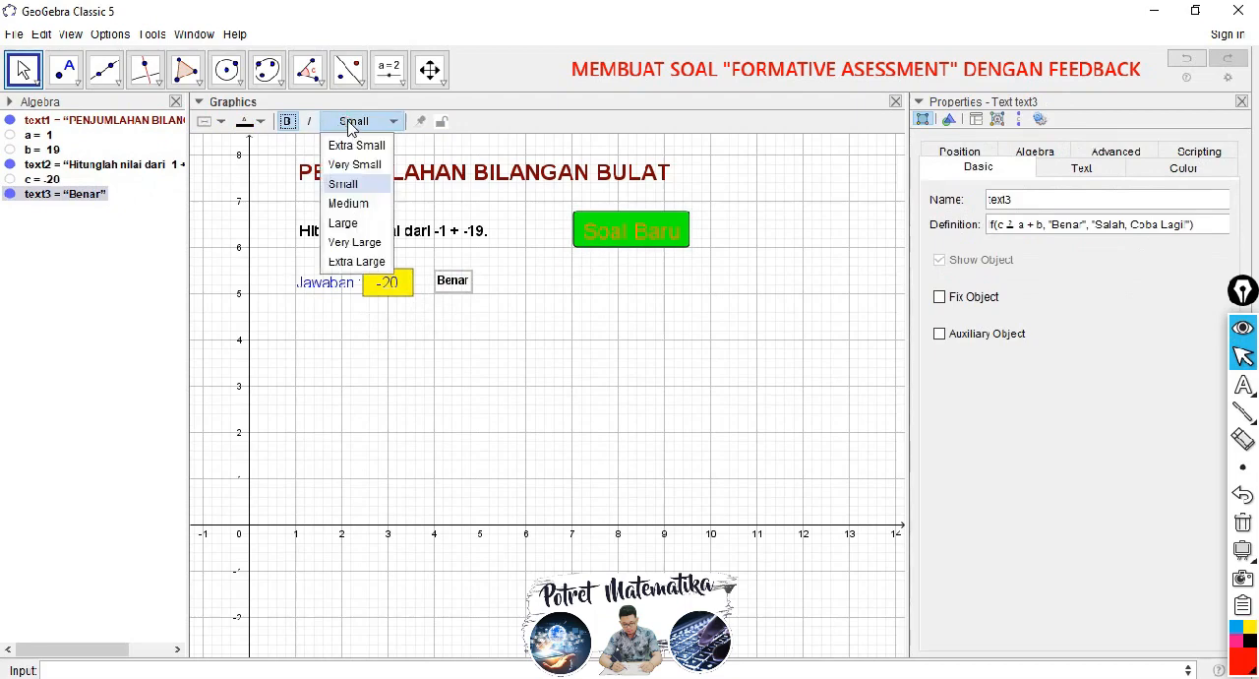
pyautogui.click(354, 223)
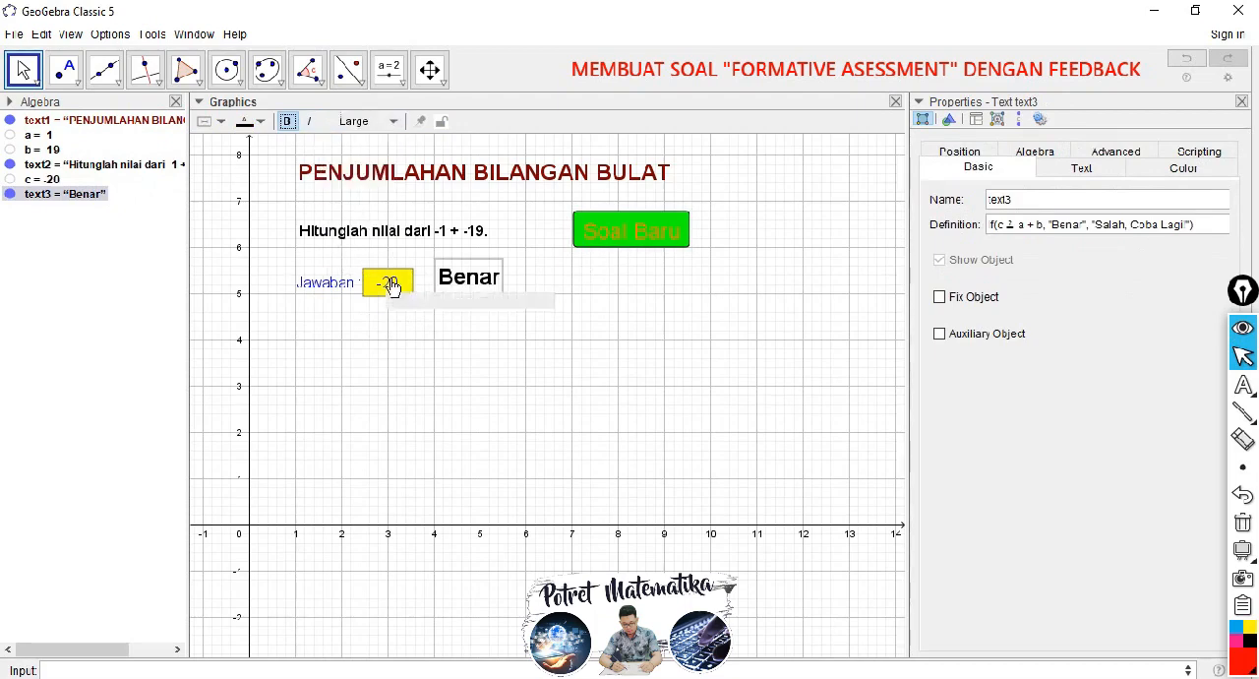
pyautogui.moveTo(457, 281); pyautogui.dragTo(452, 287)
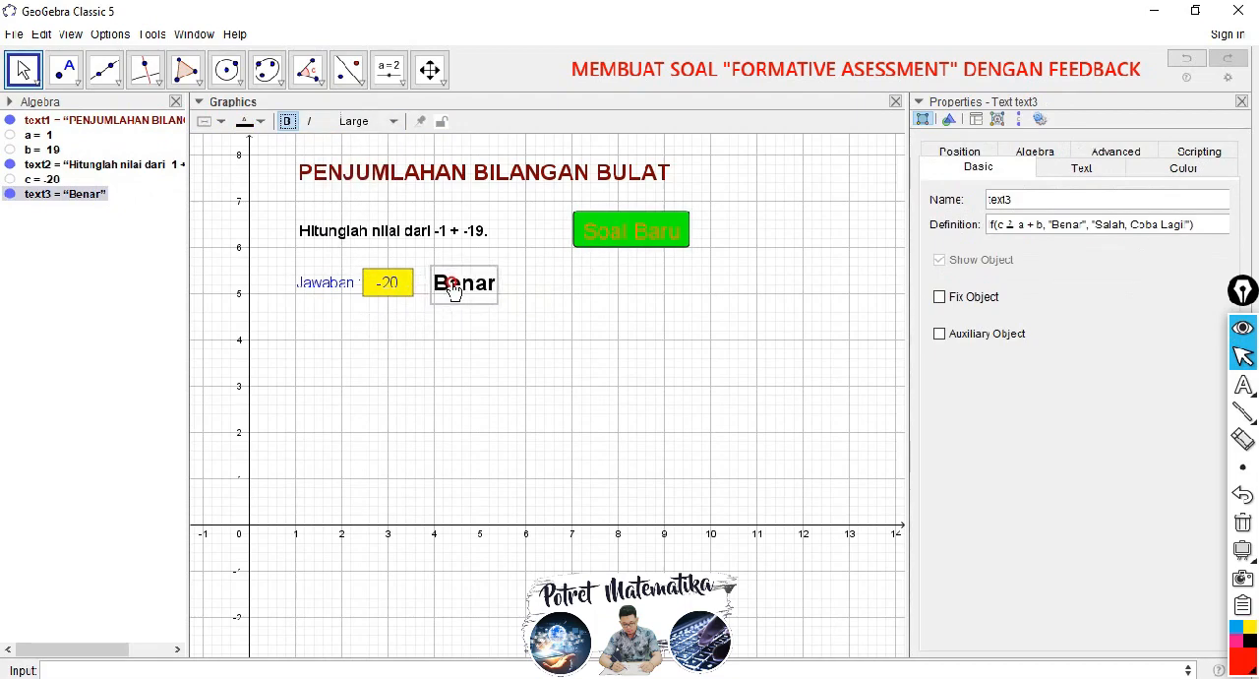
pyautogui.click(248, 121)
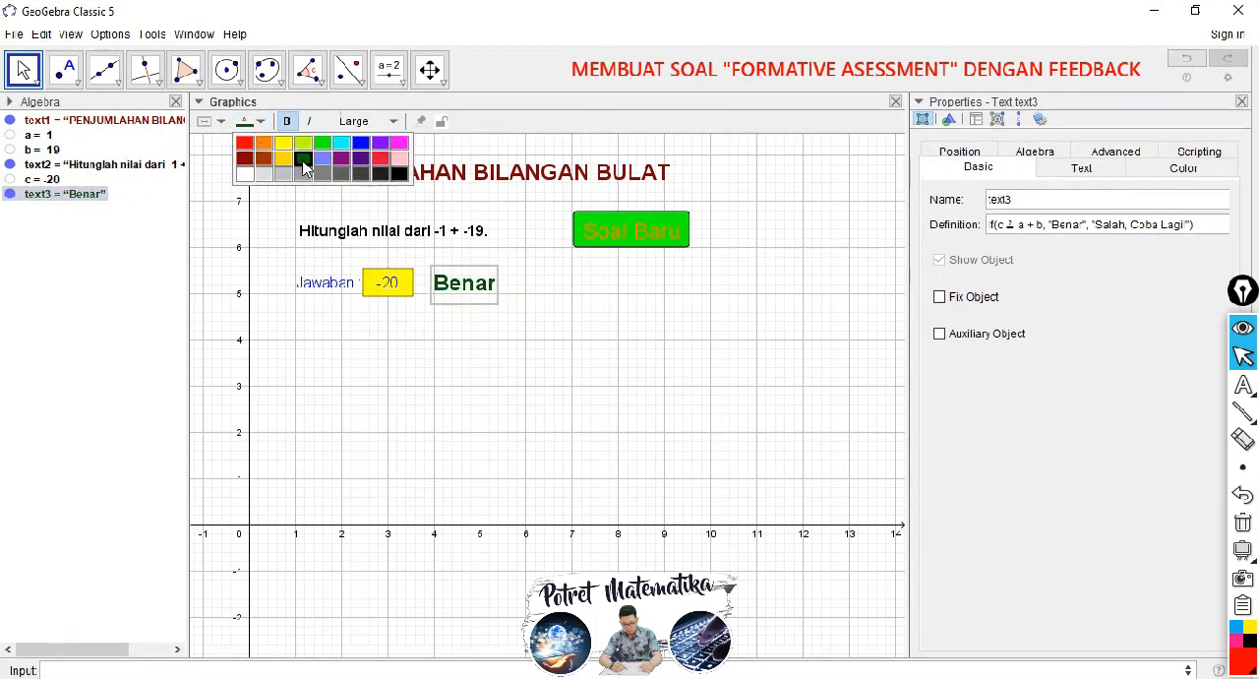
pyautogui.click(303, 159)
# Step: Test the formatted feedback on the current question with the wrong answer 4 and the correct answer -20
pyautogui.click(400, 283)
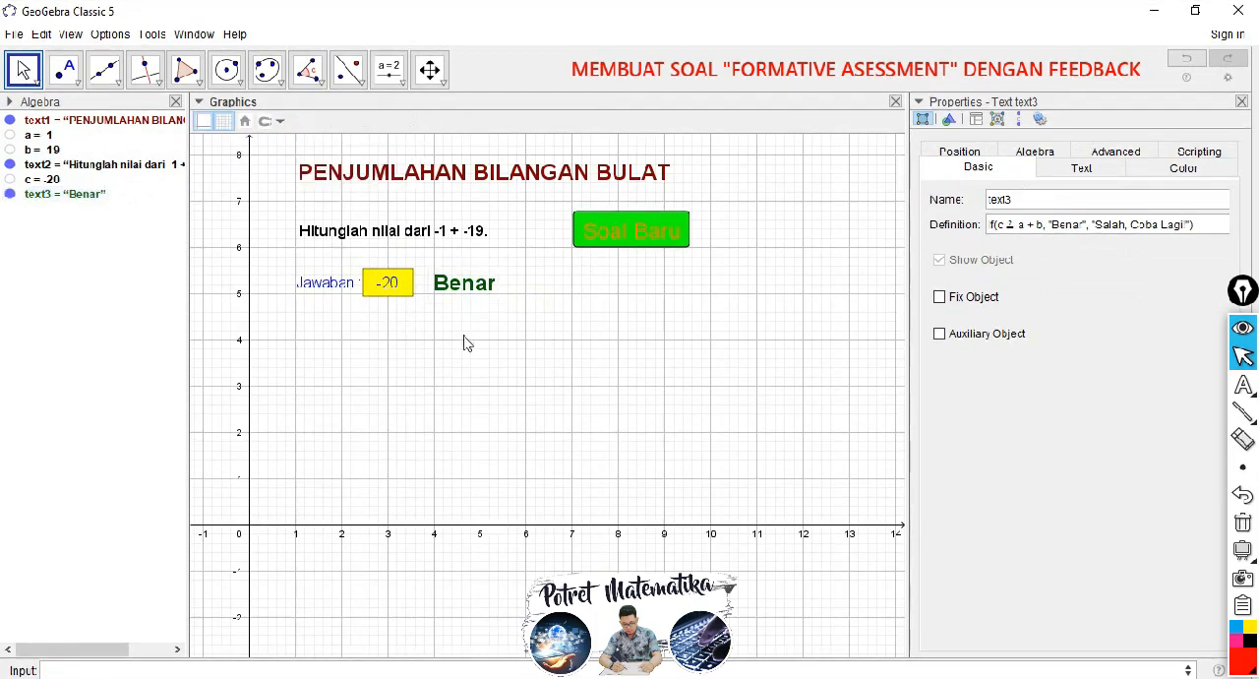
pyautogui.moveTo(400, 283); pyautogui.dragTo(377, 282)
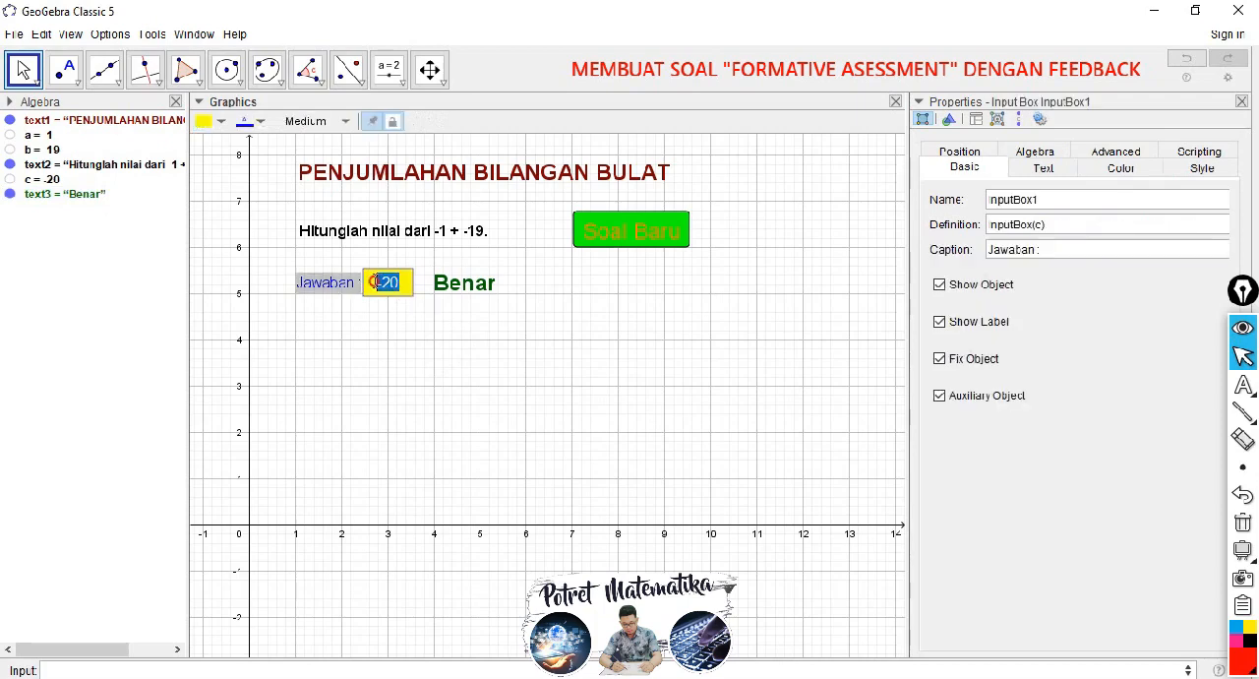
pyautogui.write('1')
pyautogui.press('Return')
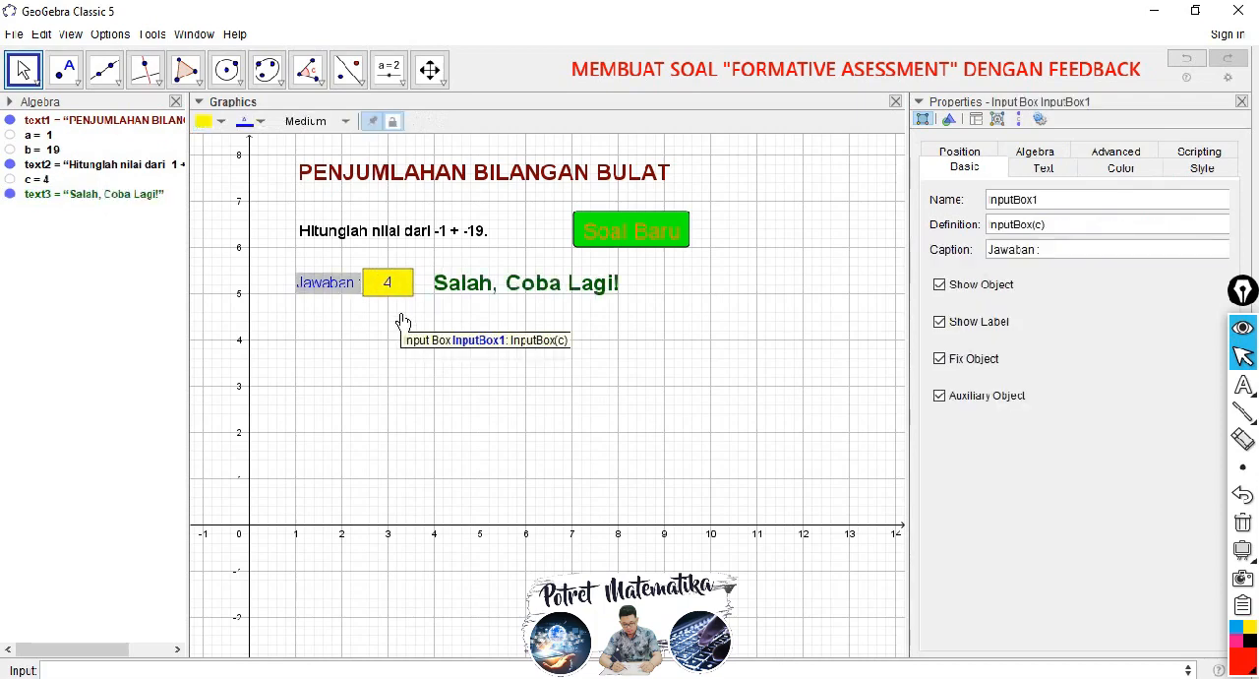
pyautogui.click(460, 293)
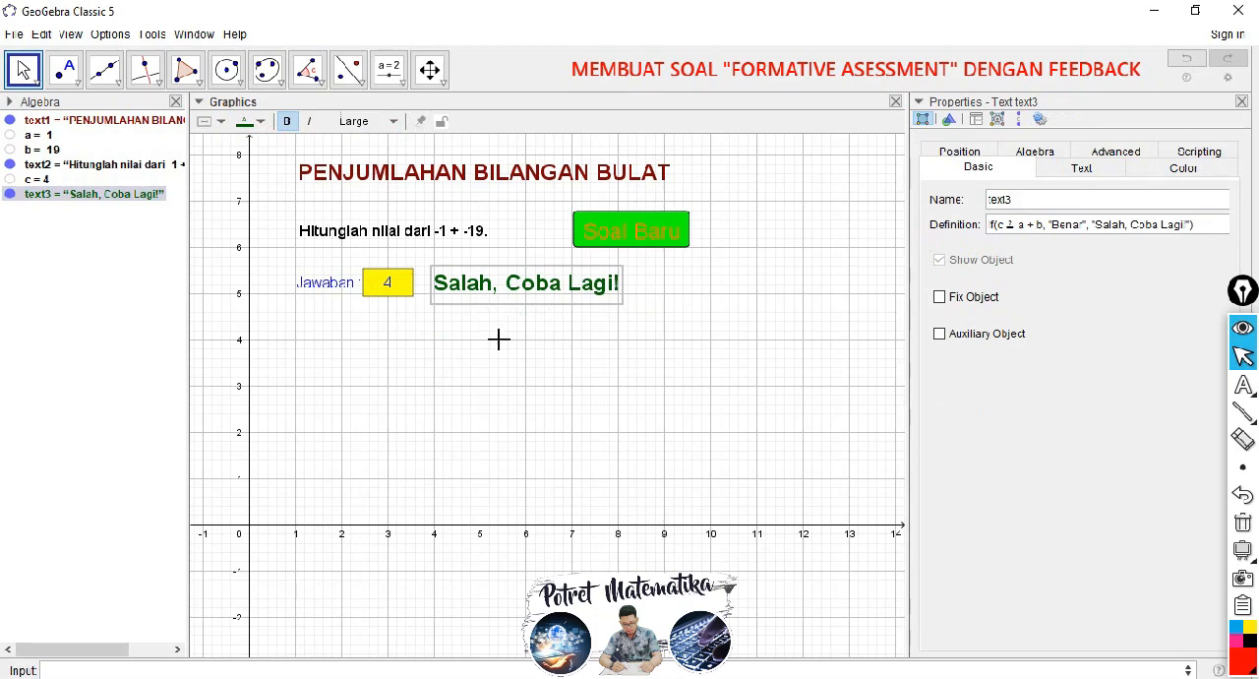
pyautogui.click(391, 284)
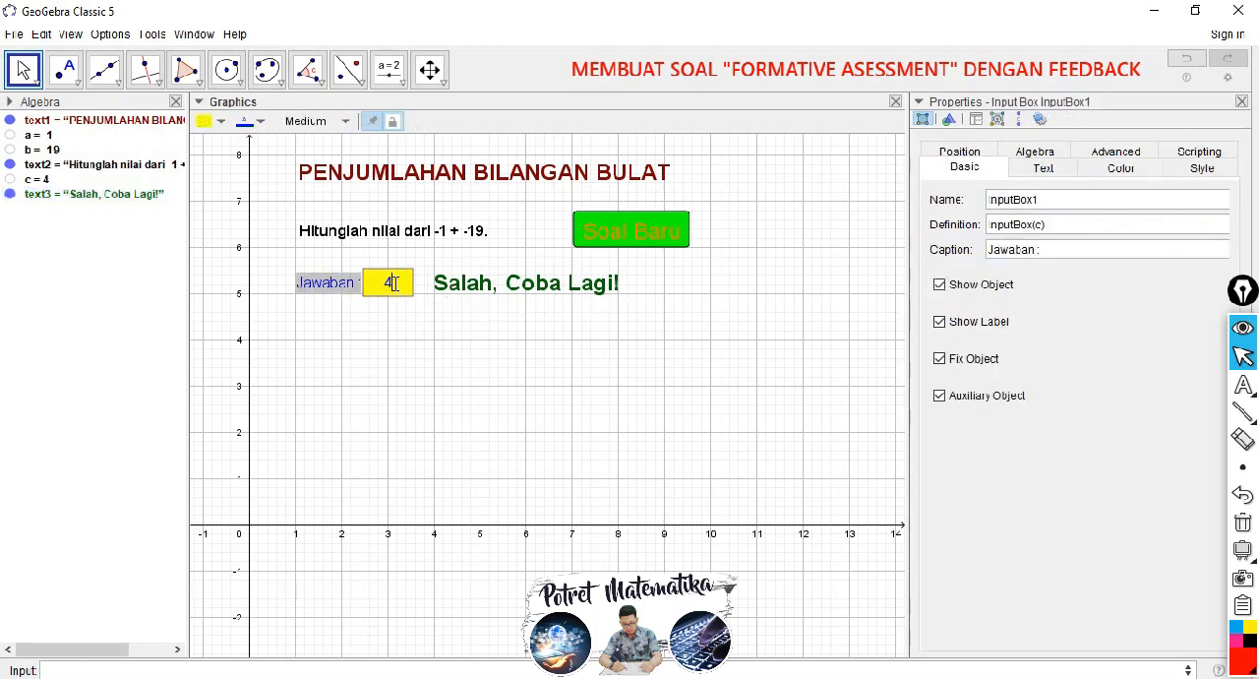
pyautogui.moveTo(392, 282); pyautogui.dragTo(384, 282)
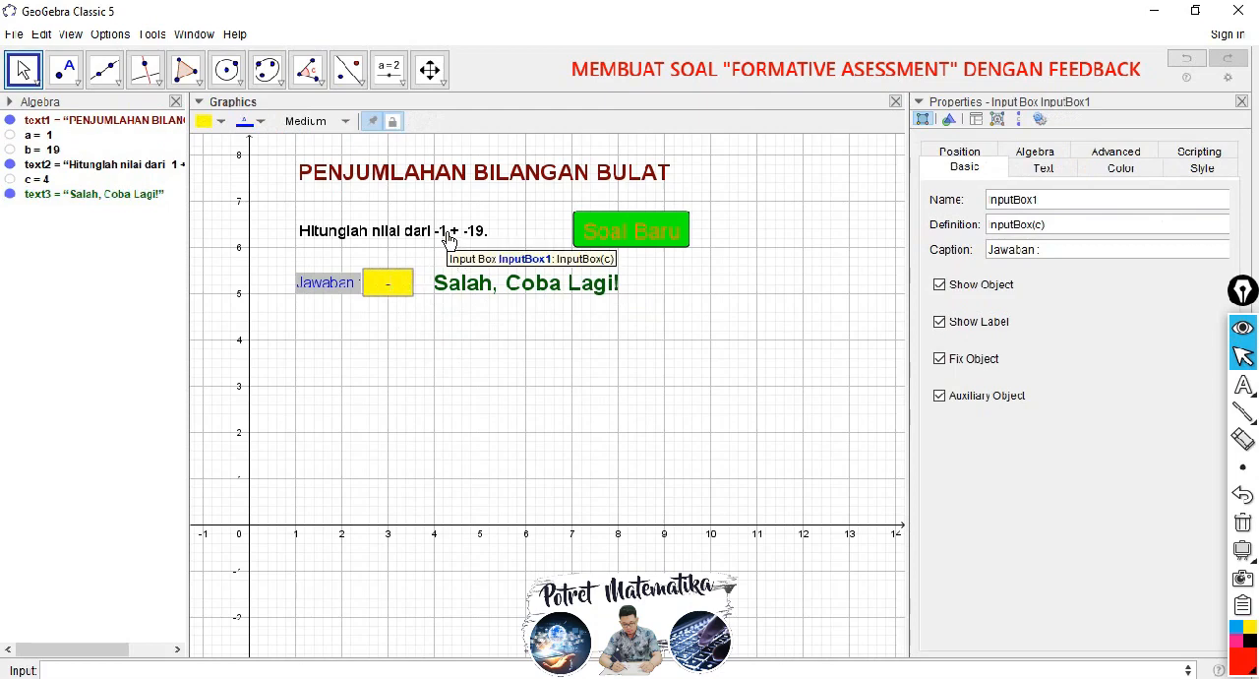
pyautogui.press('Return')
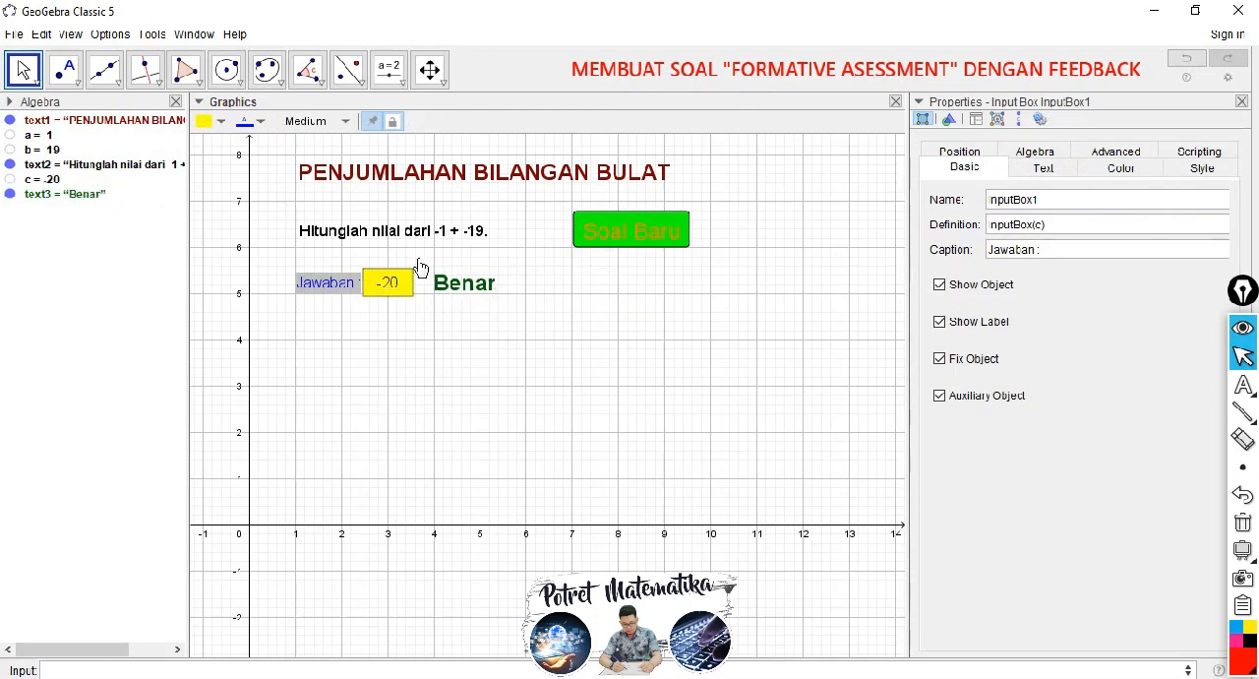
# Step: Close the object properties view and generate a new question with the "Soal Baru" button
pyautogui.click(621, 245)
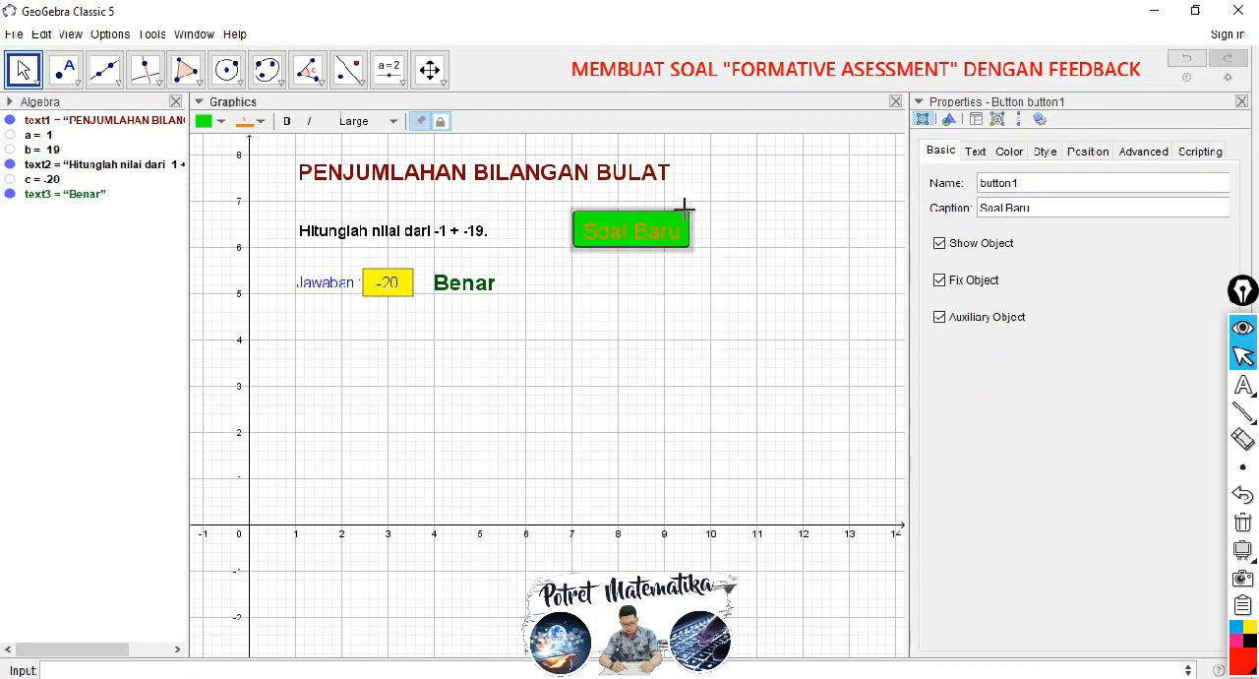
pyautogui.click(1241, 101)
pyautogui.click(678, 318)
pyautogui.click(657, 239)
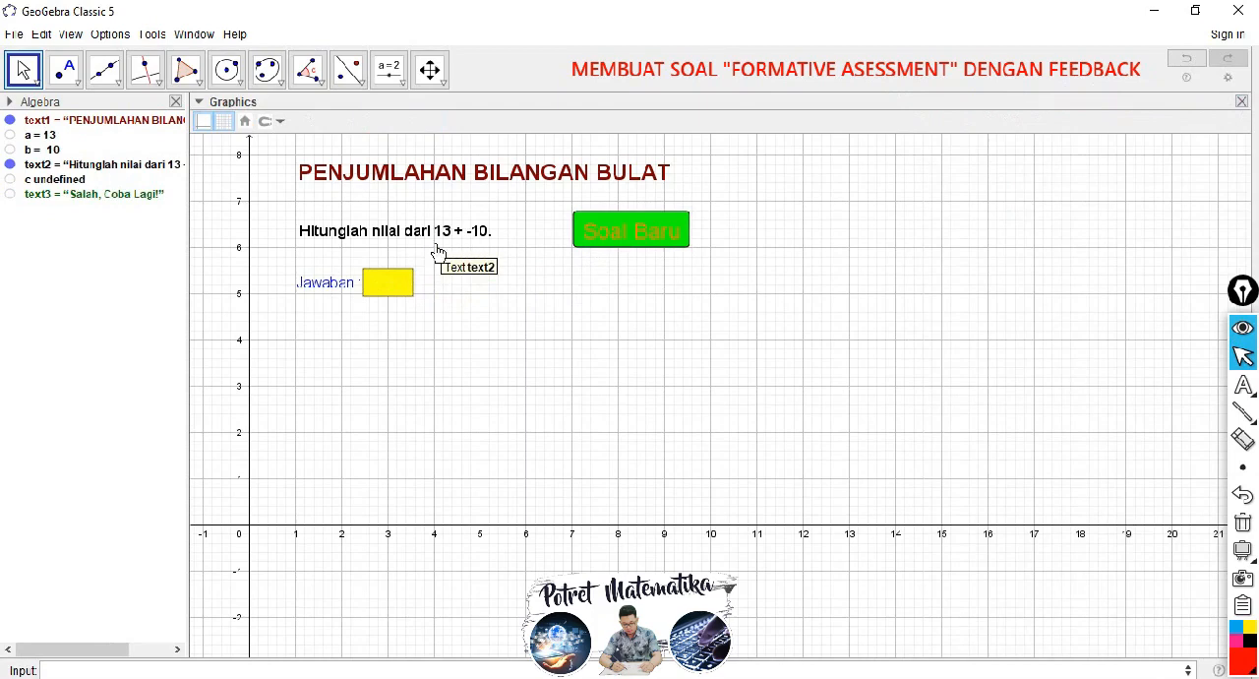
# Step: Answer the new question 13 + -10 with 3 to check the feedback
pyautogui.click(392, 281)
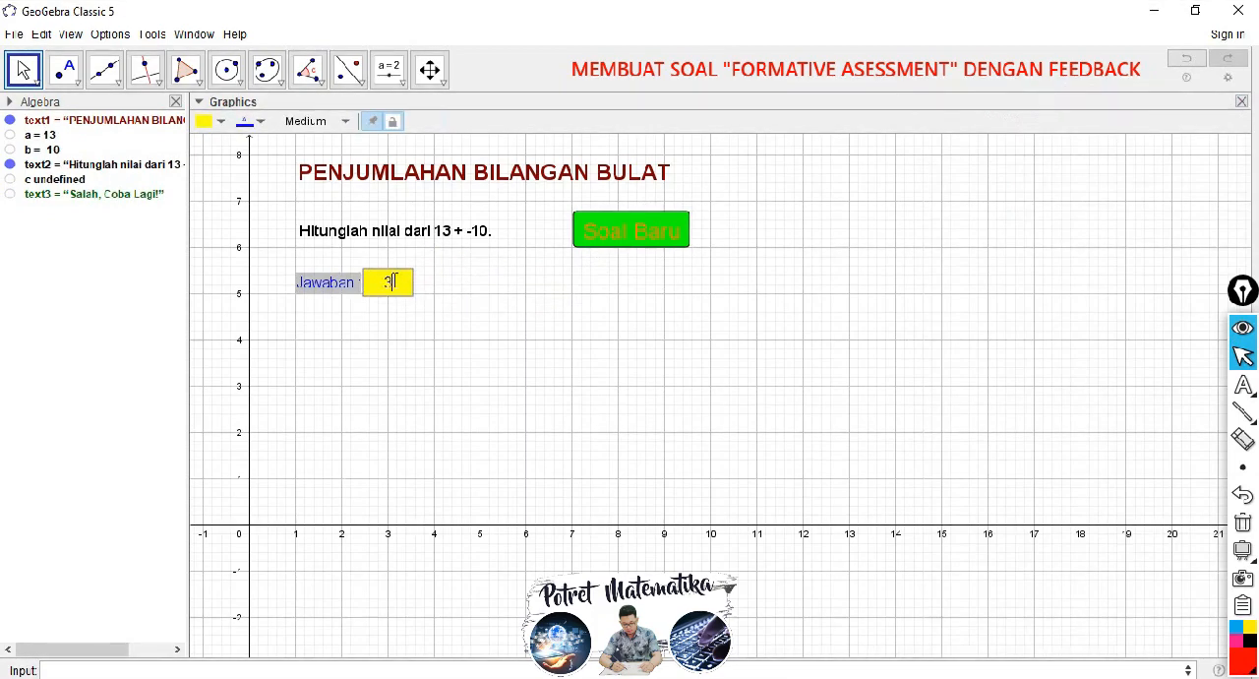
pyautogui.write('3')
pyautogui.press('Return')
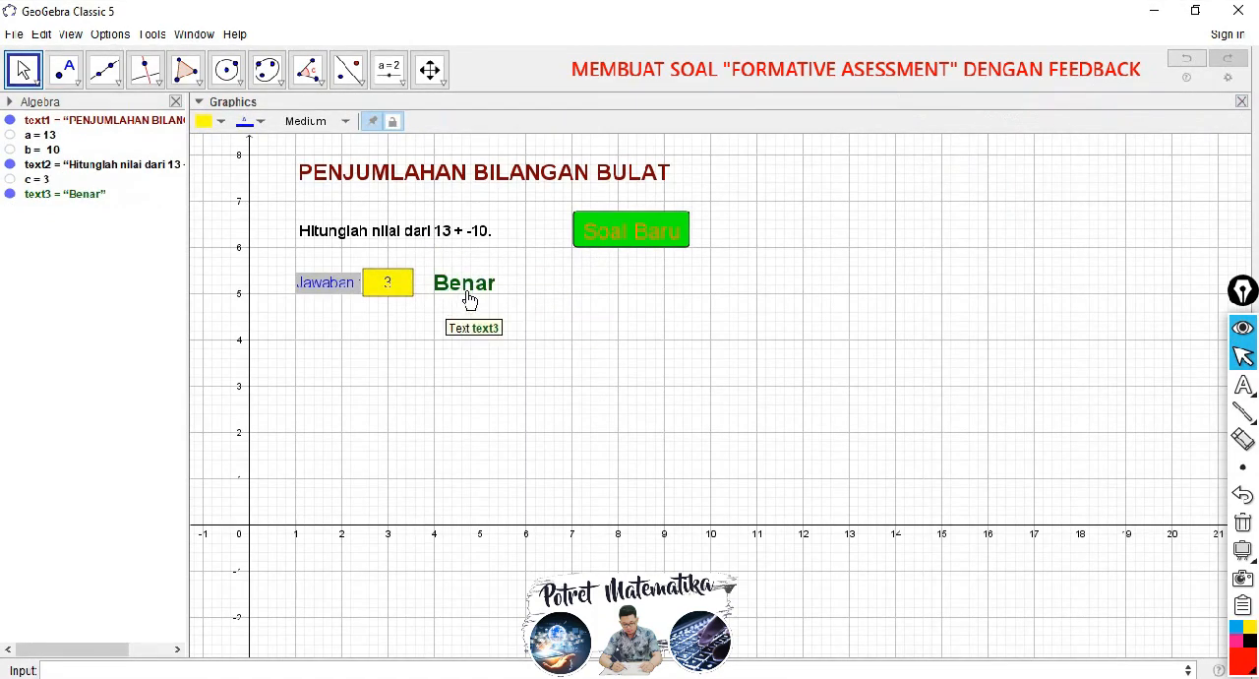
pyautogui.click(599, 285)
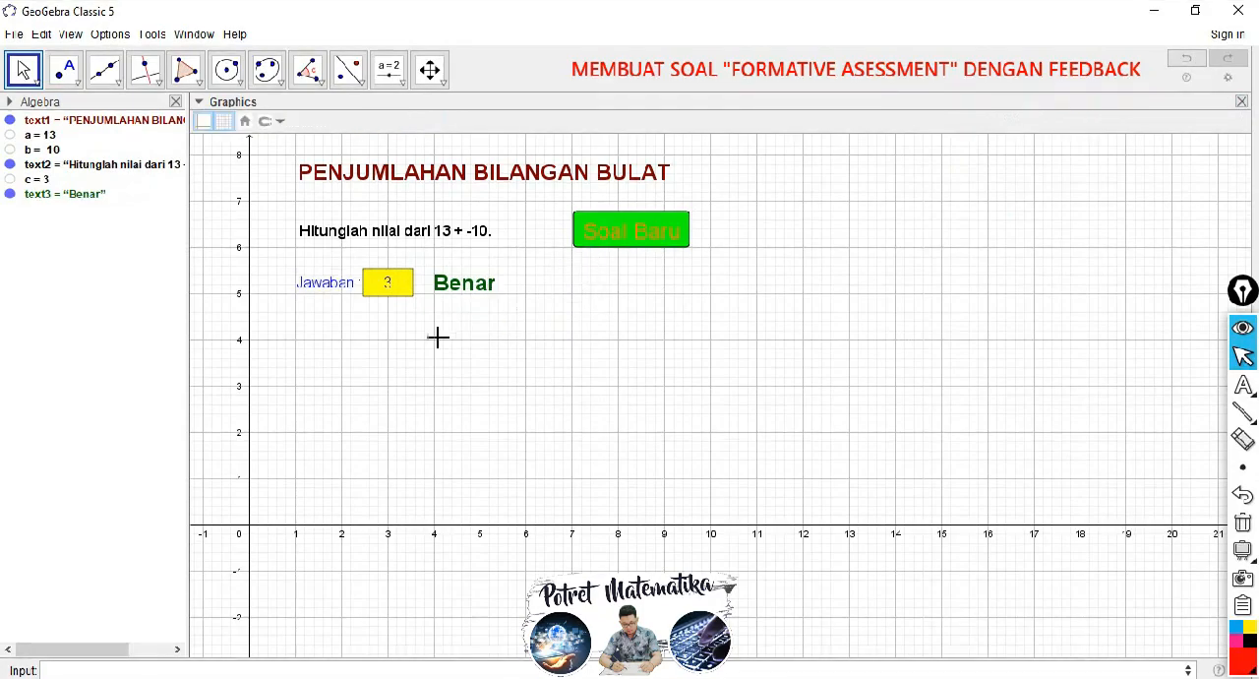
# Step: Hide the grid and the axes of the graphics view and collapse its style bar
pyautogui.rightClick(315, 369)
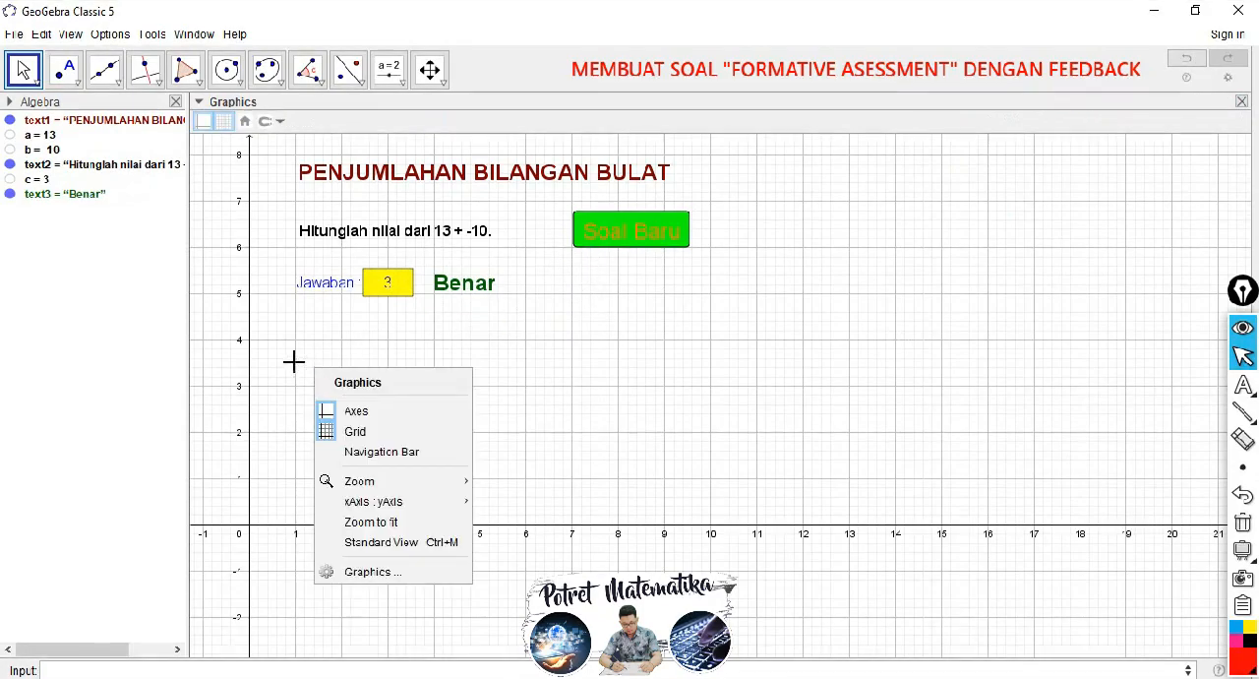
pyautogui.click(355, 432)
pyautogui.rightClick(290, 347)
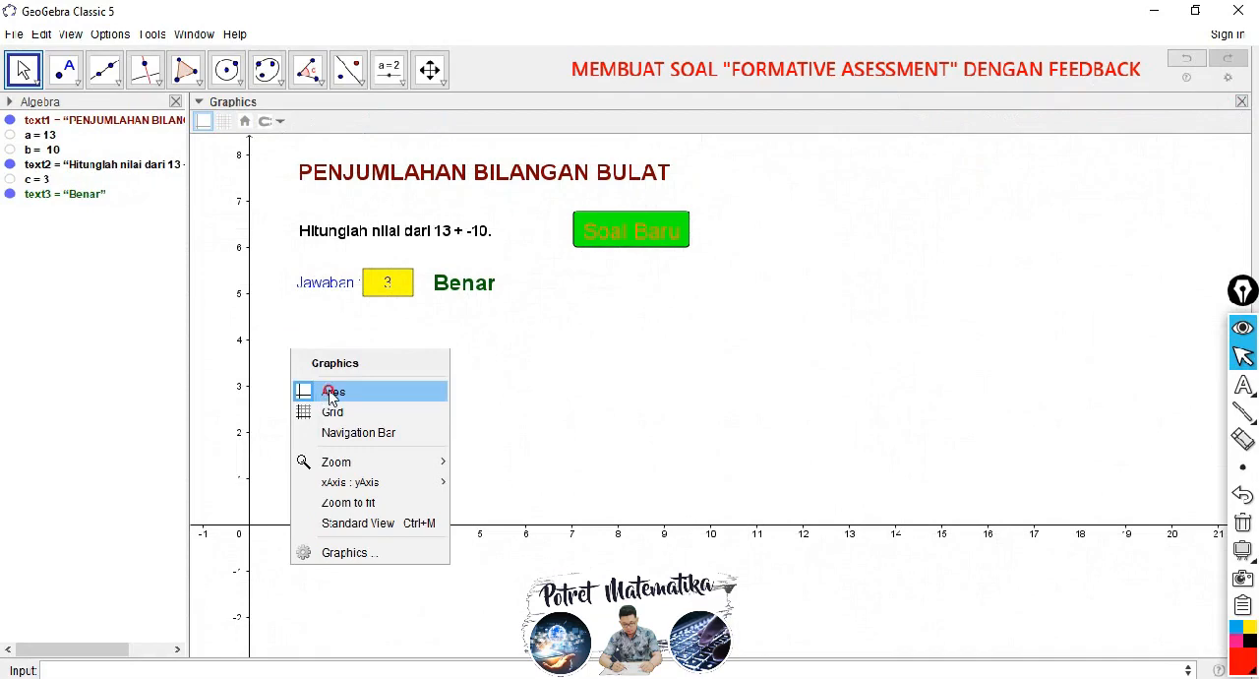
pyautogui.click(330, 394)
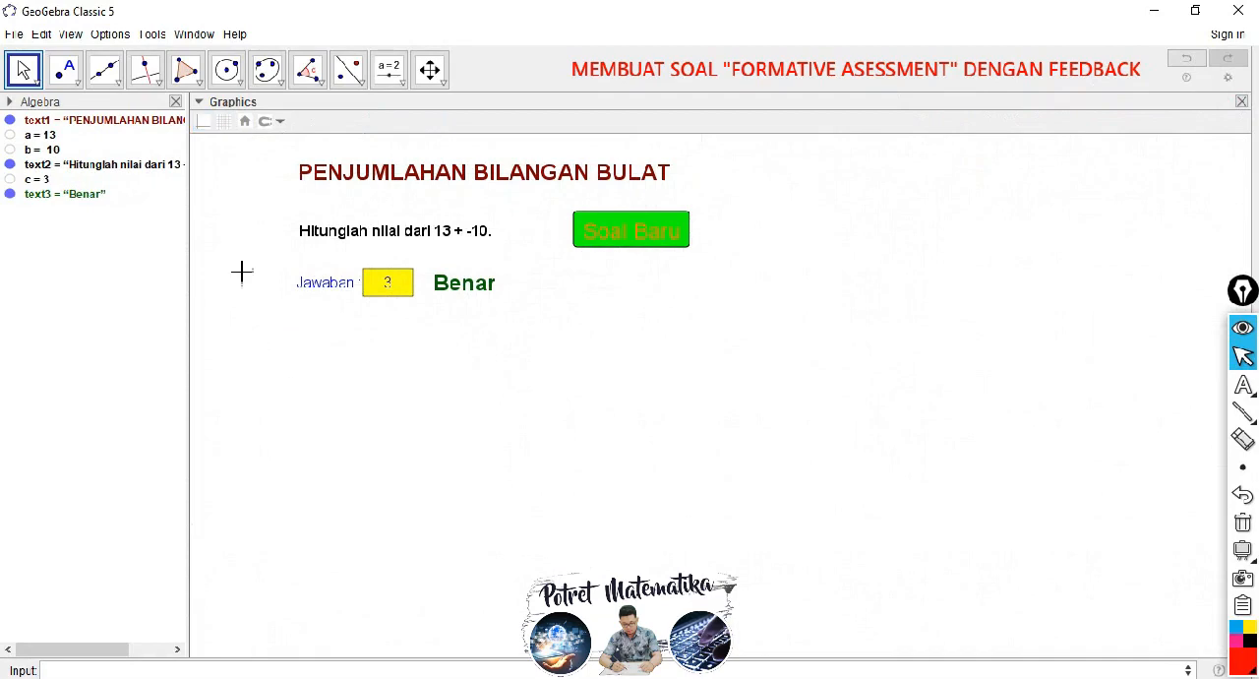
pyautogui.click(200, 102)
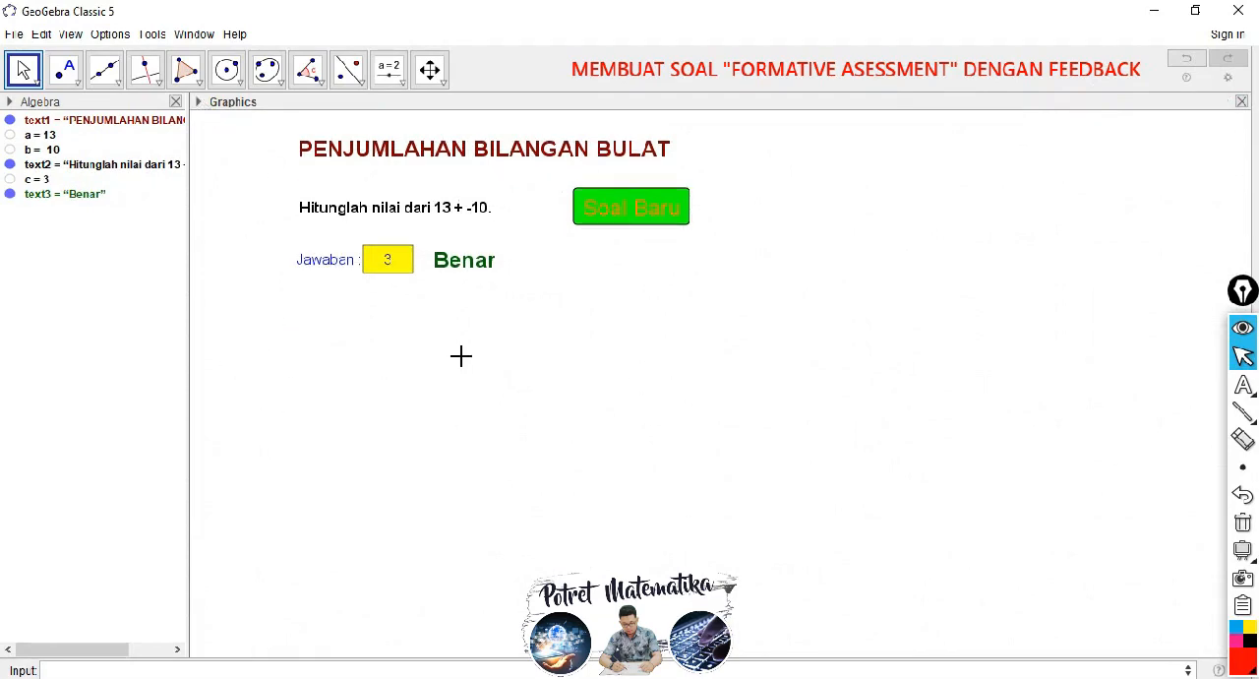